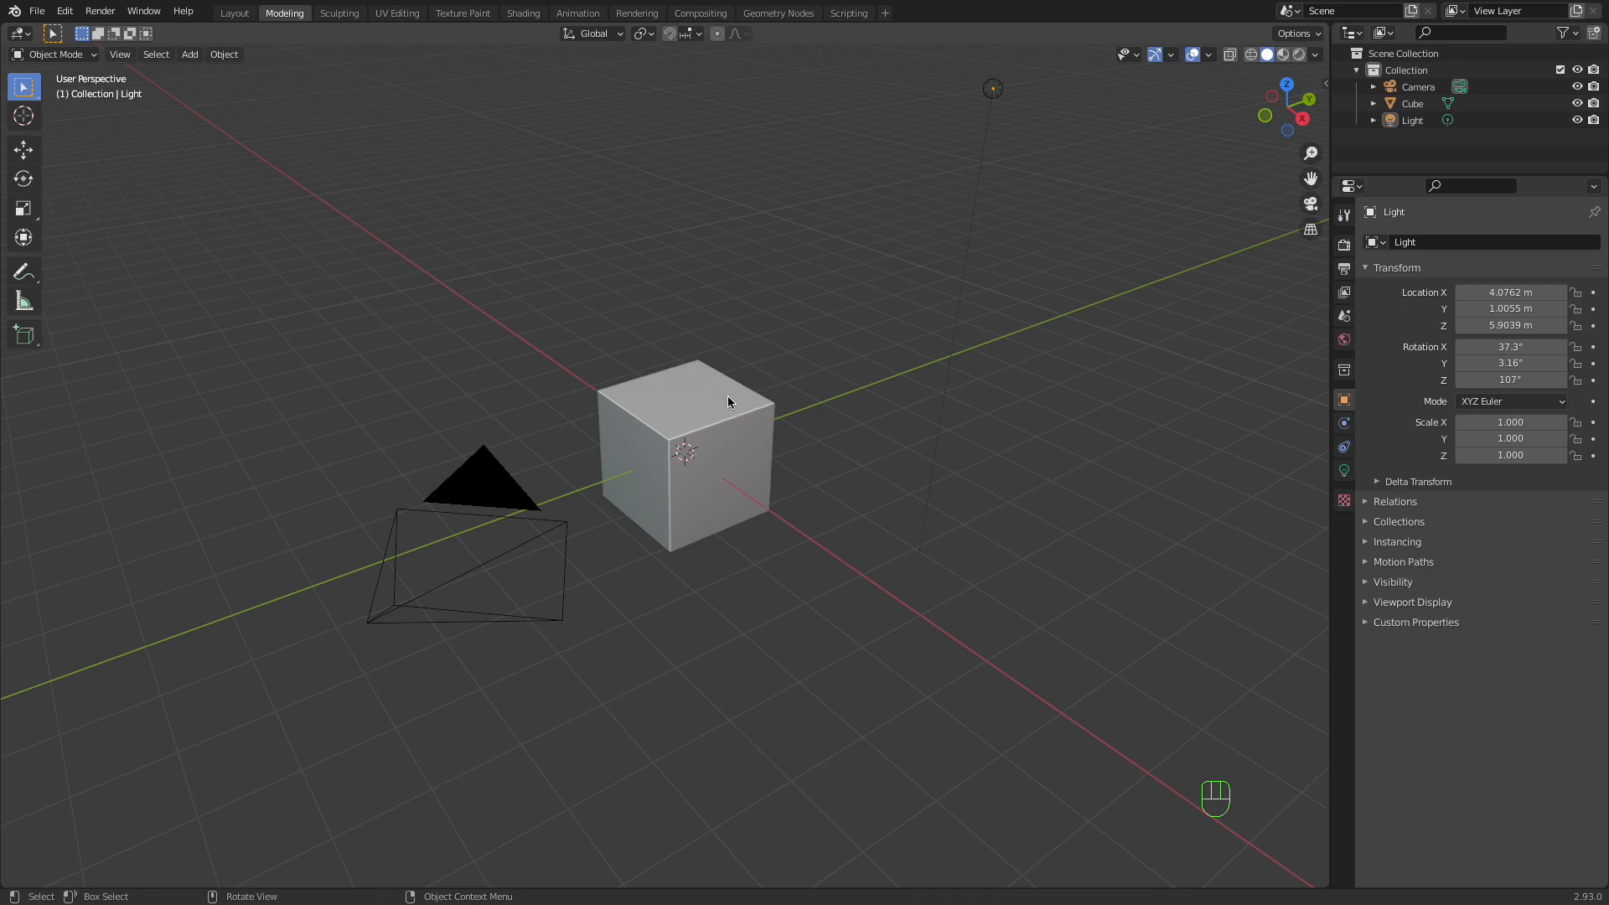
Select the default cube and stretch it along the global Y axis by a factor of about 2.7.
scroll(723, 396, "up", 5)
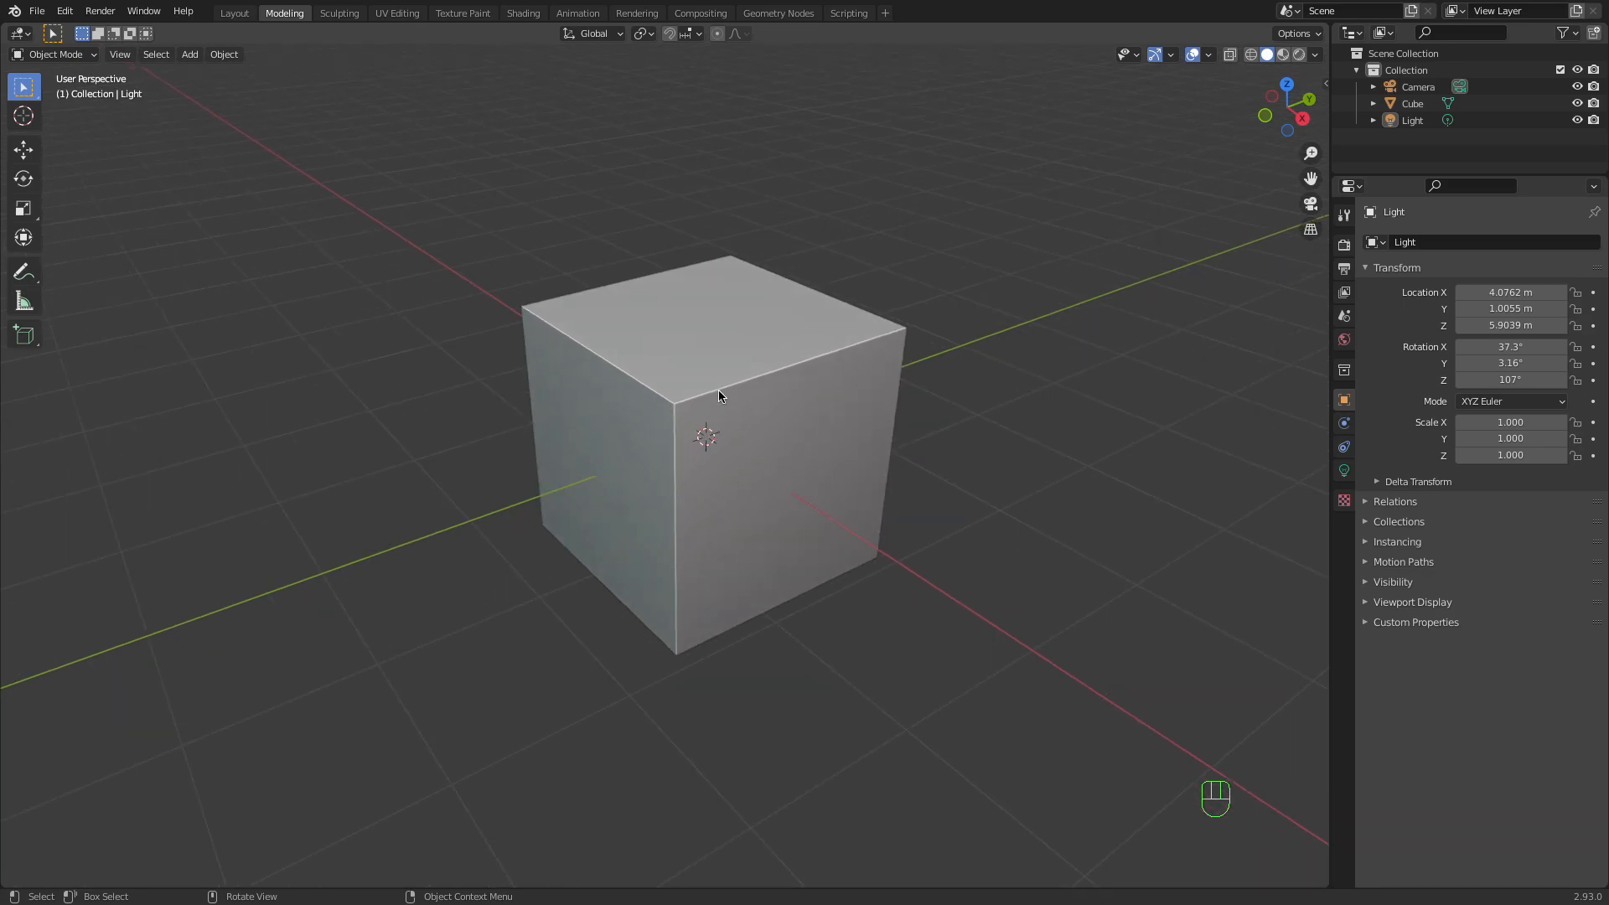
scroll(718, 395, "down", 2)
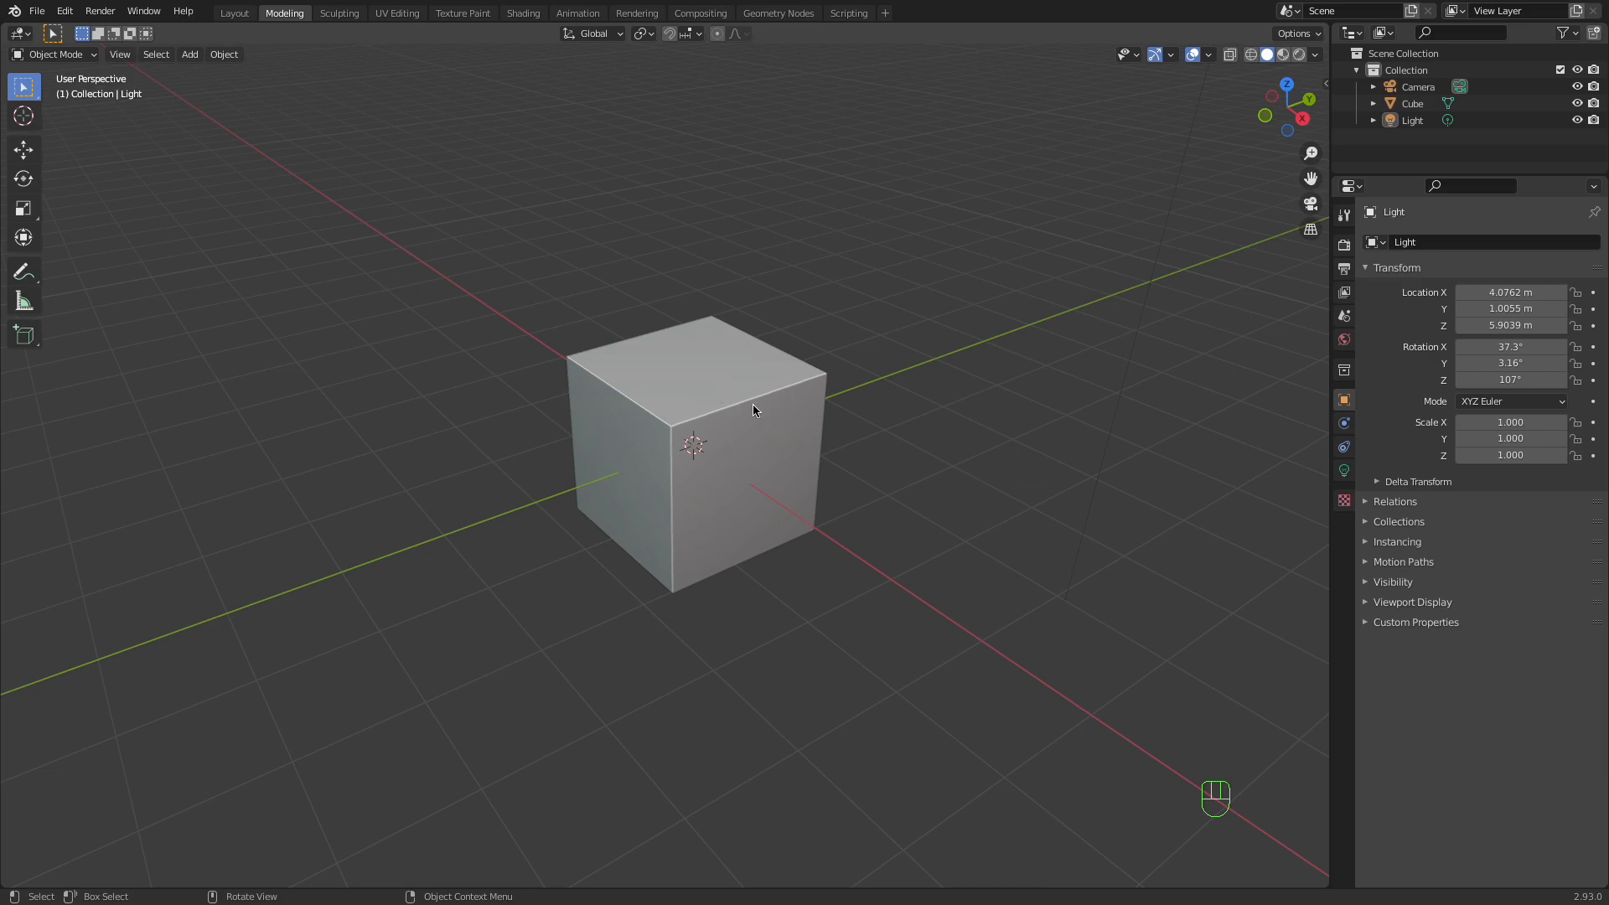
mouse_move(753, 405)
middle_mouse_down()
mouse_move(773, 427)
mouse_move(712, 399)
mouse_move(769, 422)
mouse_move(755, 403)
mouse_move(765, 424)
middle_mouse_up()
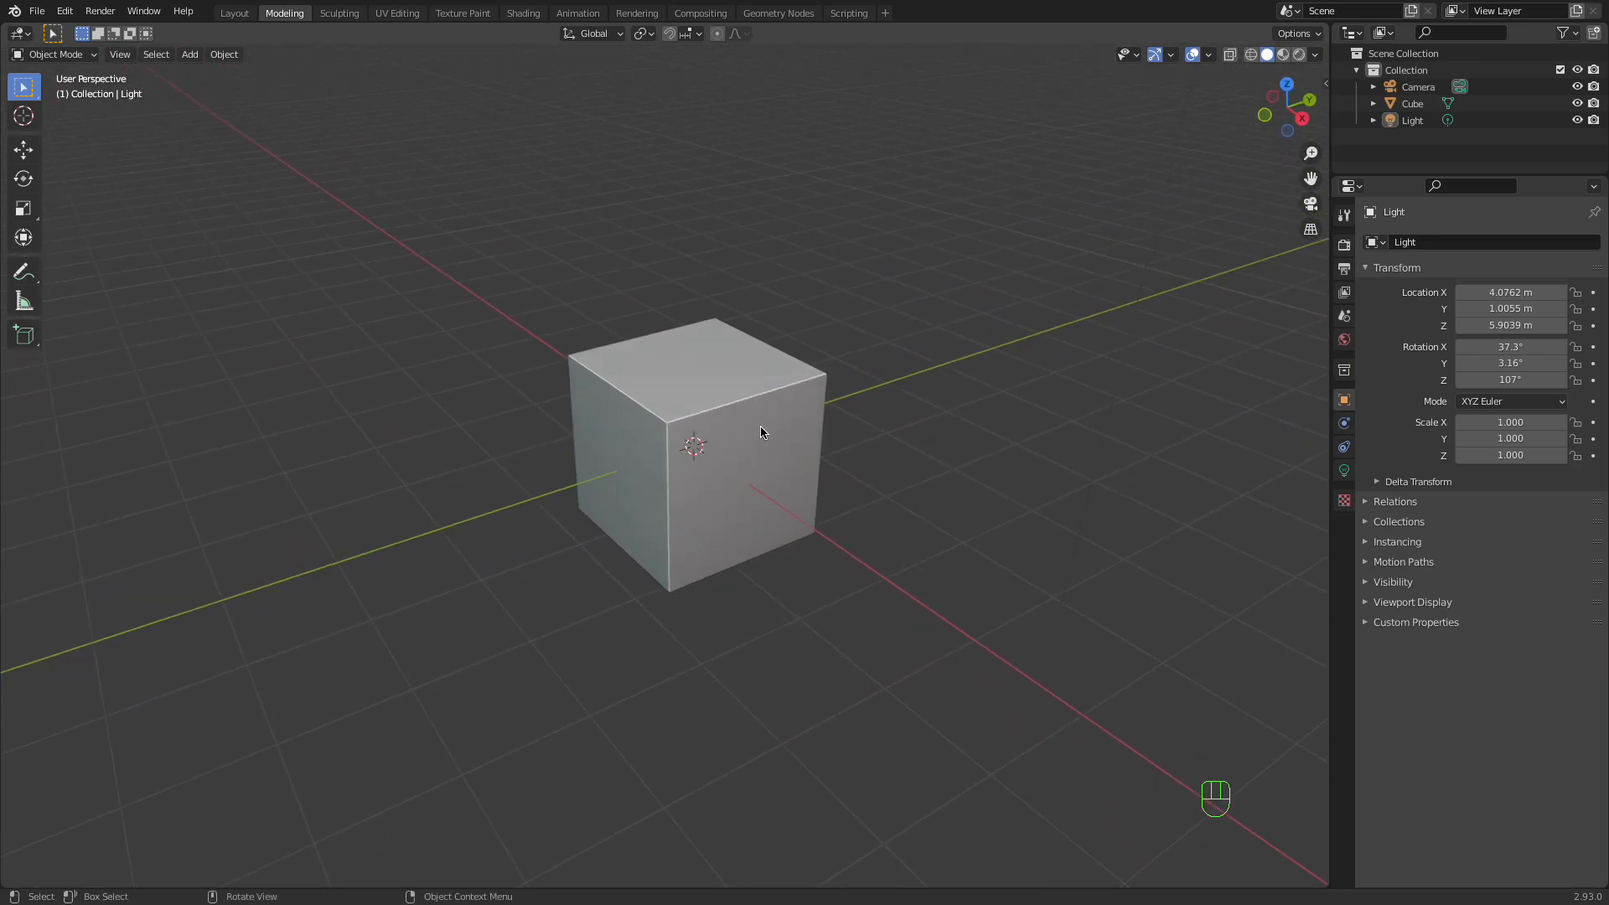
left_click(734, 451)
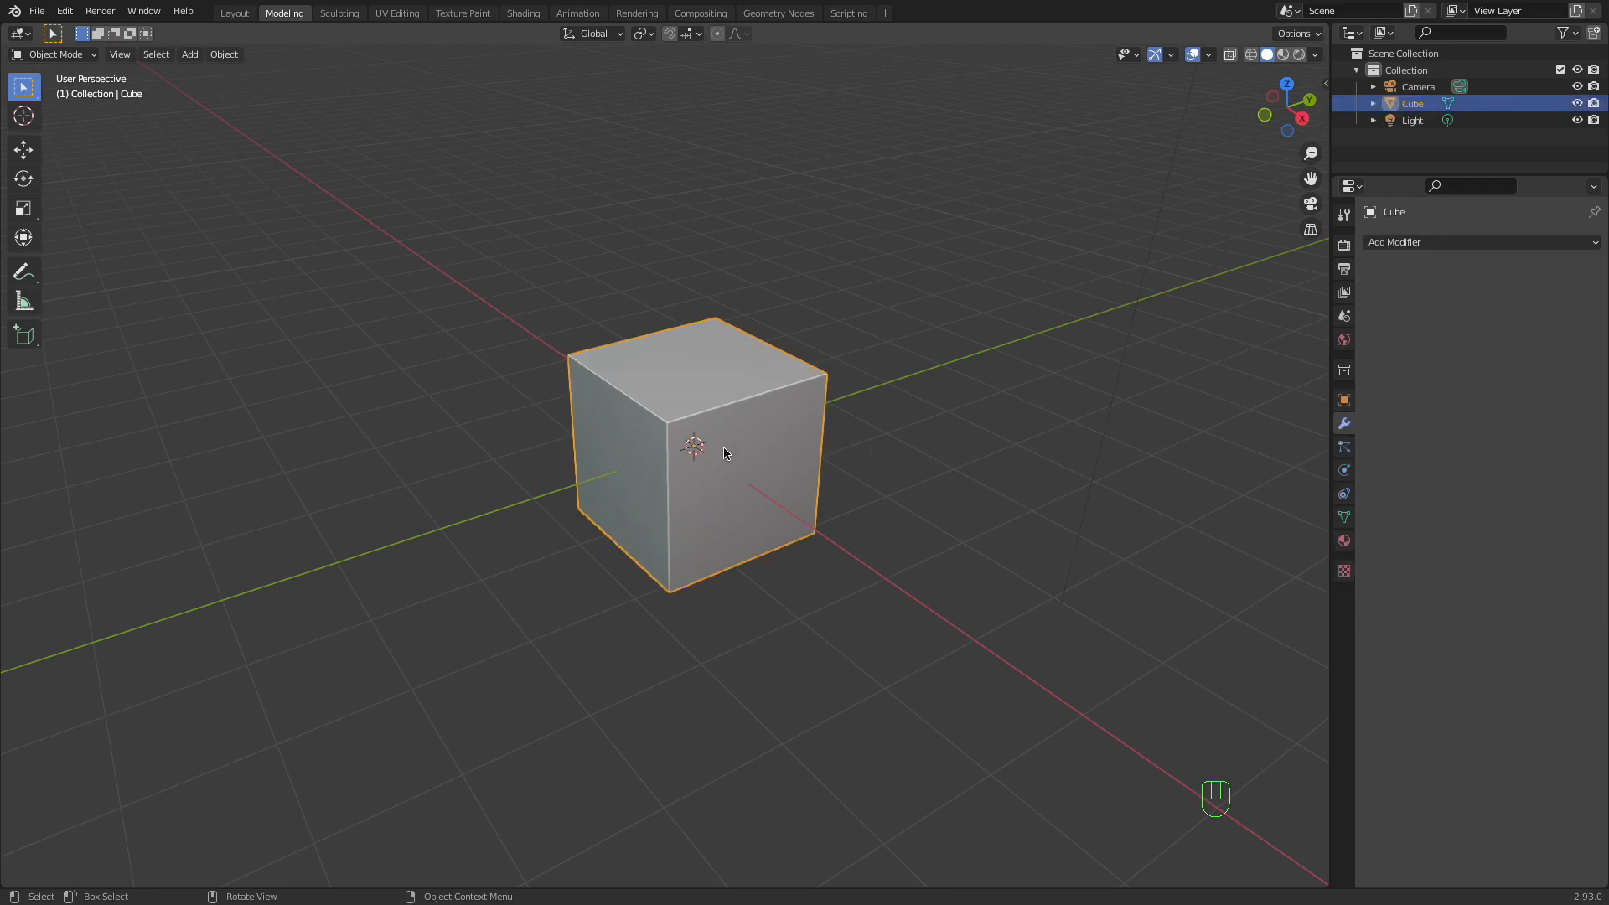
middle_click_drag(771, 436, 763, 415)
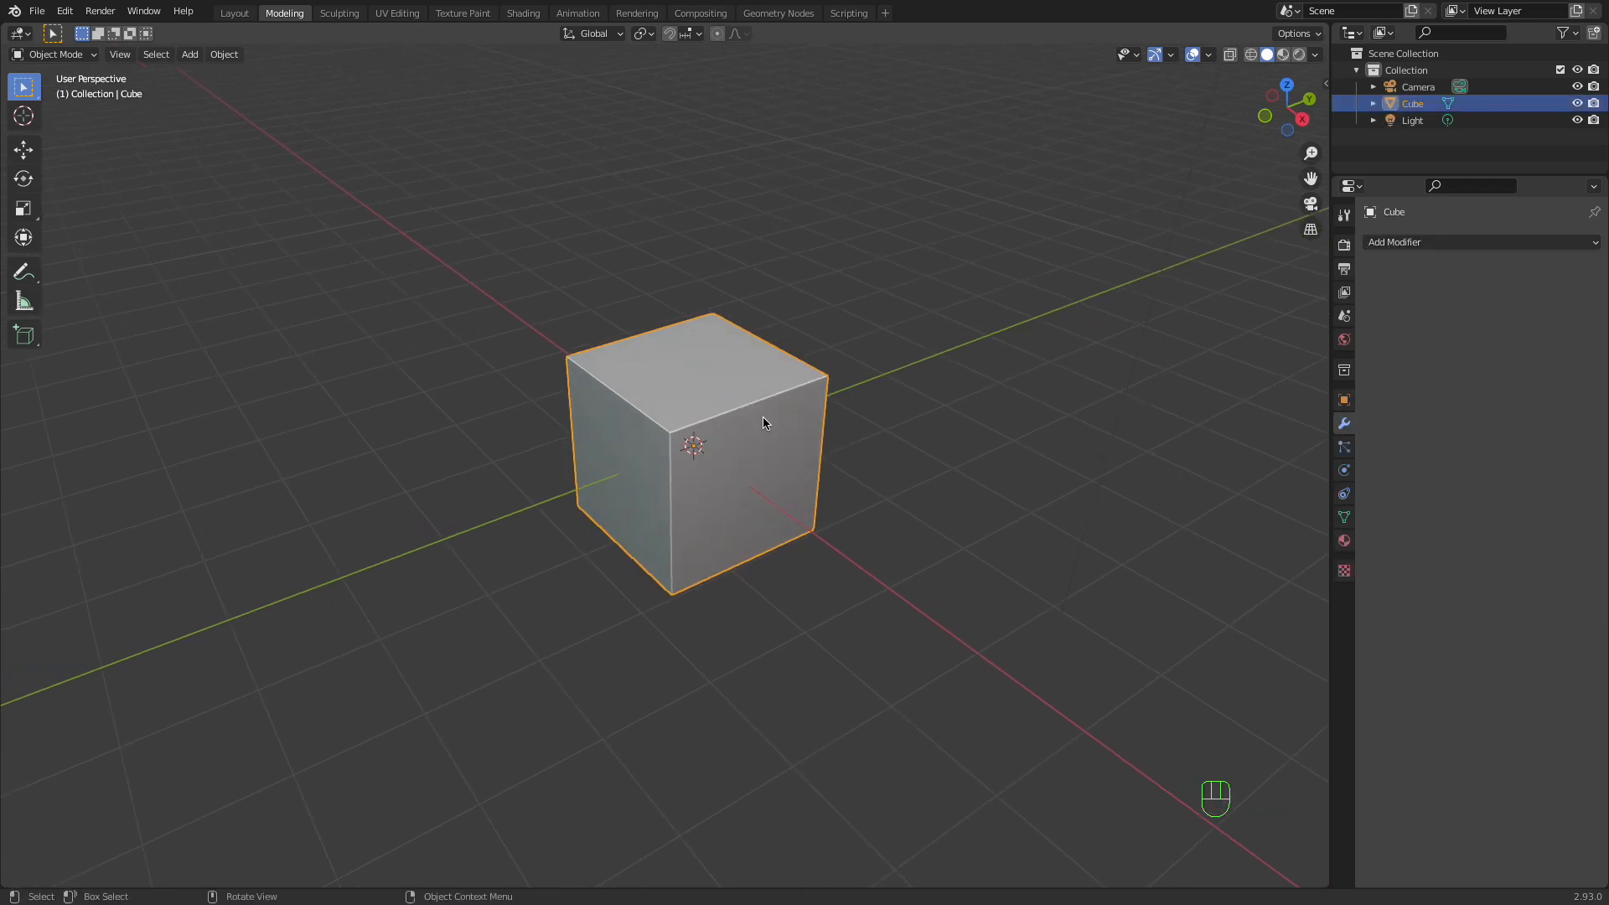
key("s")
key("y")
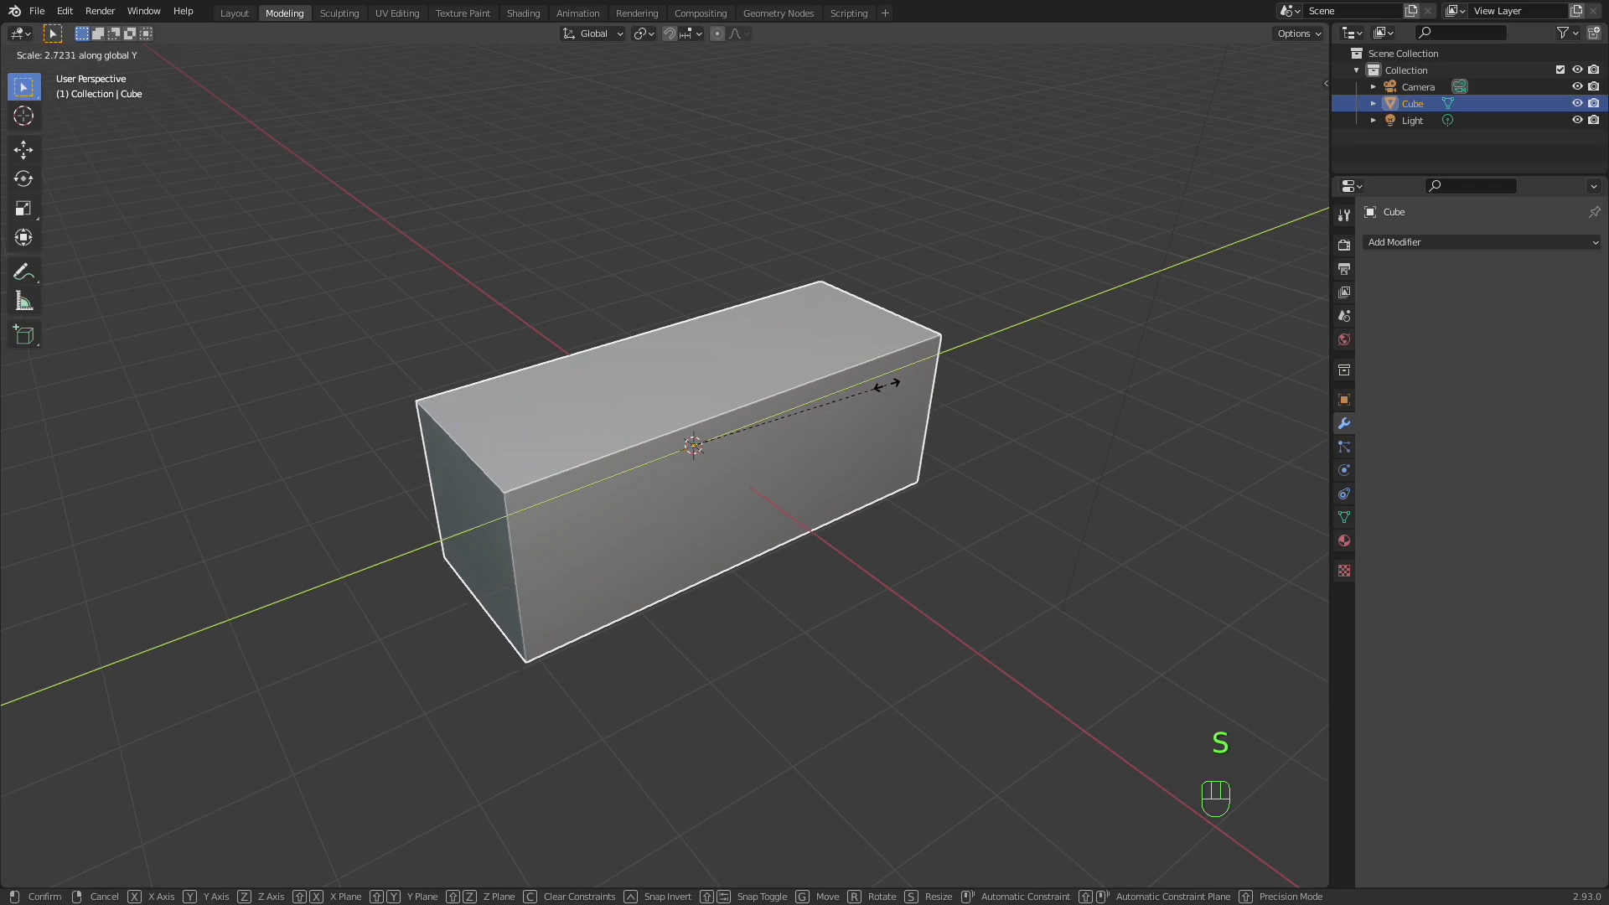
left_click(890, 384)
Add a second cube and move it about 3.5 m in the negative global X direction, behind the stretched box.
middle_click_drag(784, 446, 816, 515)
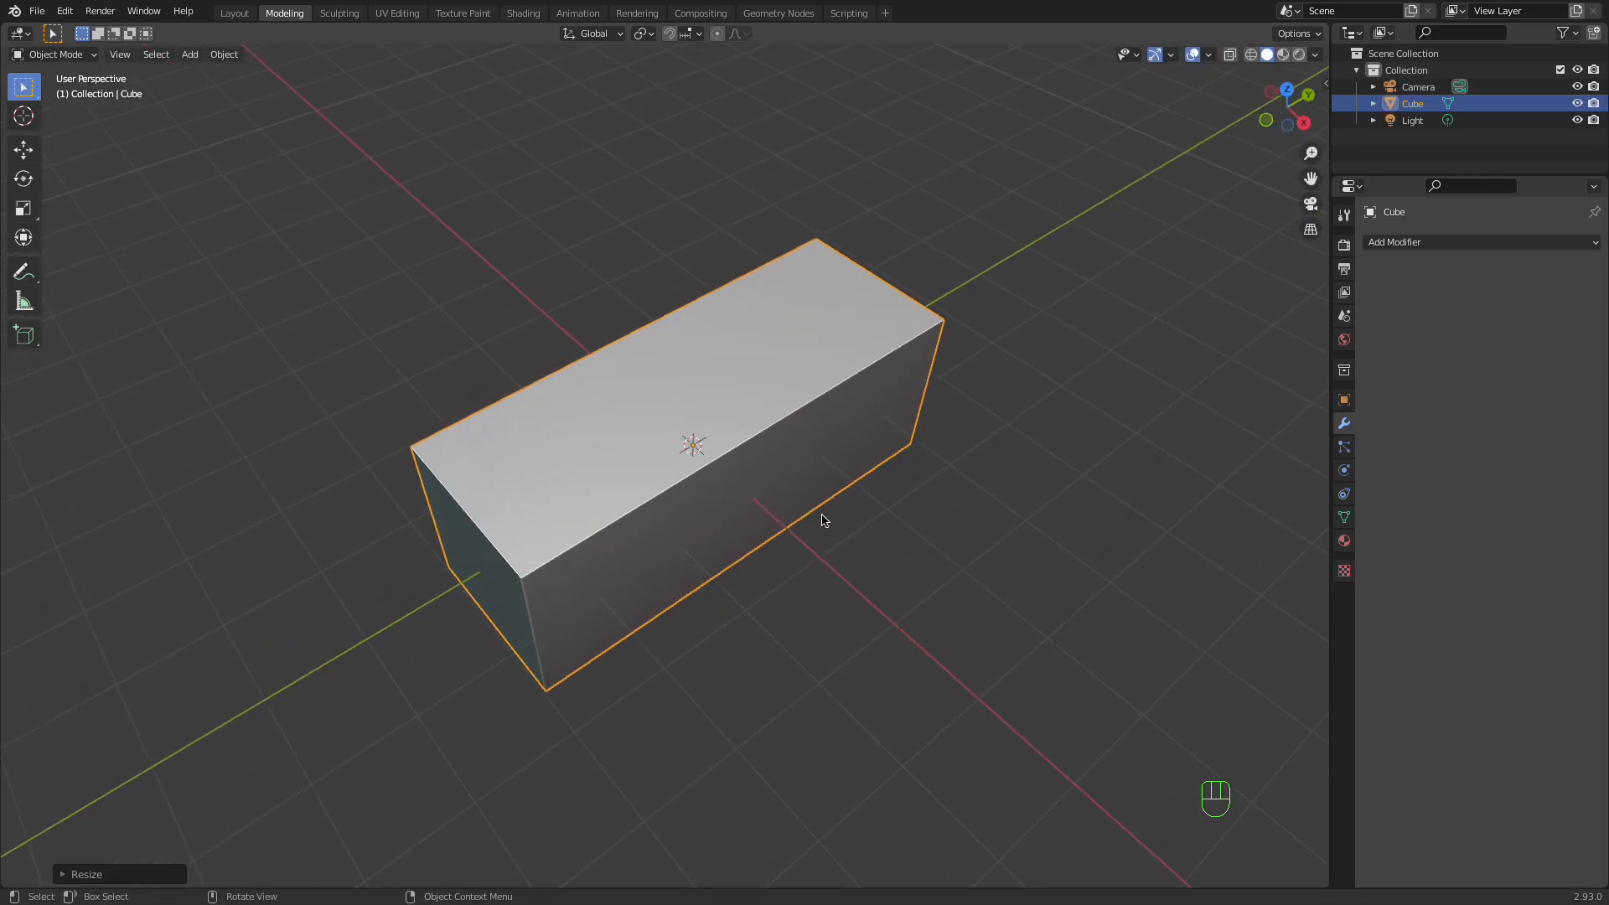
key("shift+a")
mouse_move(787, 517)
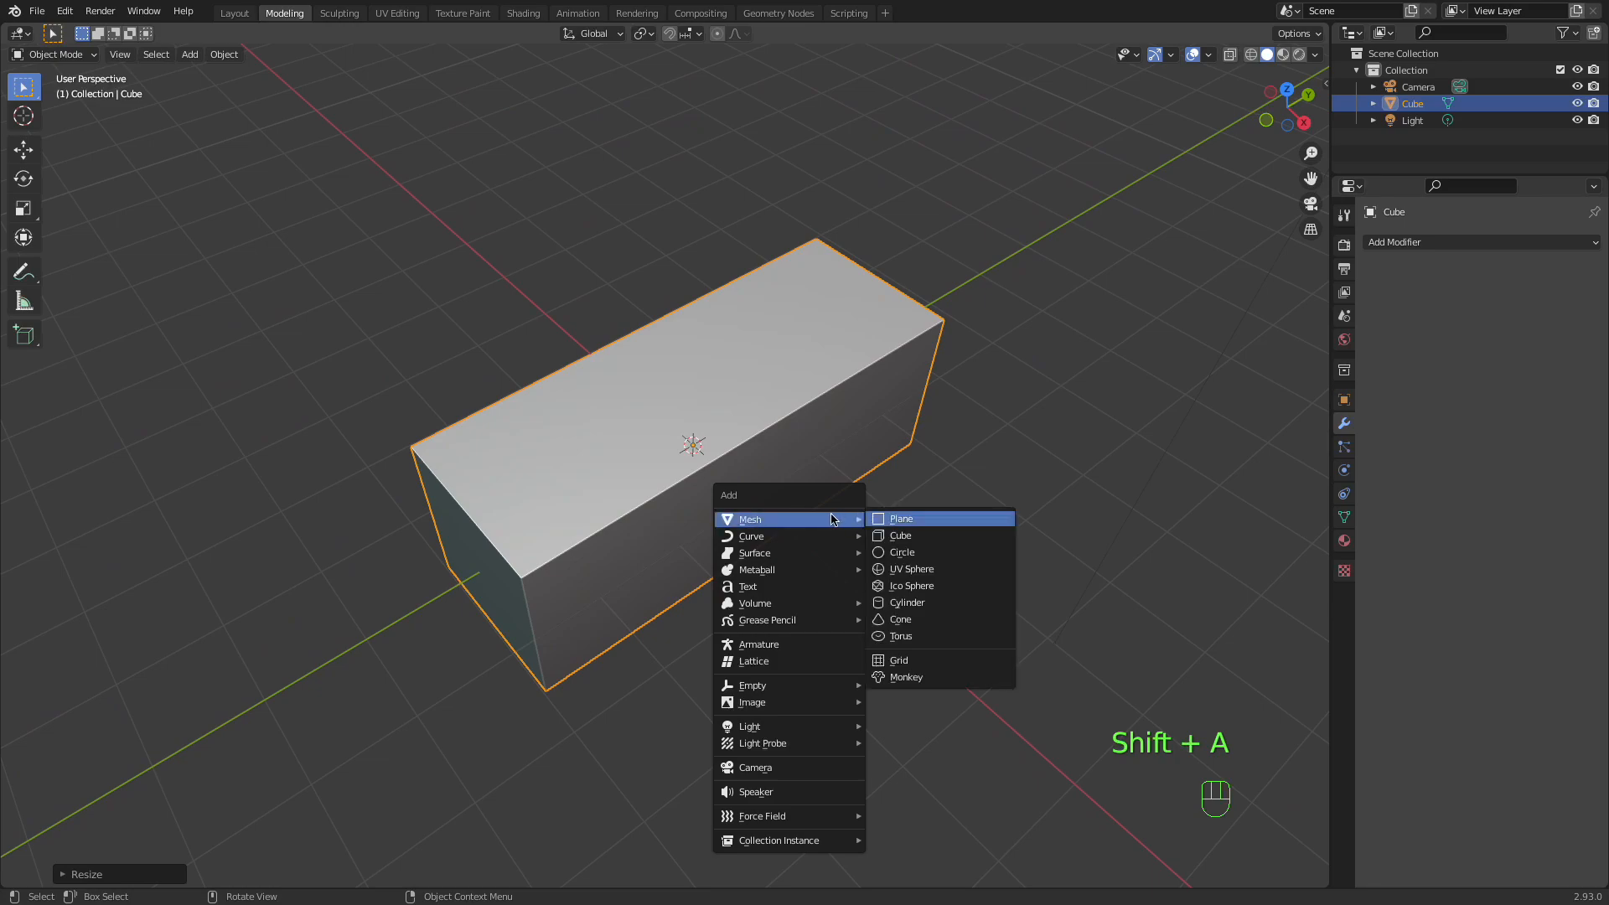
left_click(909, 543)
key("g")
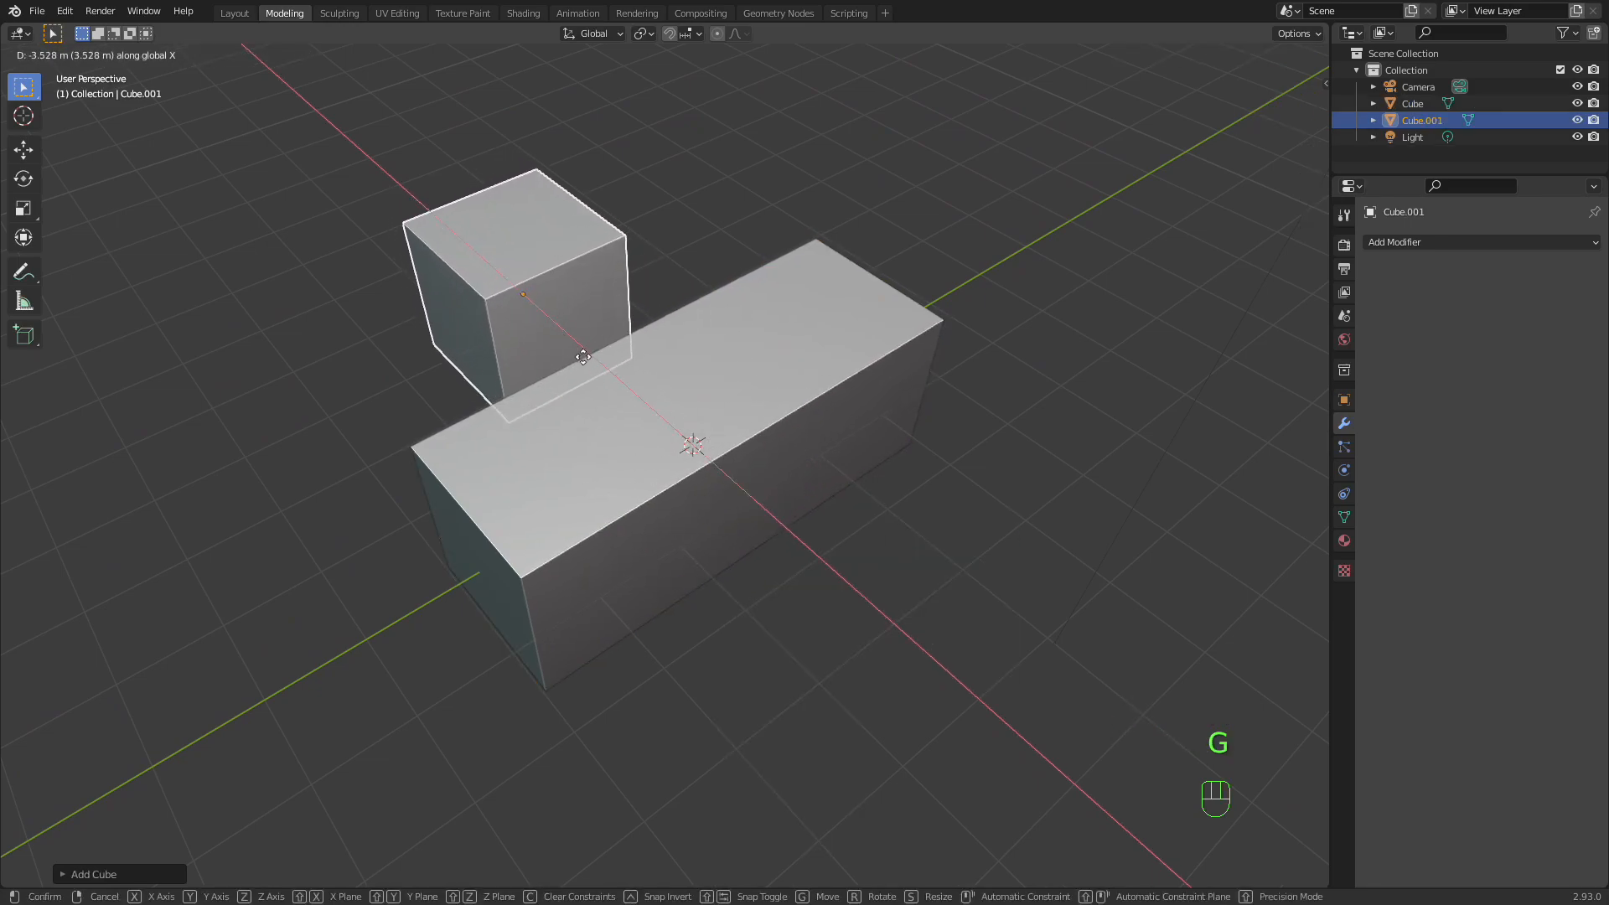
left_click(517, 248)
Bevel all edges of the small cube with a narrow single-segment bevel and return to Object Mode.
middle_click_drag(517, 248, 544, 299)
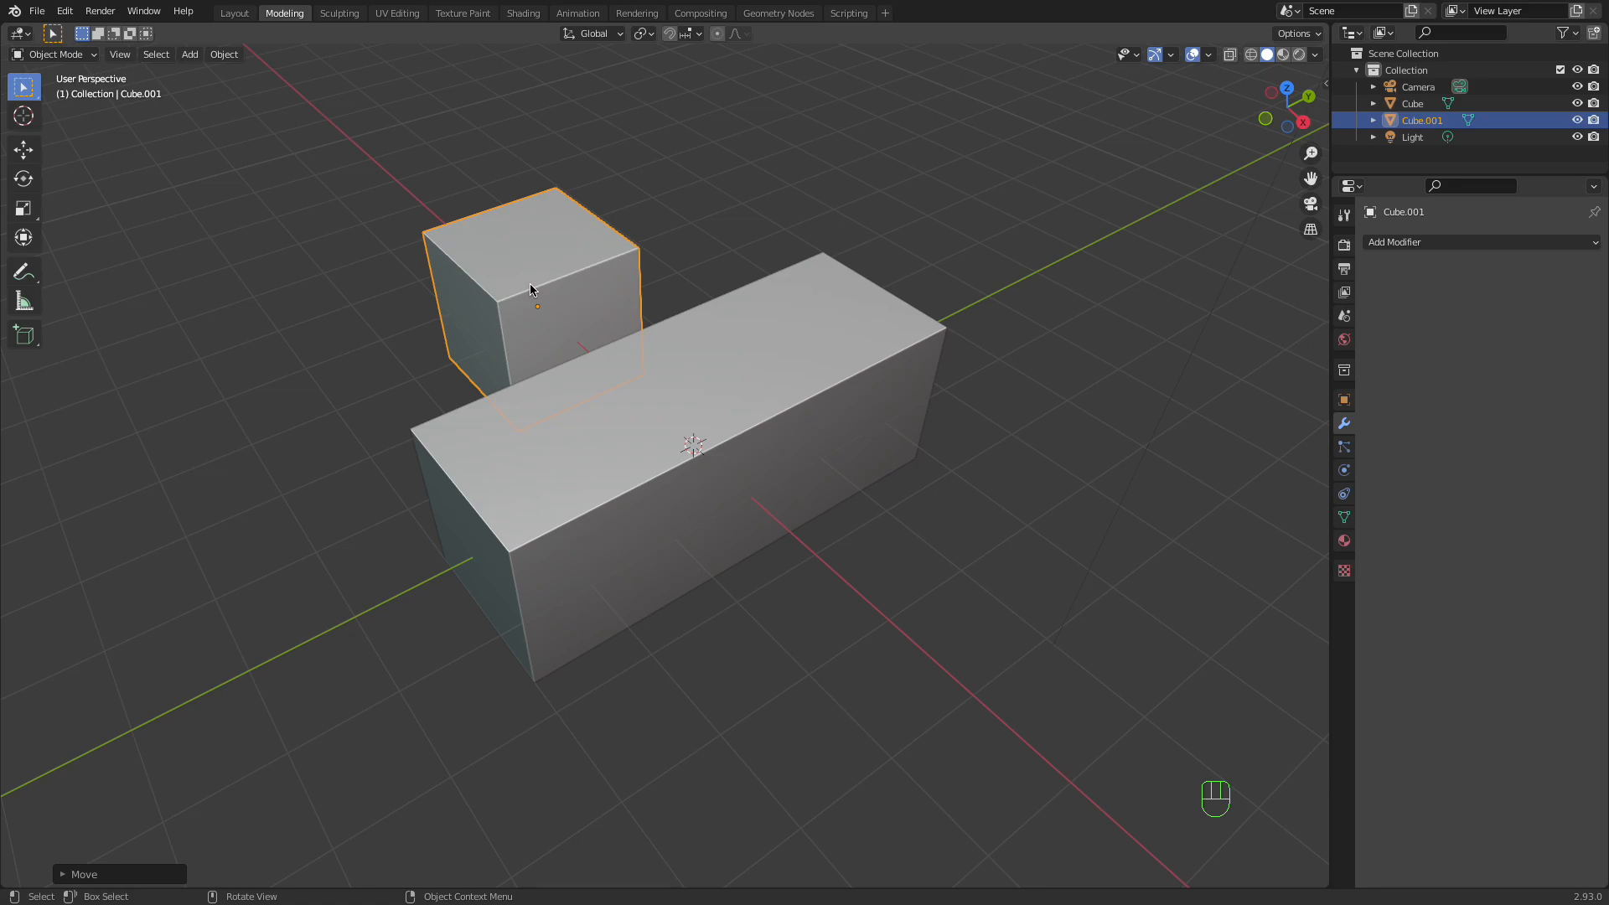
key("Tab")
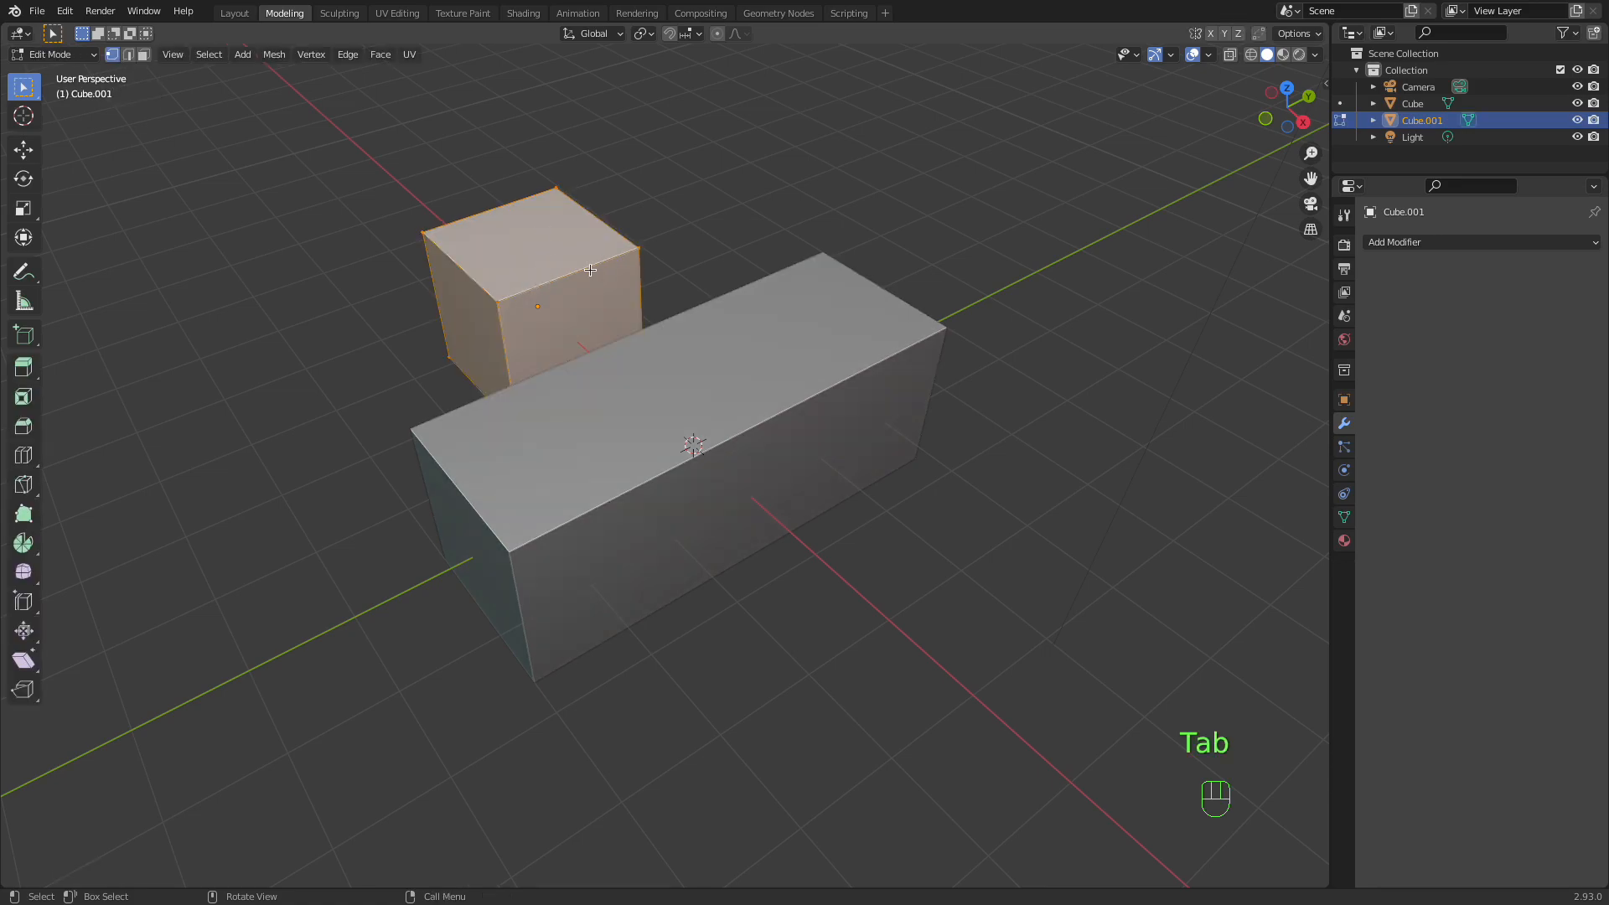
key("2")
key("ctrl+b")
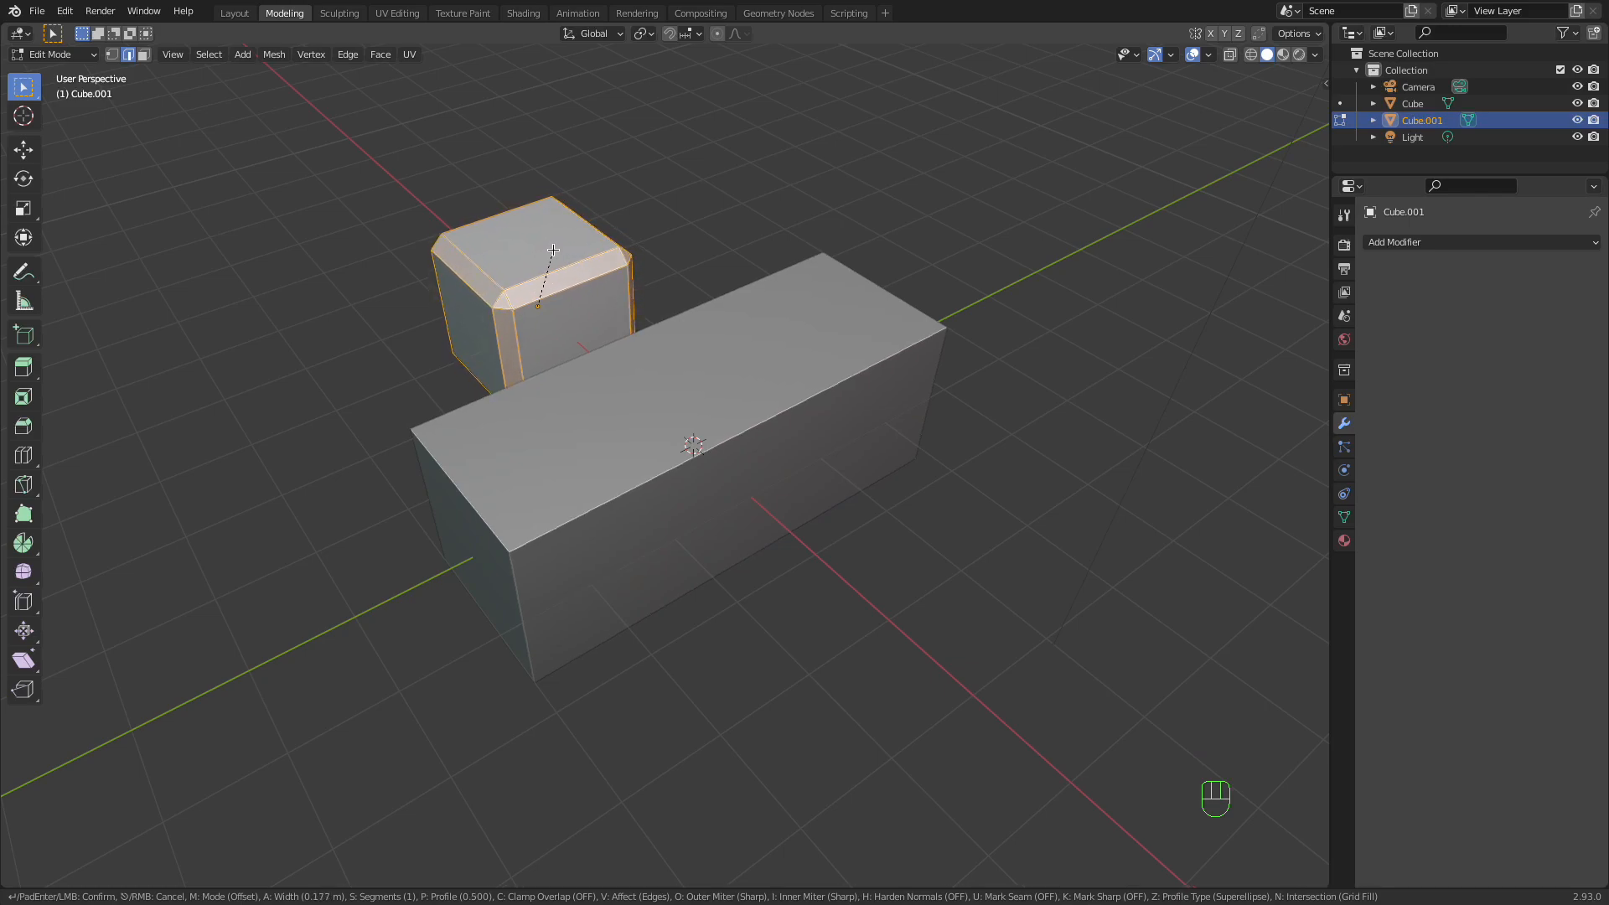
left_click(555, 254)
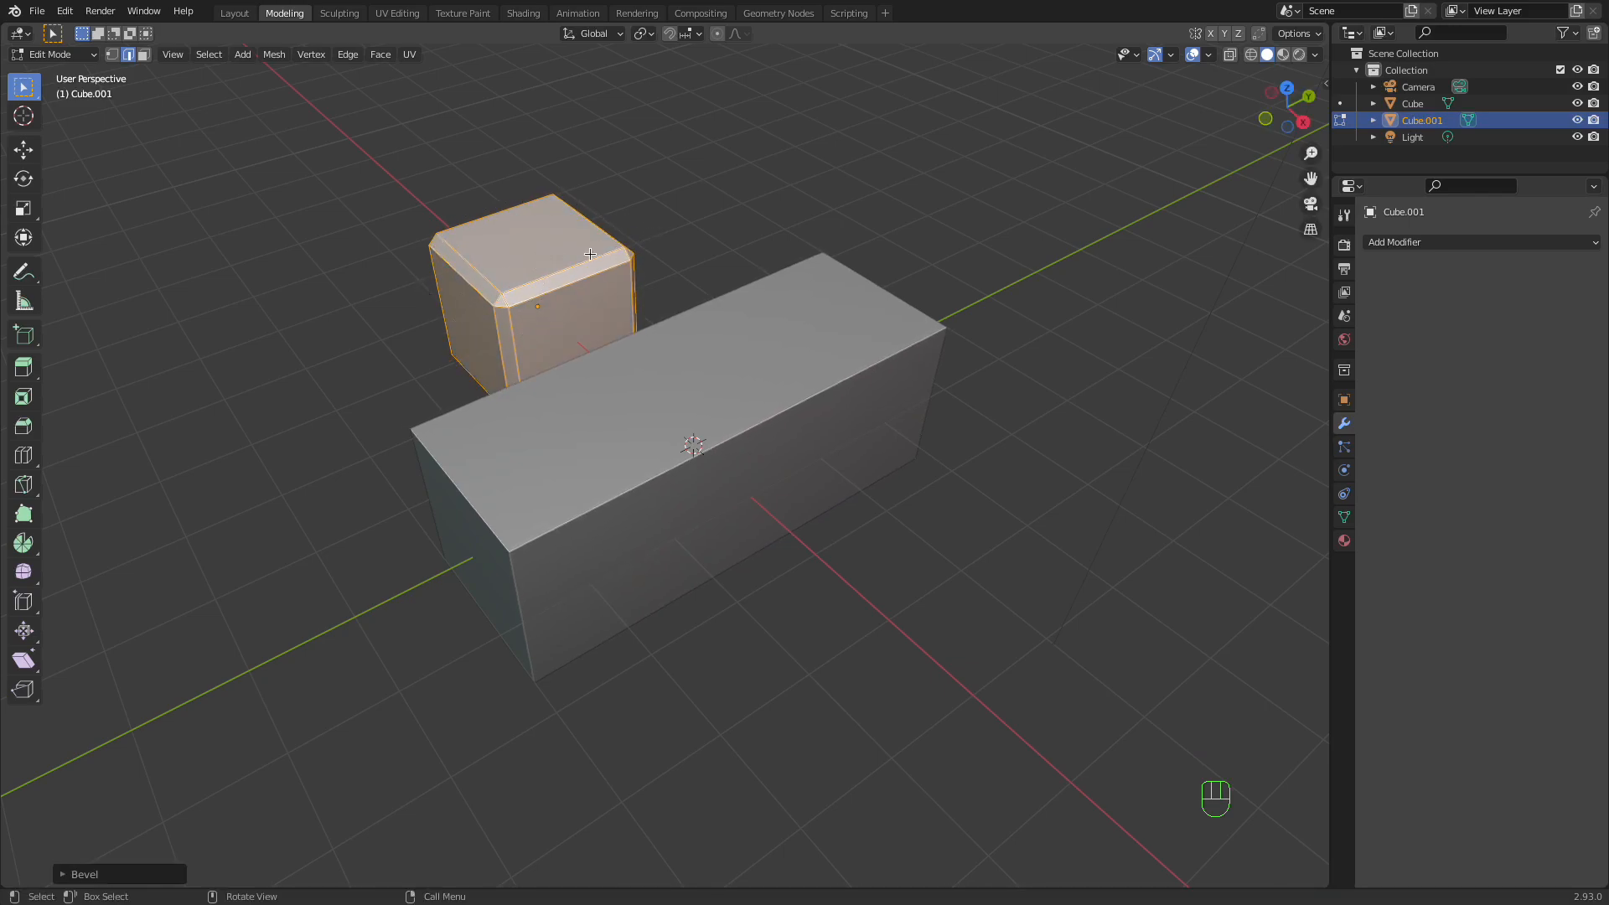
key("Tab")
Try to bevel all edges of the stretched box while its scale is still unapplied.
left_click(811, 430)
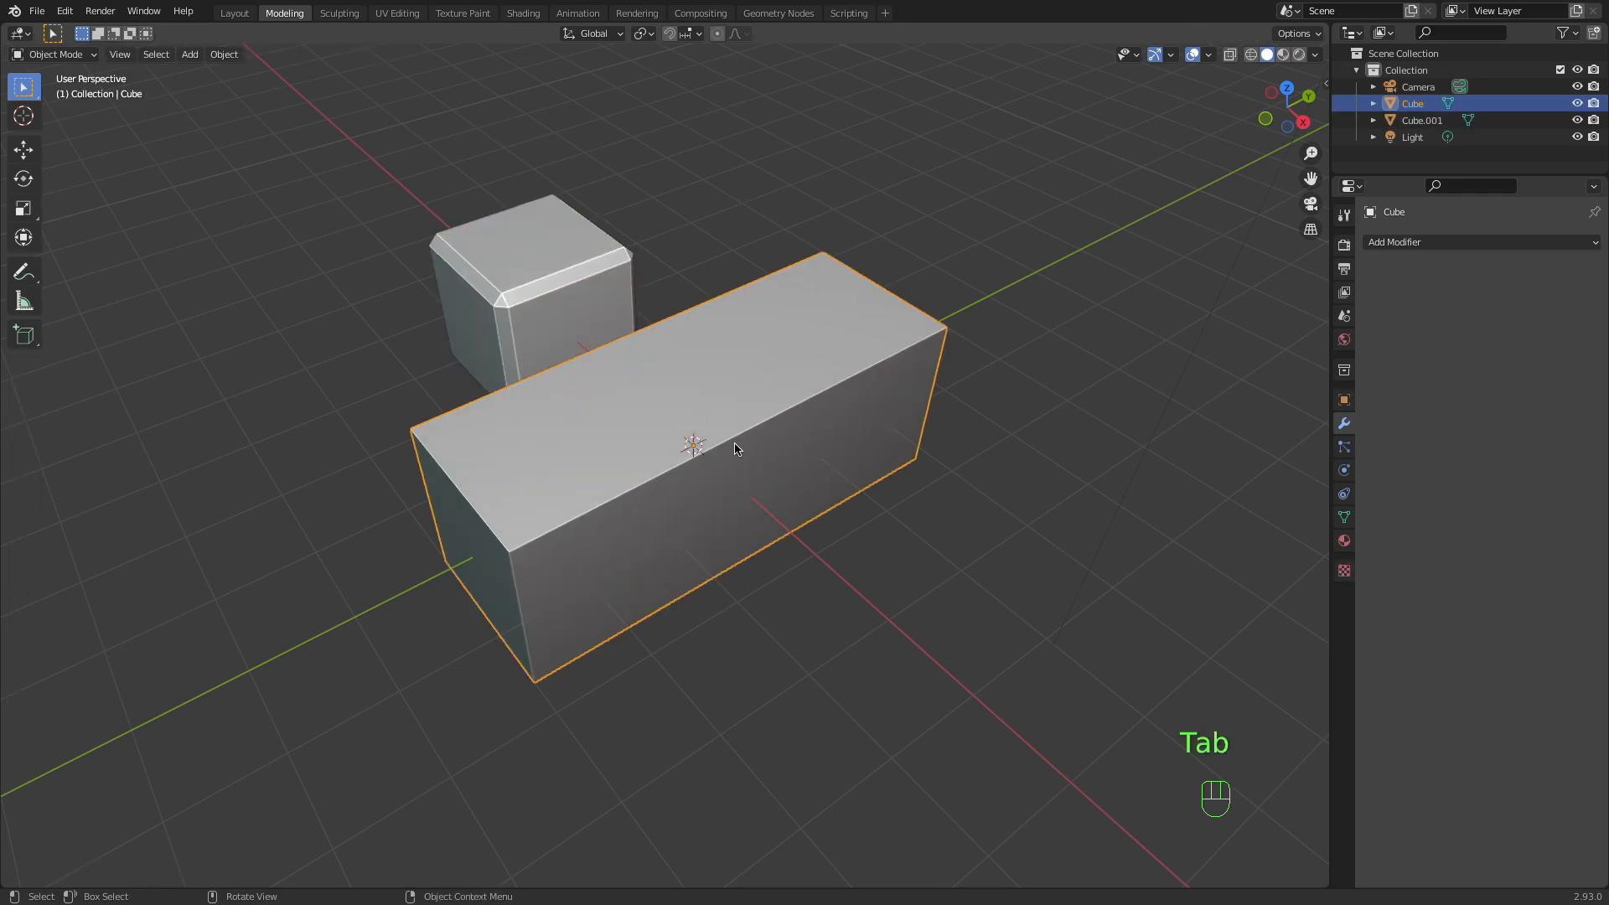
middle_click_drag(750, 434, 754, 477)
key("Tab")
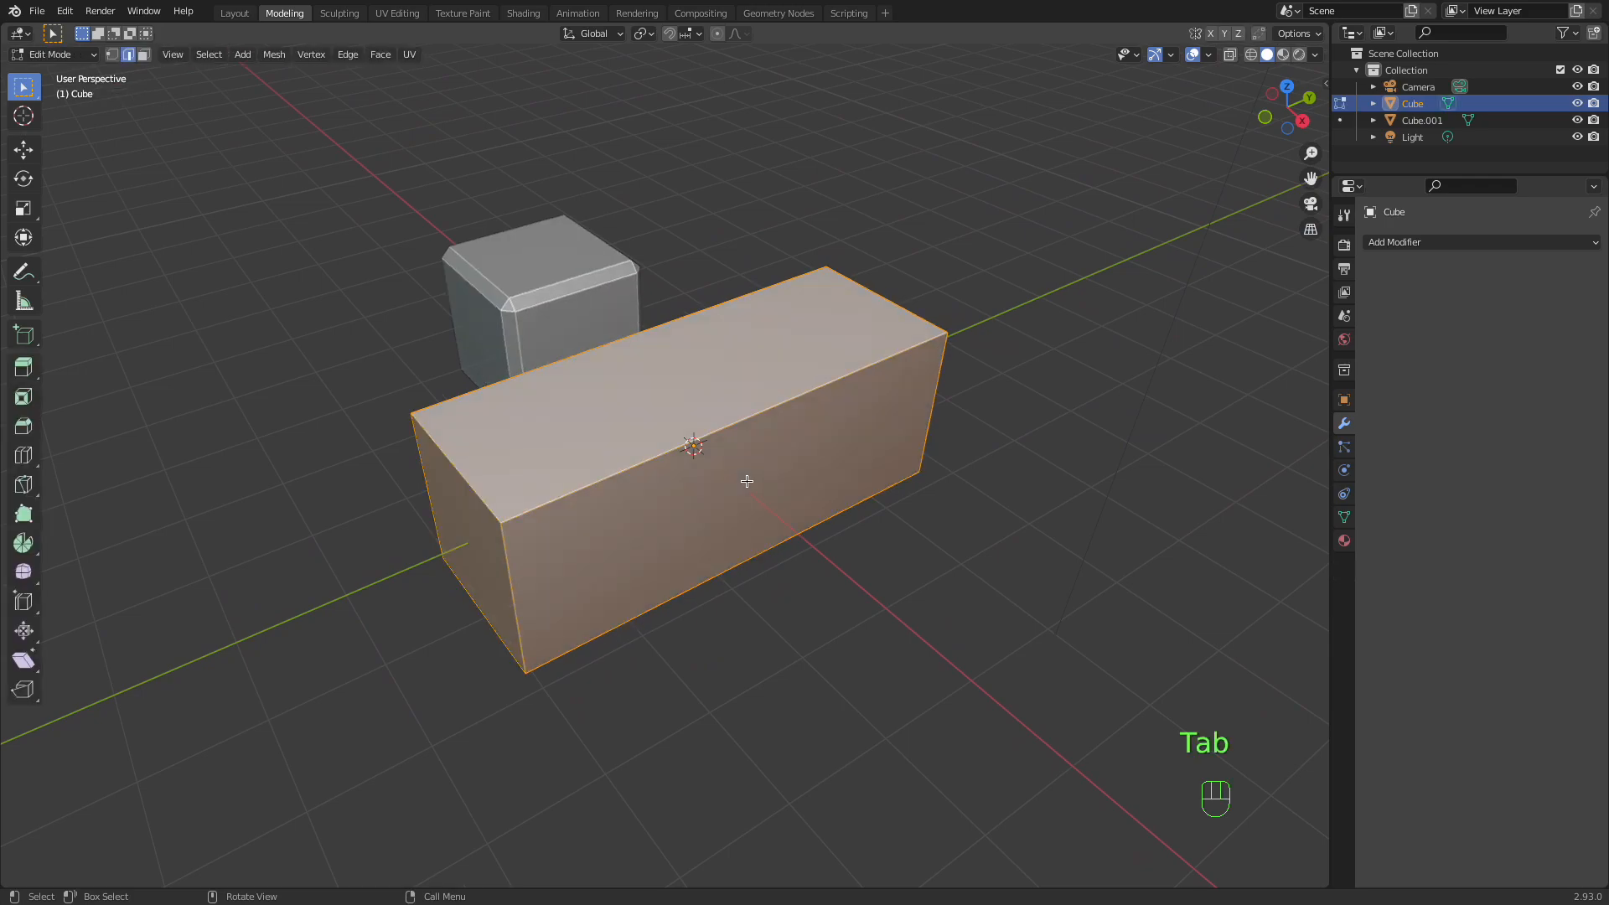
key("ctrl+b")
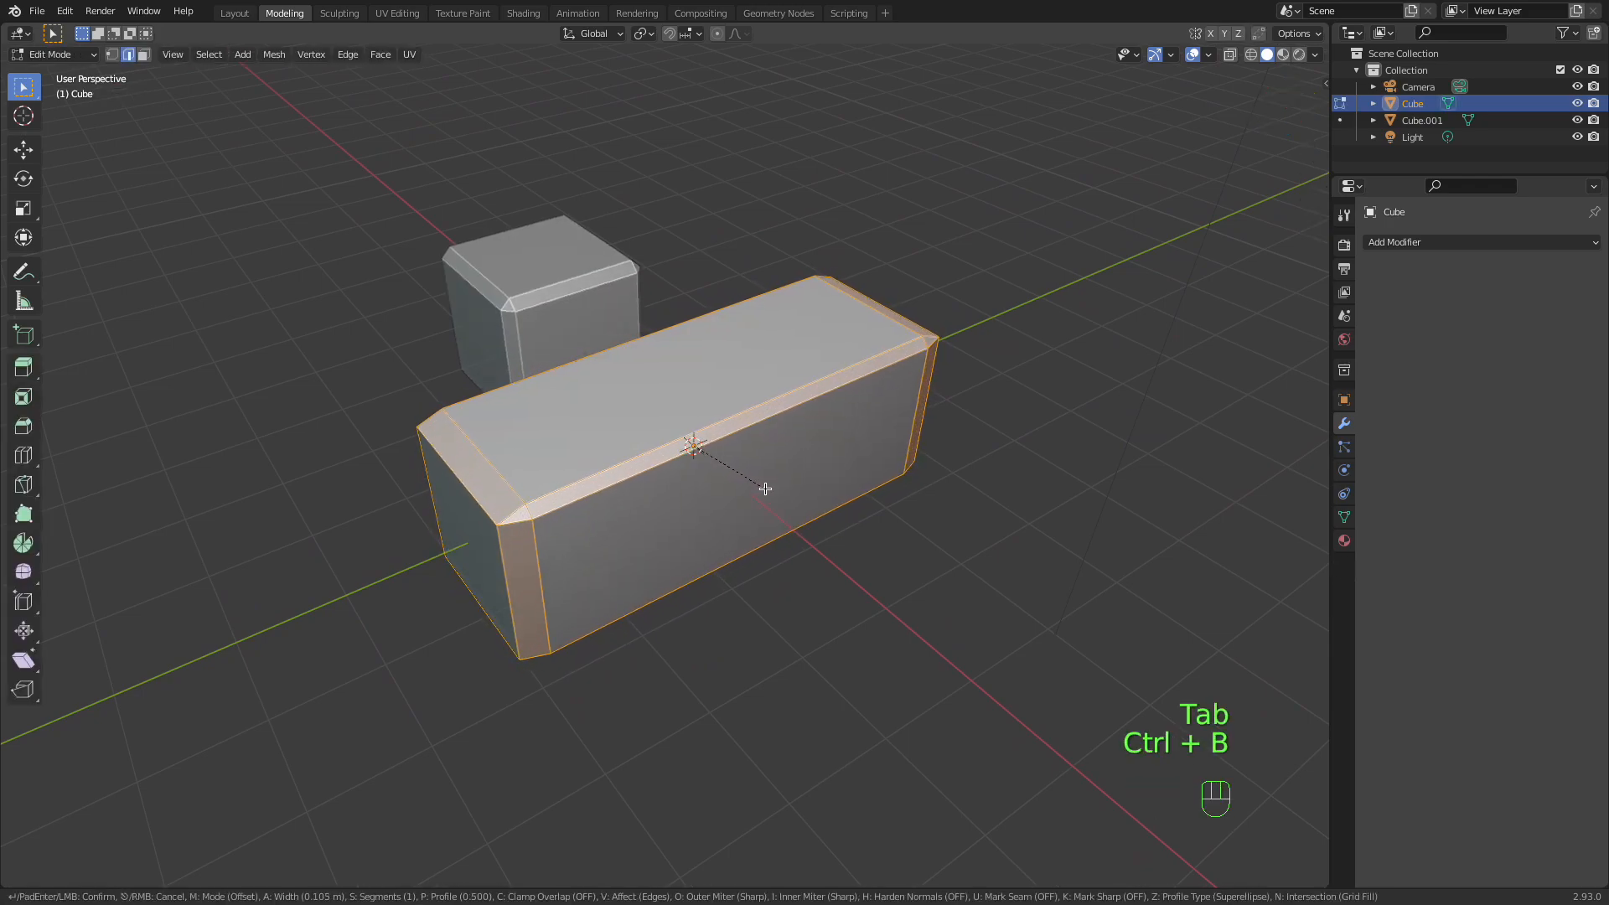
left_click(702, 493)
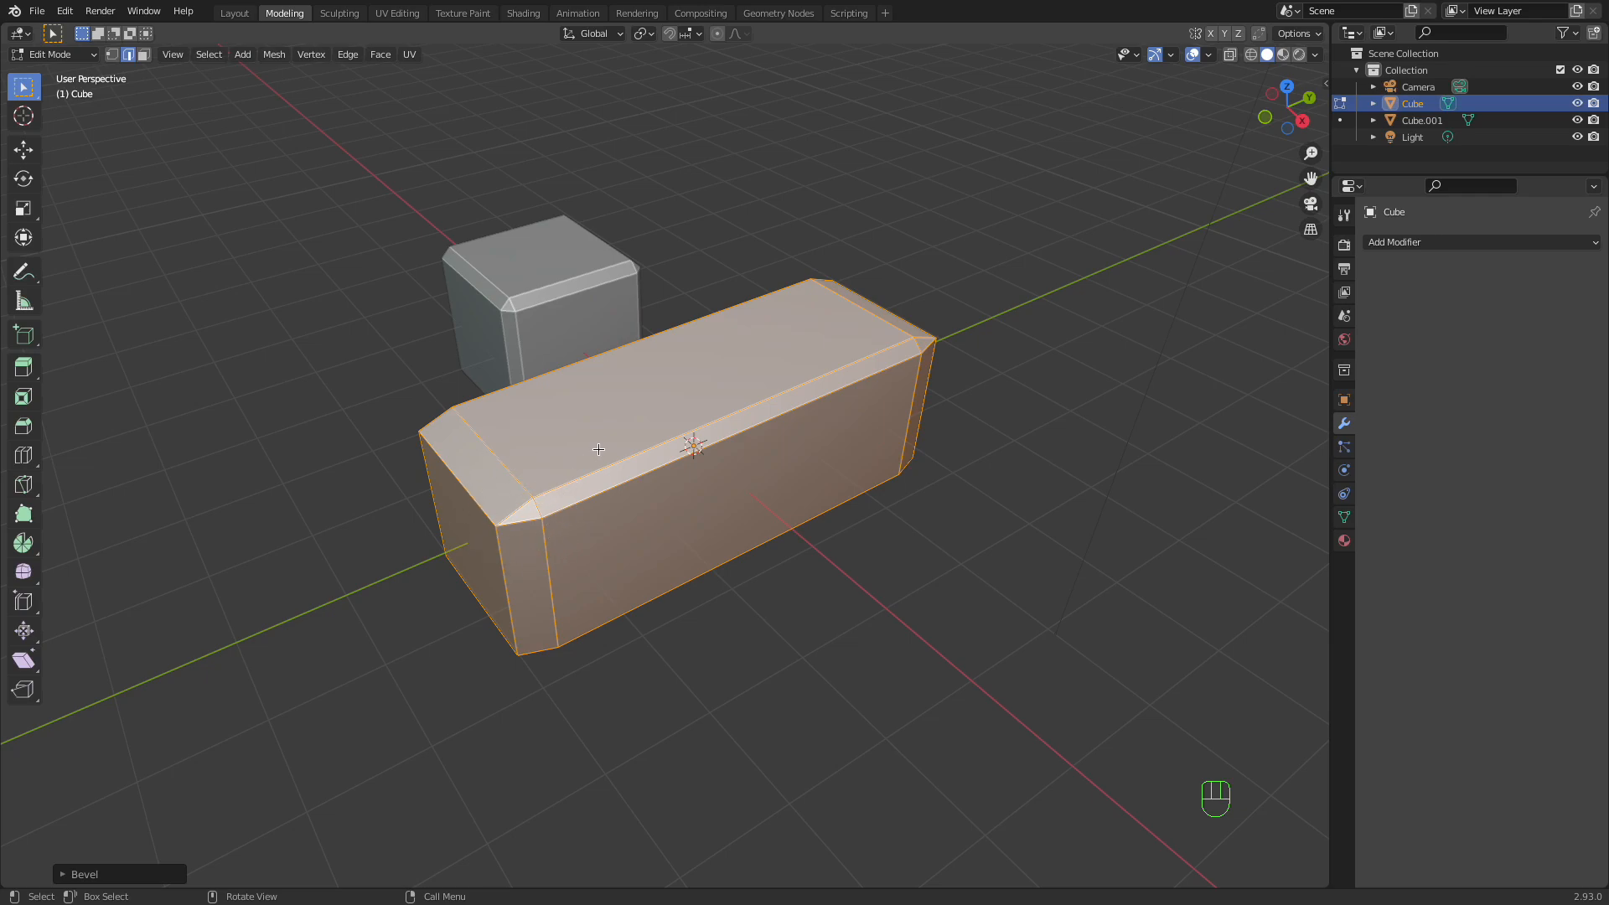
key("super+z")
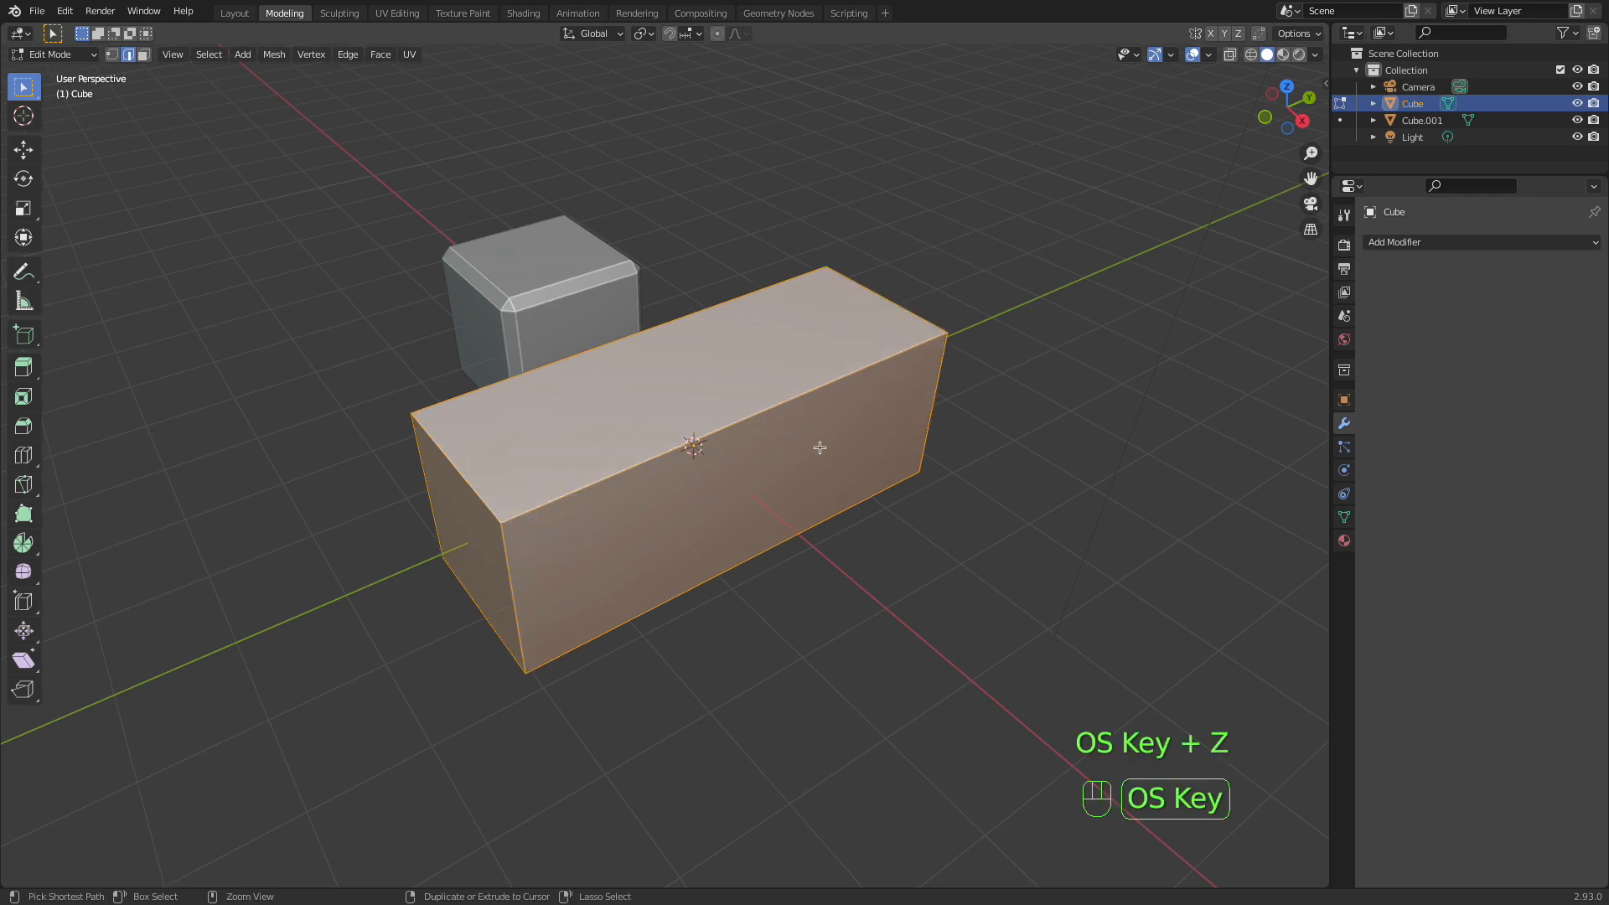
Return to Object Mode and apply all transforms to the stretched box.
key("Tab")
left_click(997, 312)
left_click(877, 384)
middle_click_drag(714, 419, 637, 385)
left_click(494, 308)
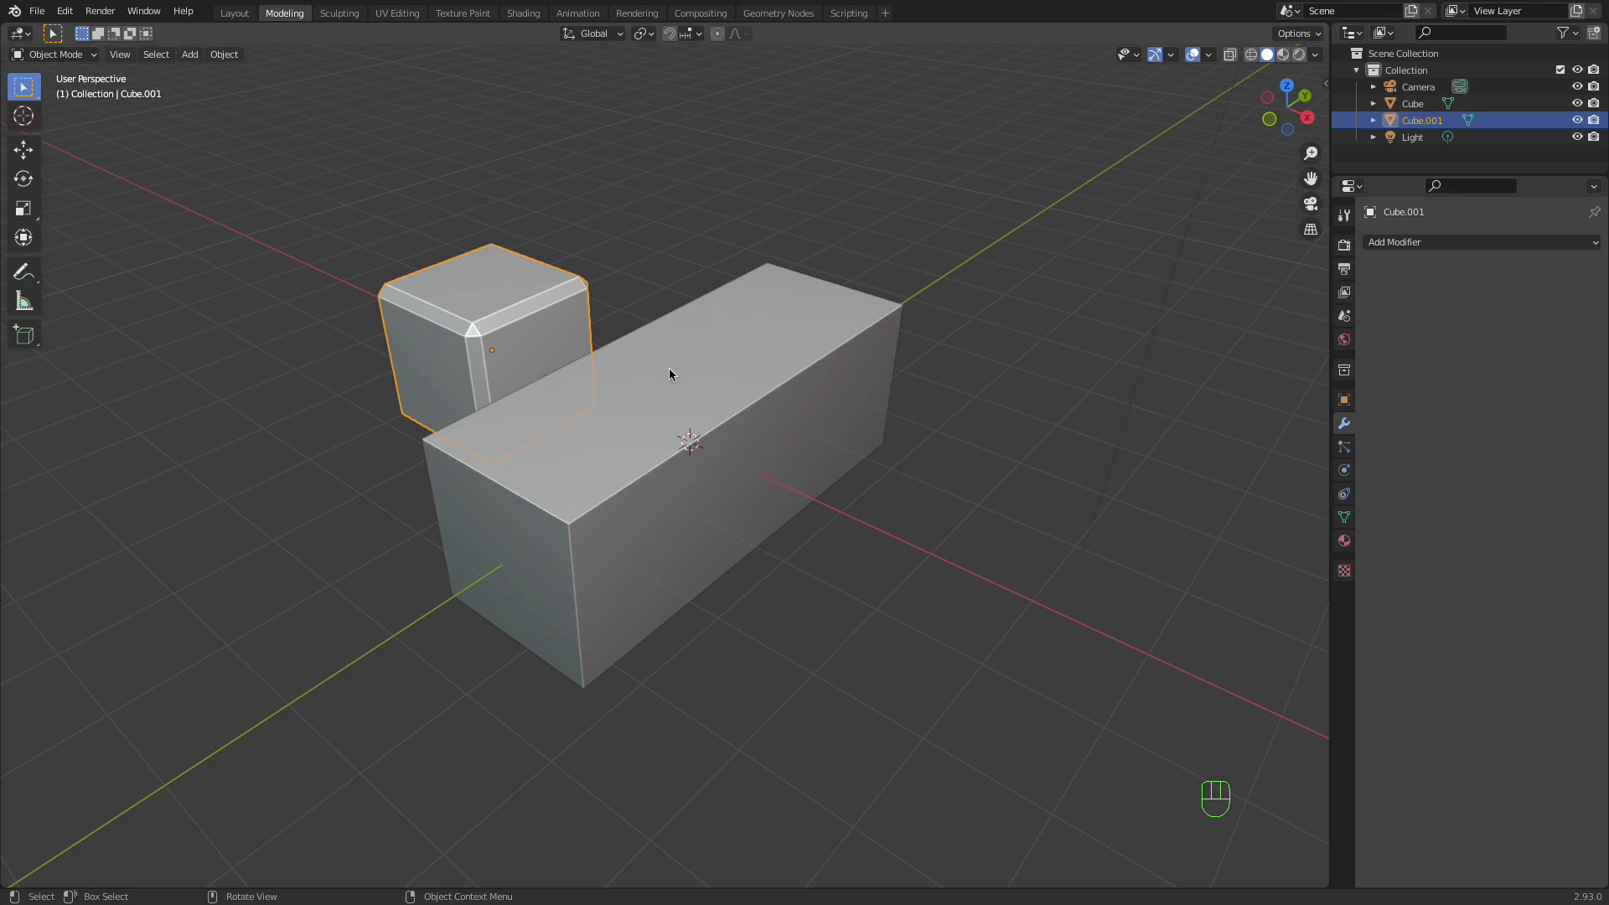
left_click(716, 395)
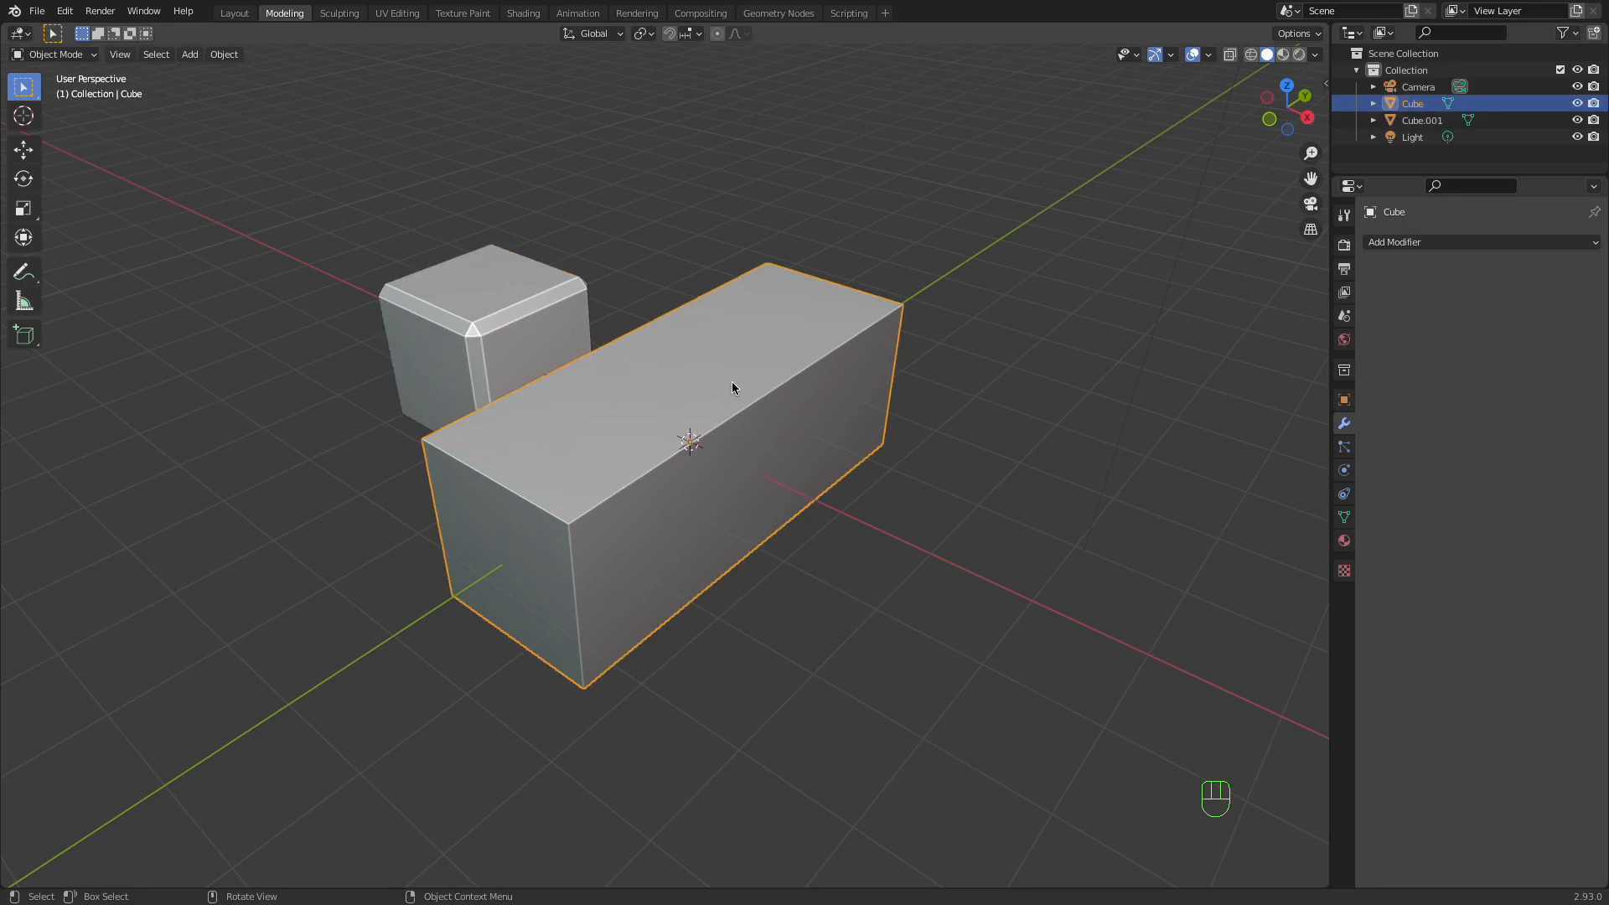
key("ctrl+a")
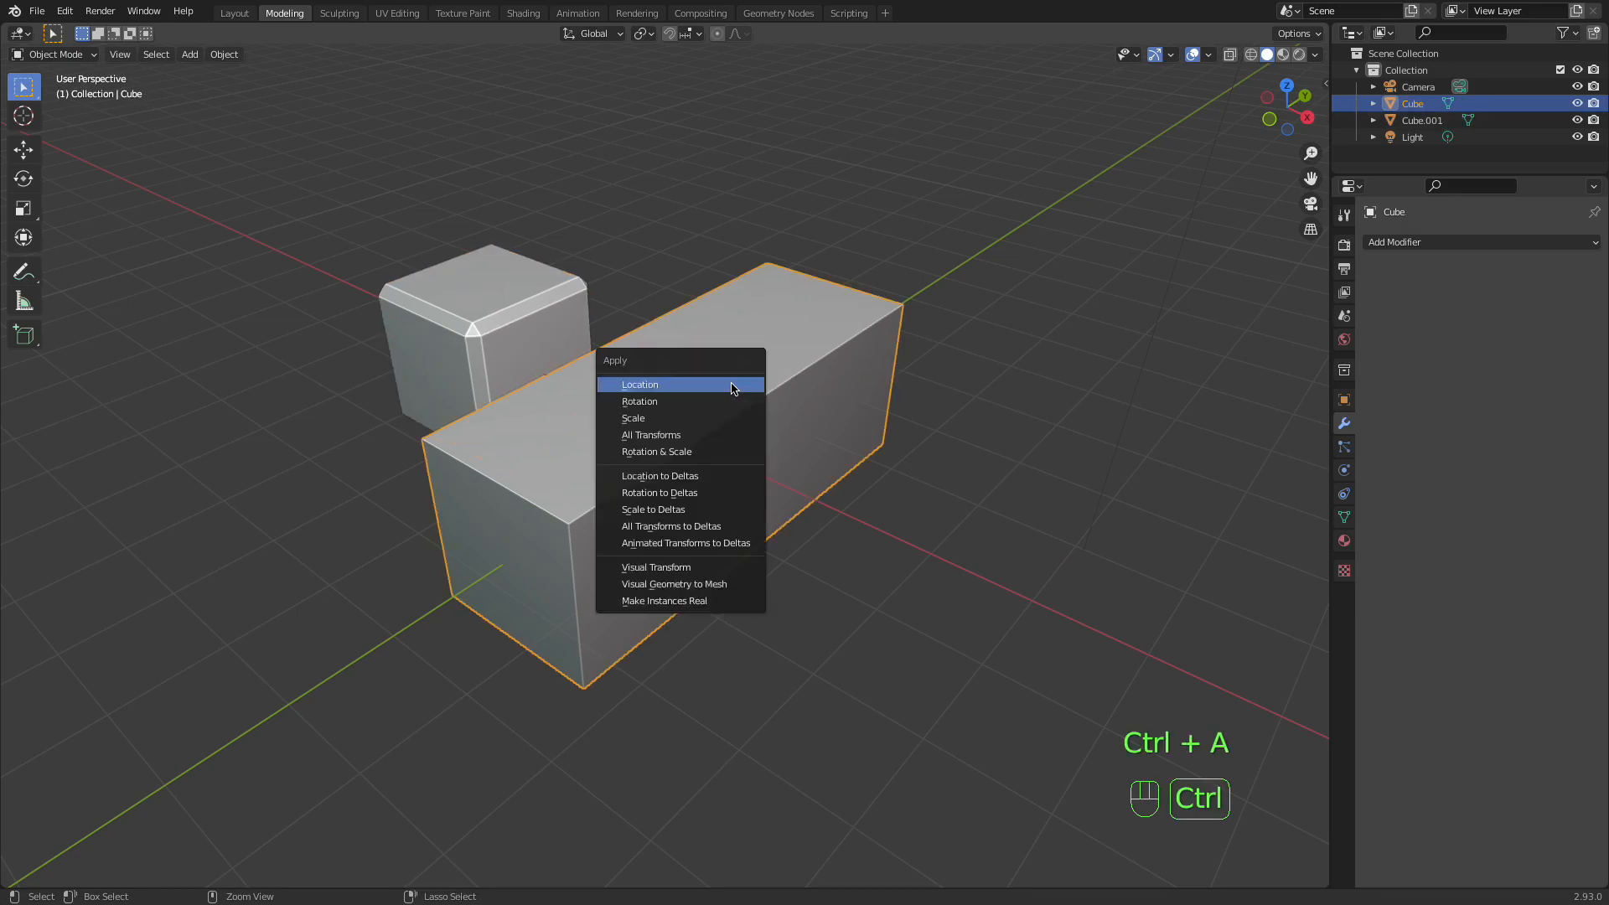
left_click(704, 442)
Bevel all edges of the stretched box with a narrow single-segment bevel and return to Object Mode.
middle_click_drag(792, 484, 766, 379)
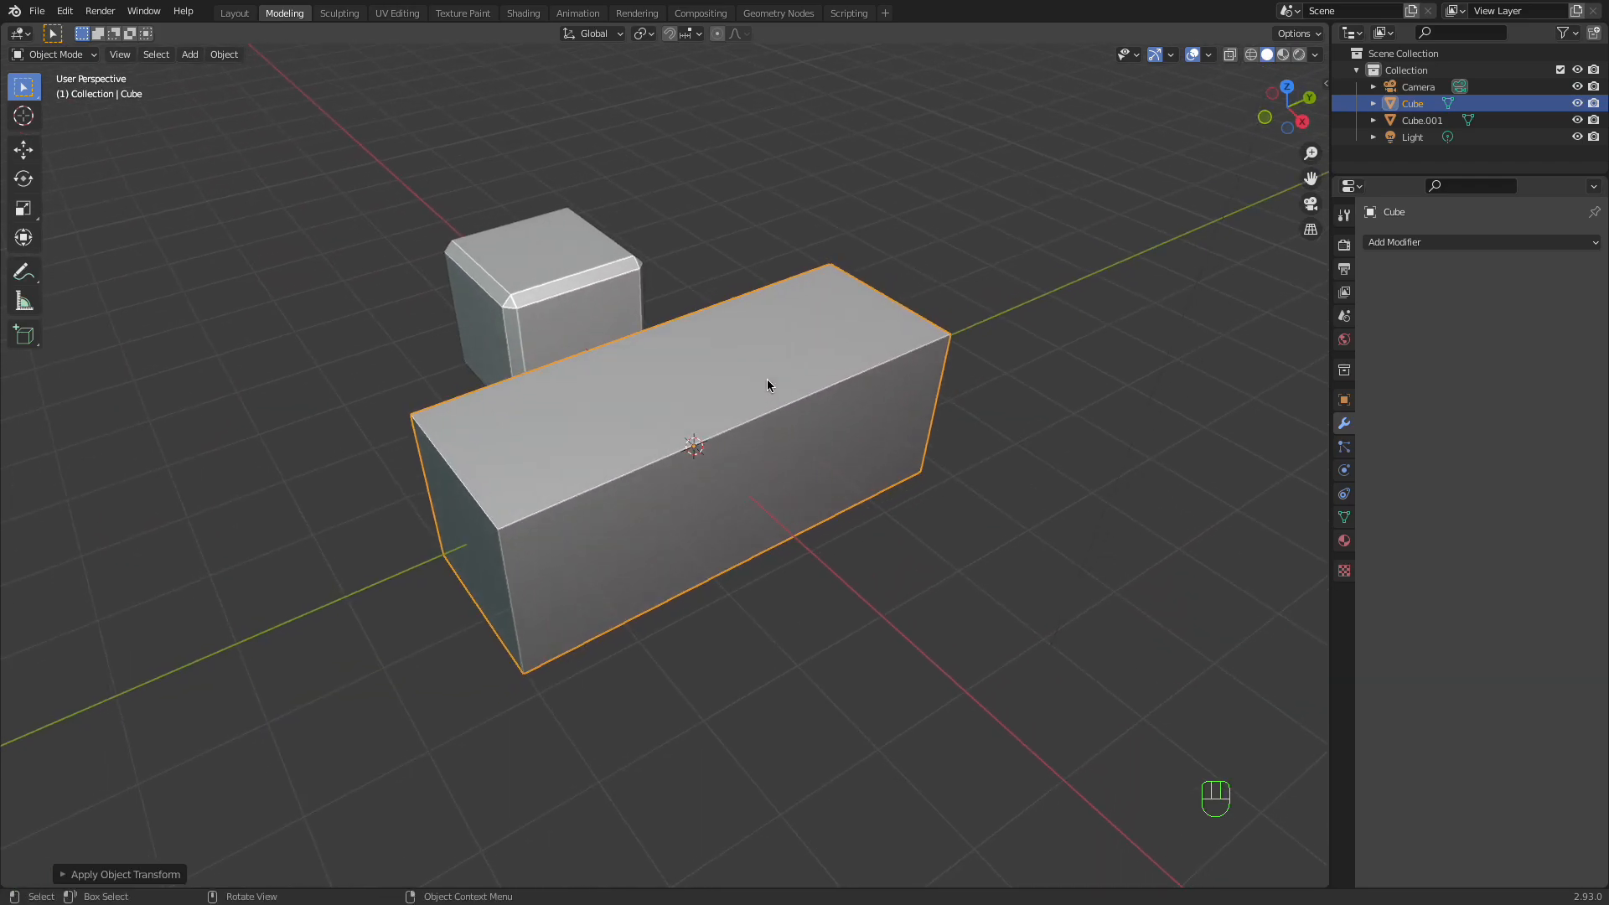
key("Tab")
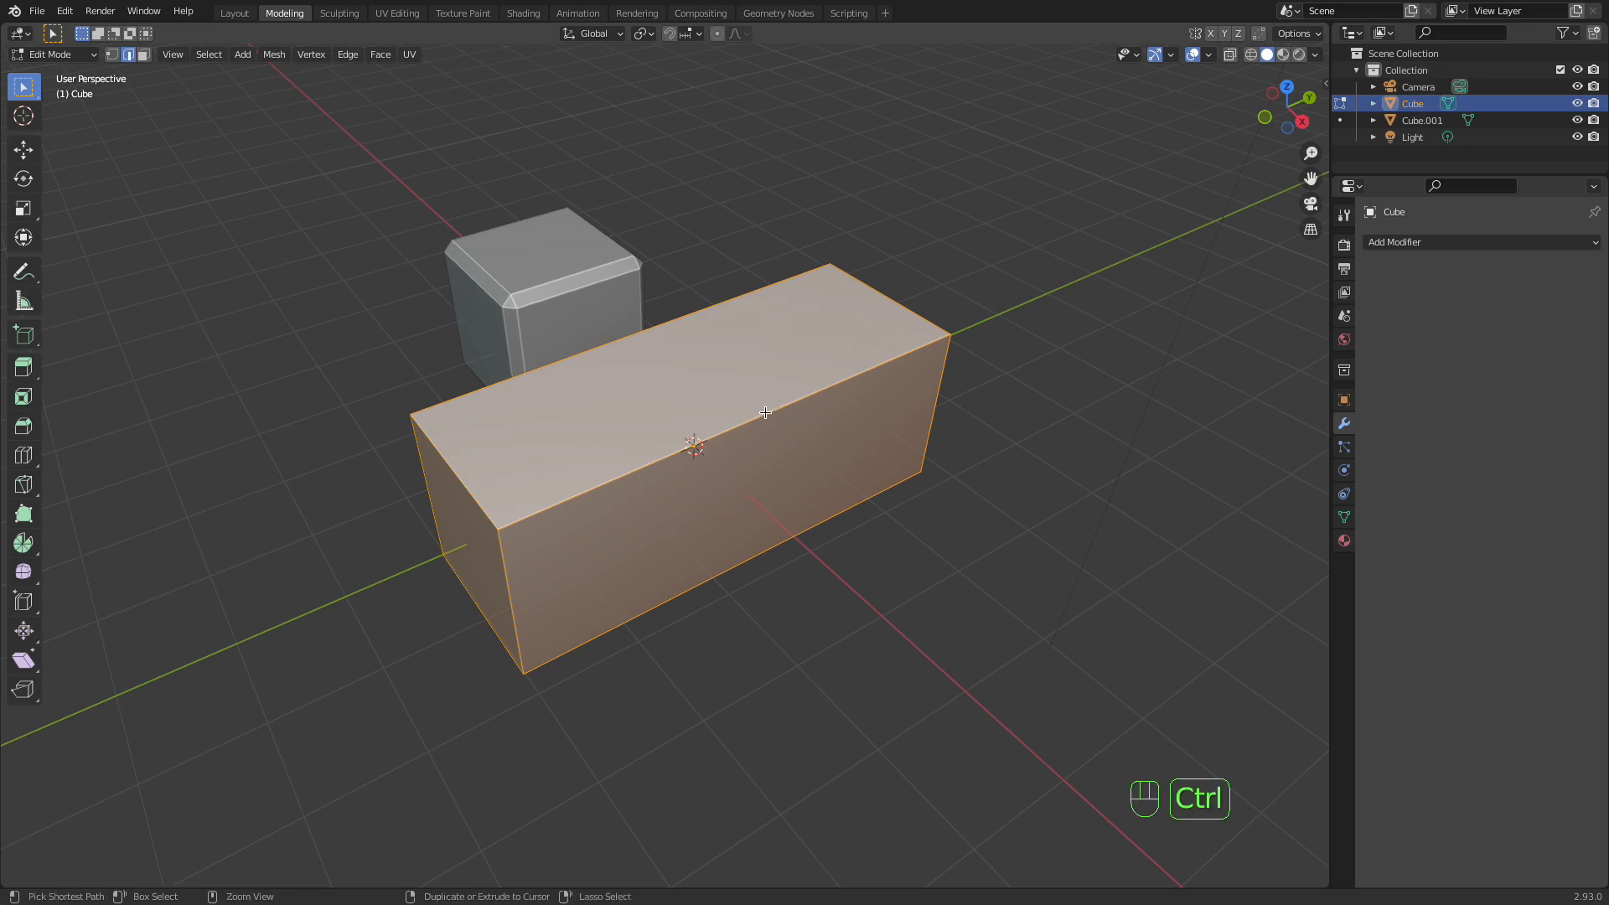
key("ctrl+b")
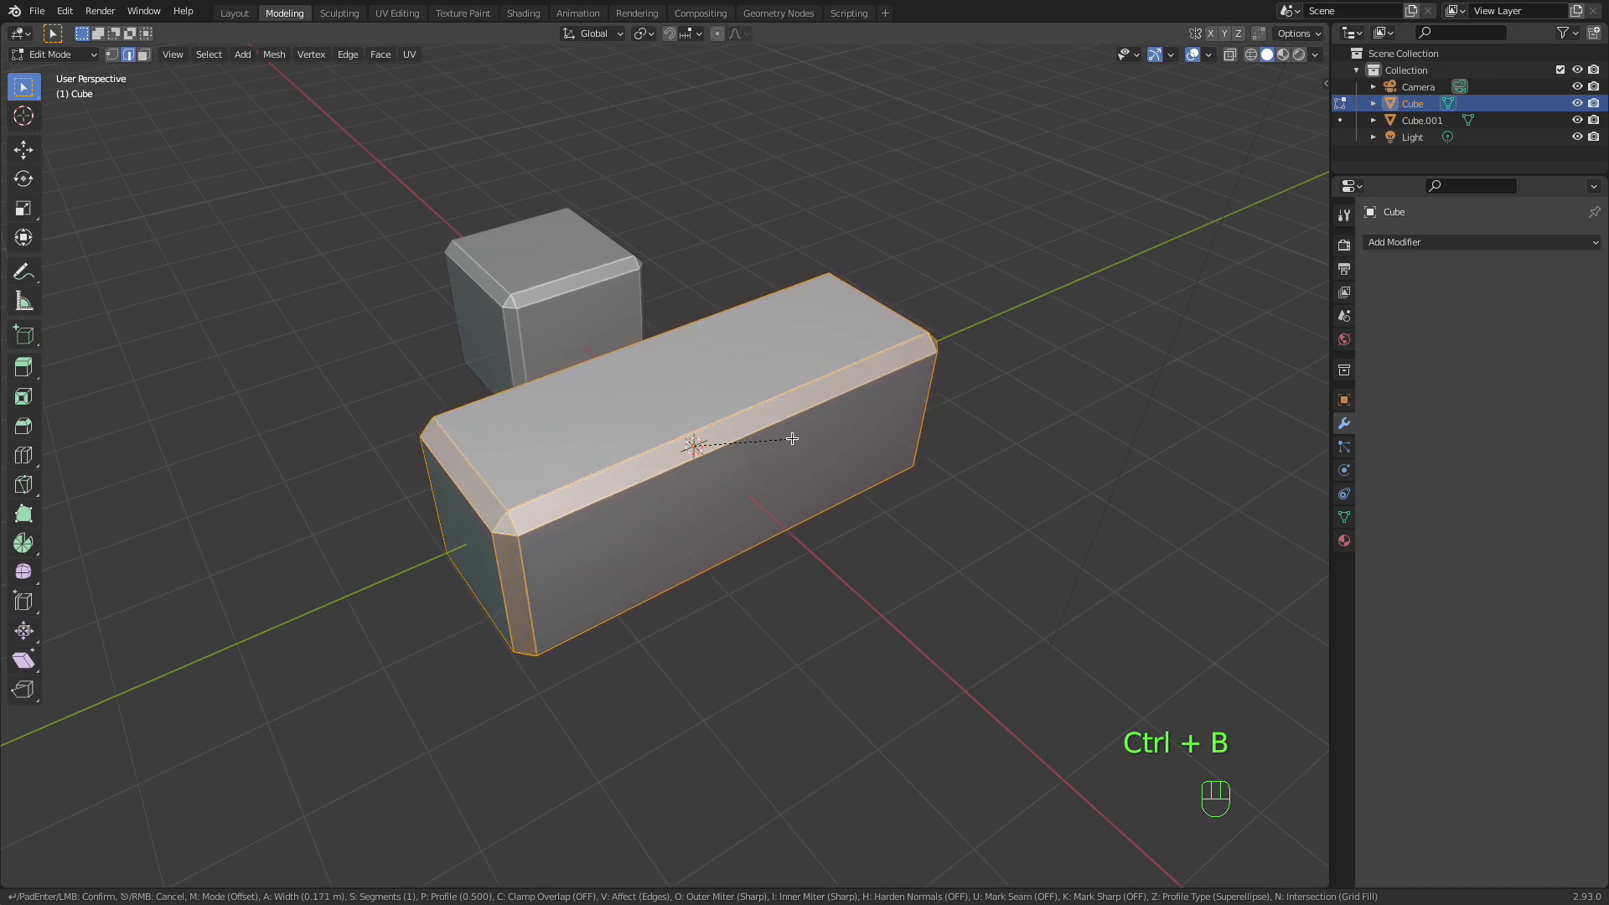
left_click(783, 431)
middle_click_drag(693, 439, 604, 385)
scroll(732, 476, "up", 2)
scroll(729, 470, "down", 5)
key("Tab")
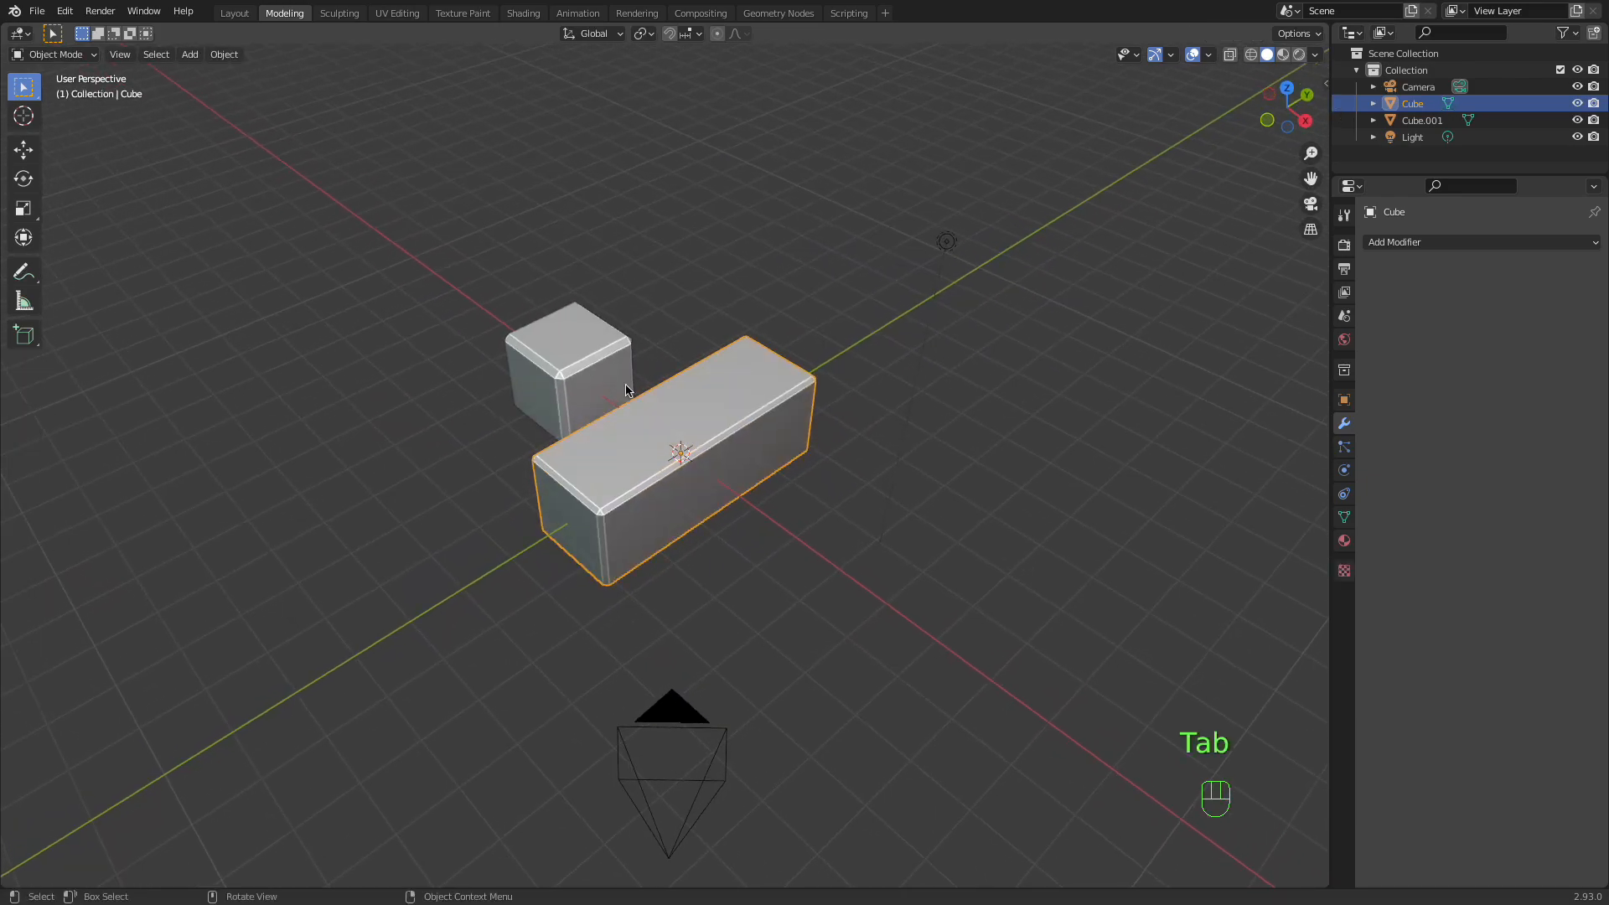
Move both beveled objects together away from the world origin to clear space for a new object, and deselect them.
left_click(605, 350, "shift")
key("g")
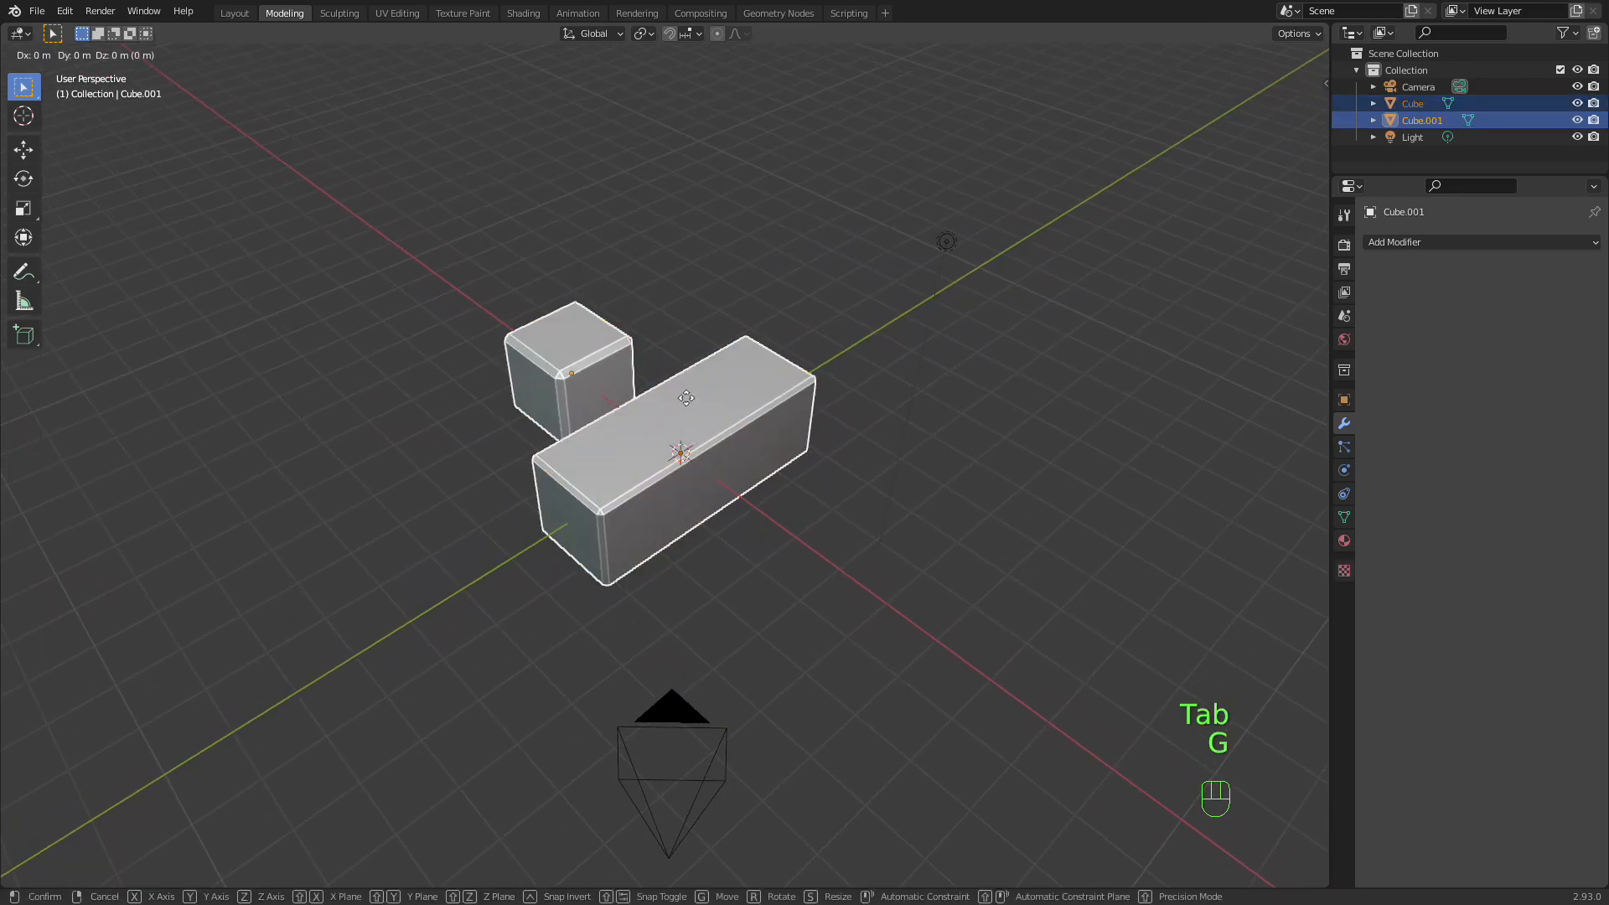
left_click(572, 339)
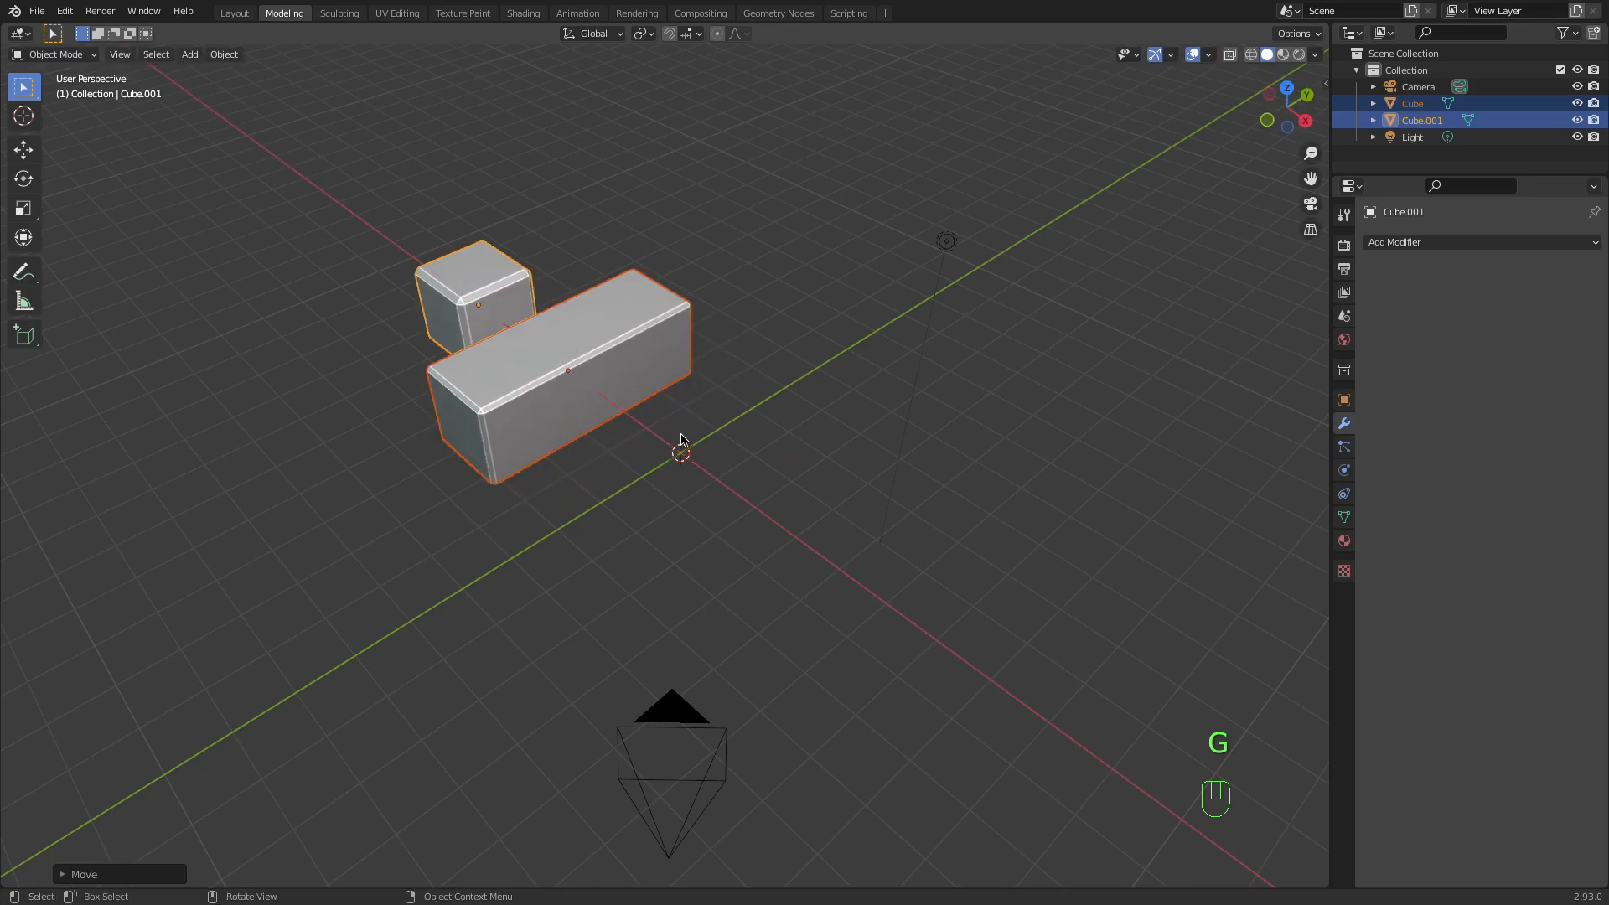
key("g")
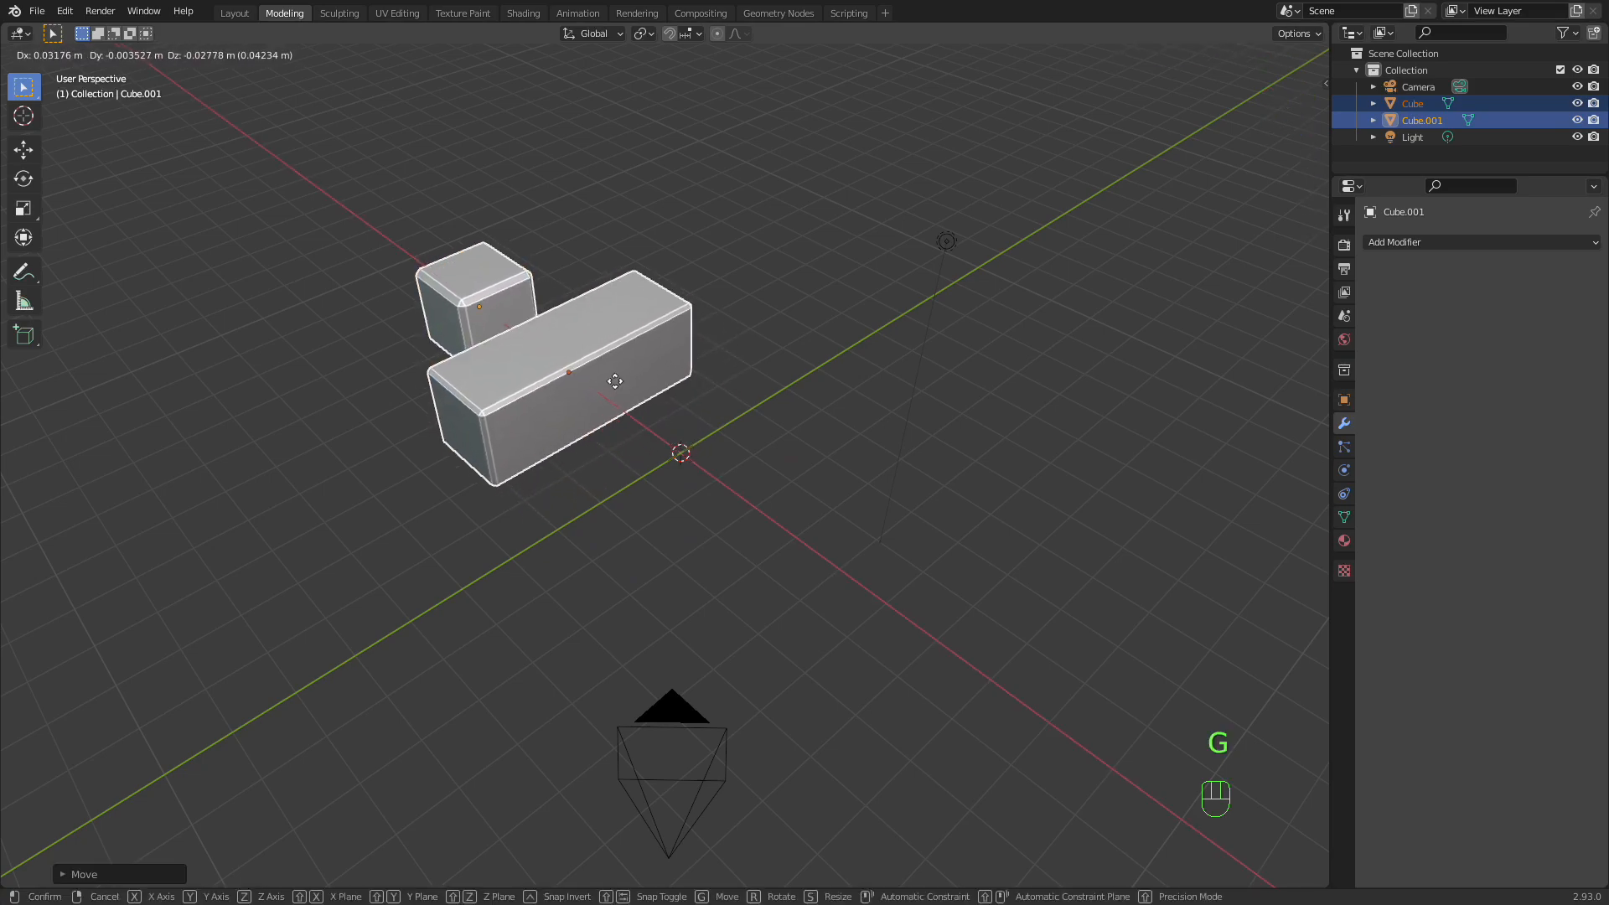
left_click(589, 369)
left_click(737, 469)
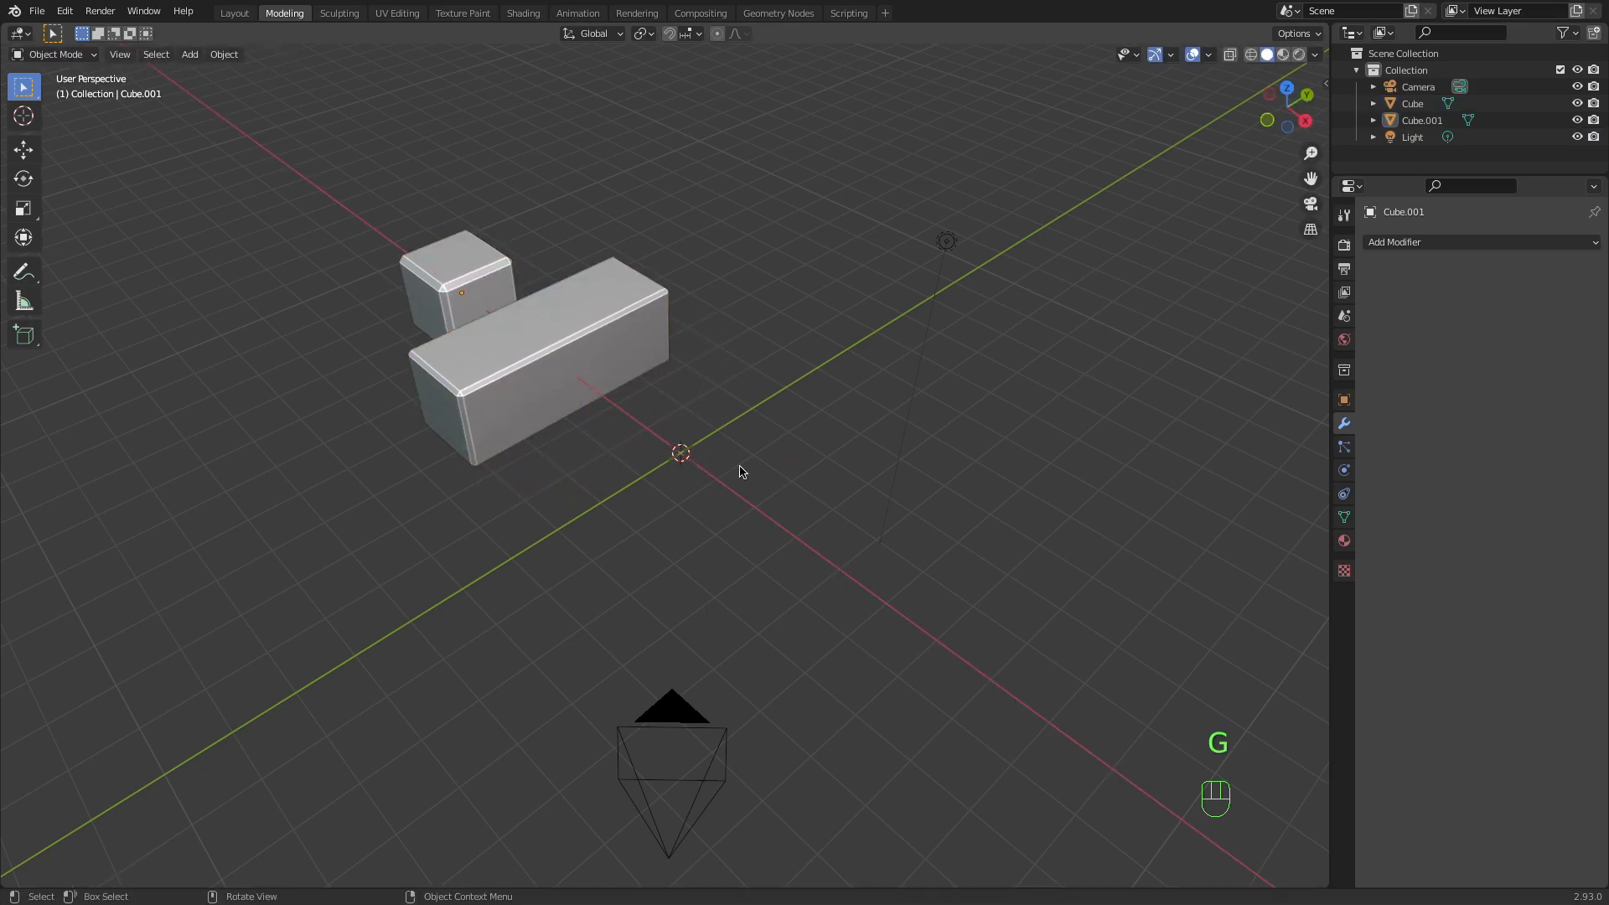
Add a new cube at the origin and stretch it along the global Y axis by a factor of about 2.8.
key("shift+a")
mouse_move(732, 456)
left_click(796, 472)
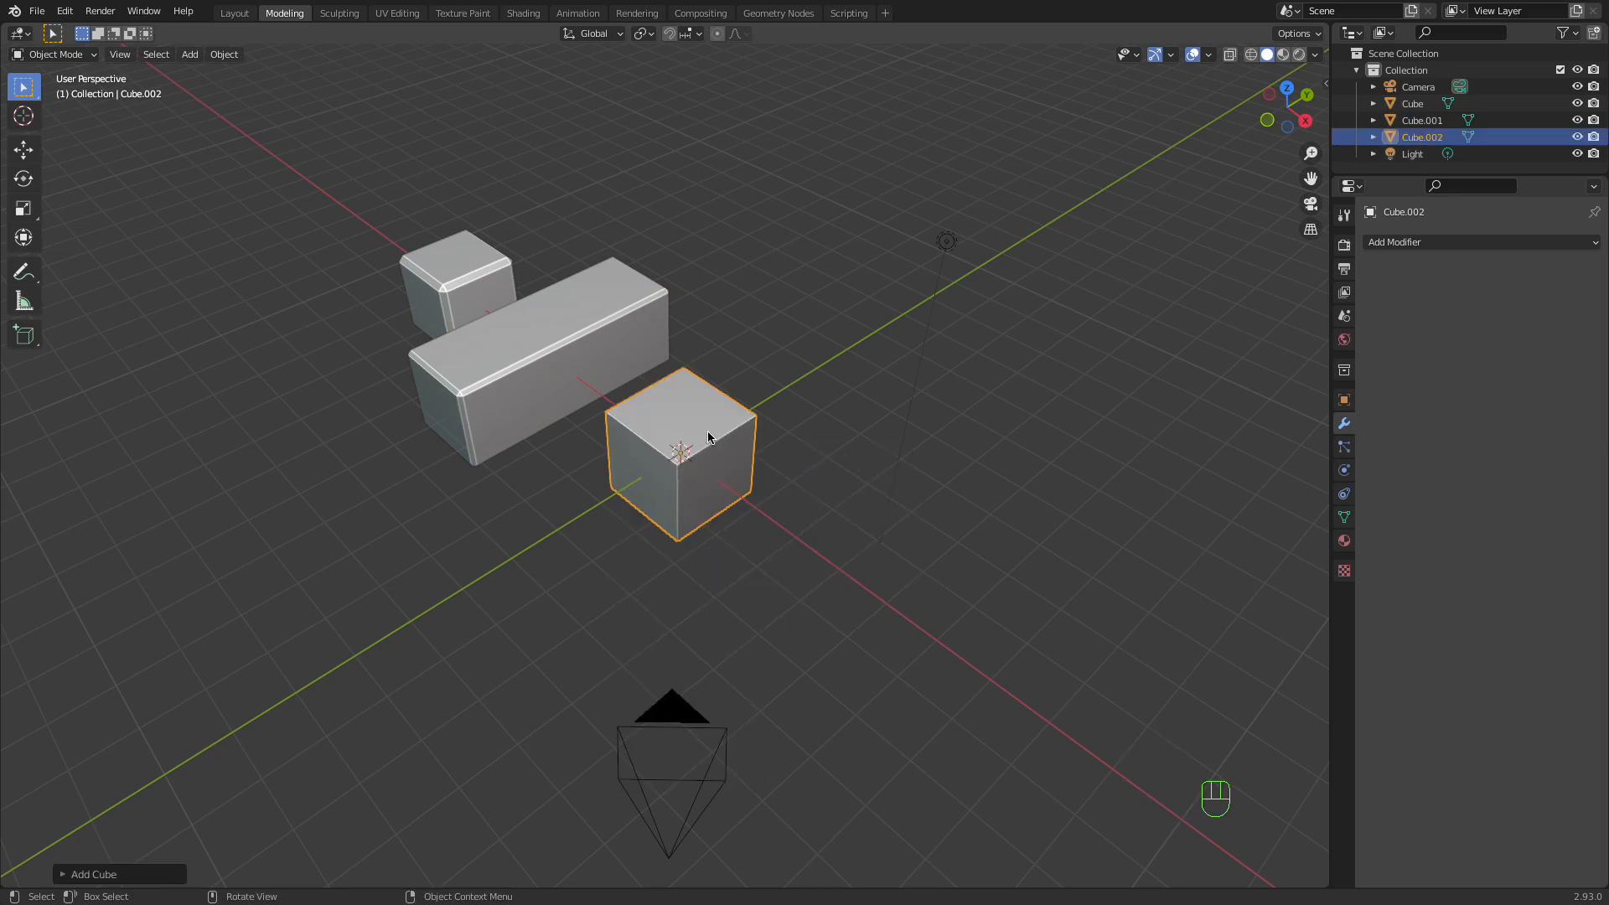
scroll(728, 447, "up", 3)
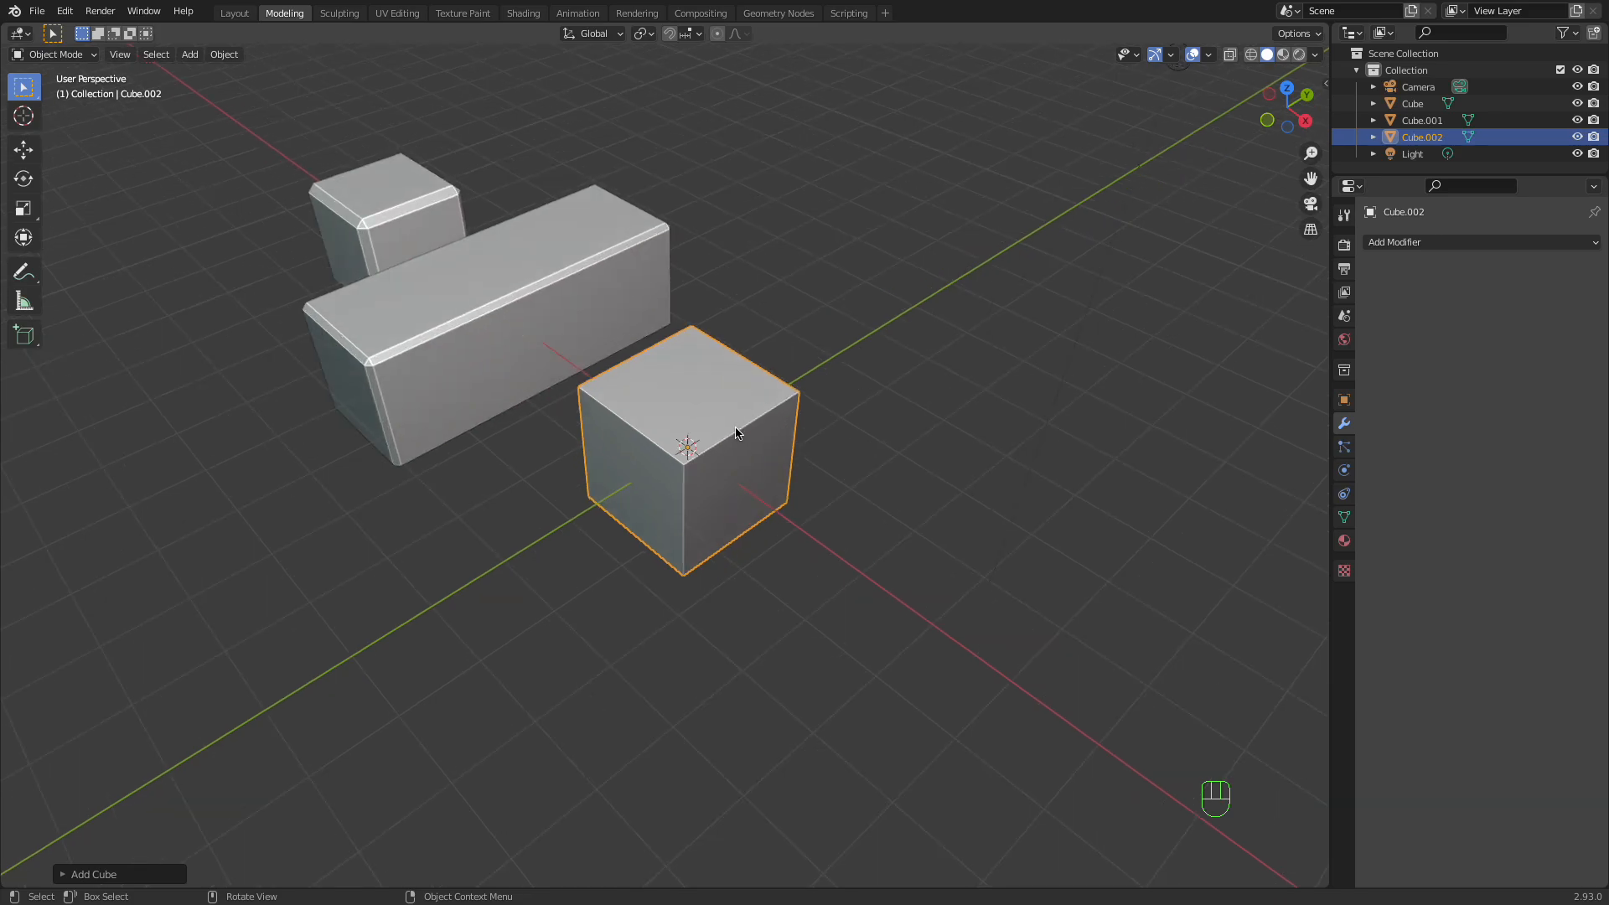
key("s")
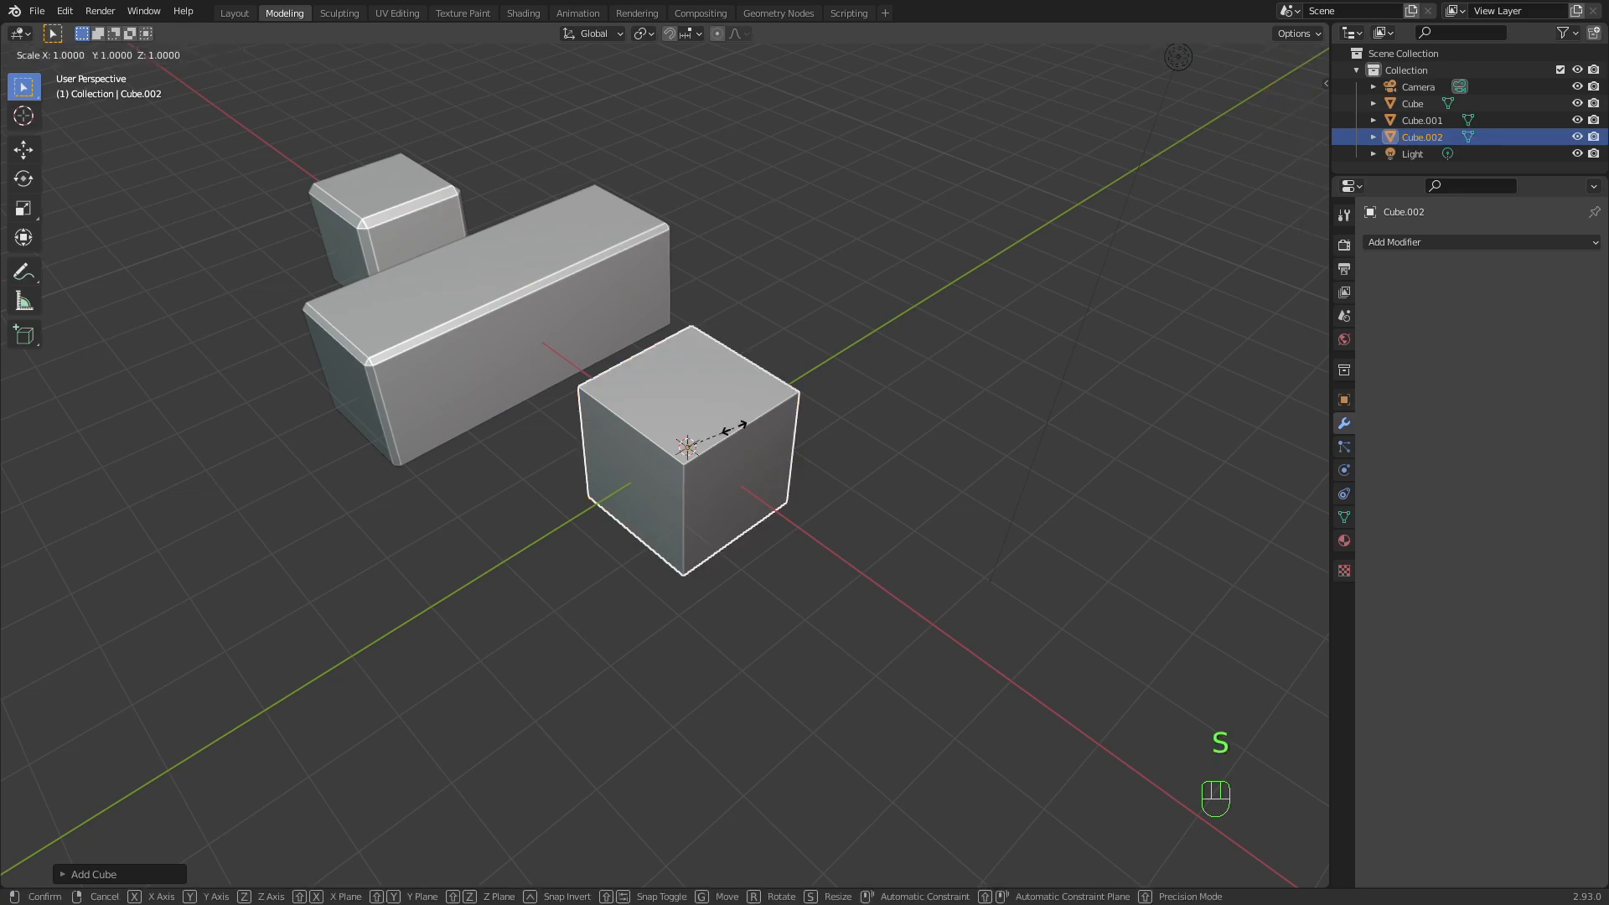
key("y")
left_click(826, 406)
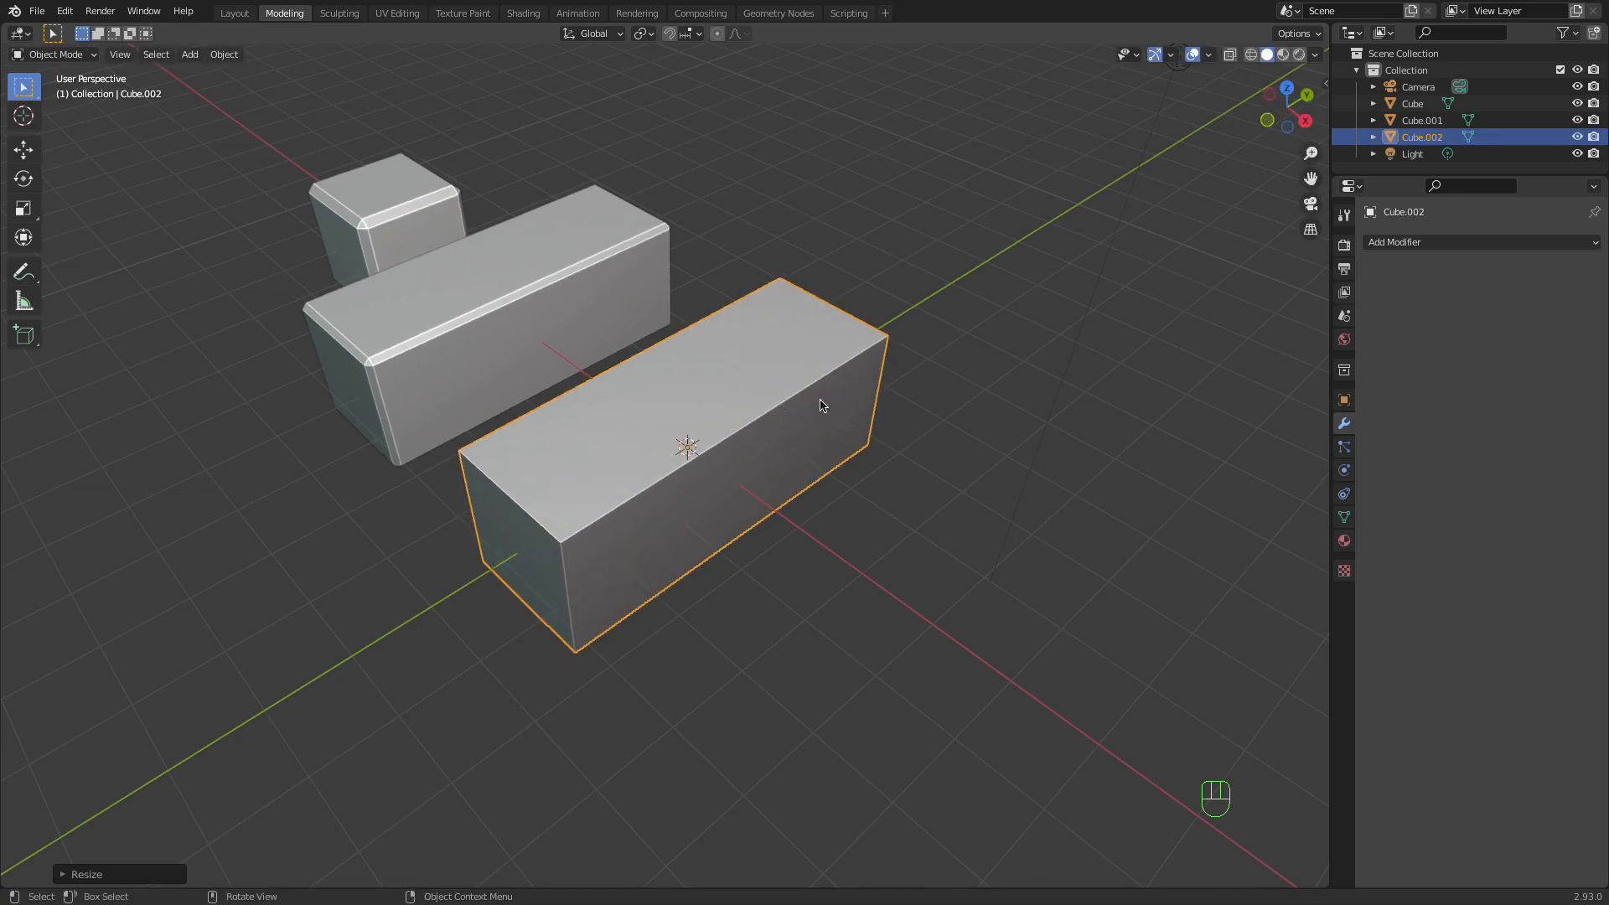
Check the new stretched box's scale values and add a Bevel modifier to it.
left_click(1344, 399)
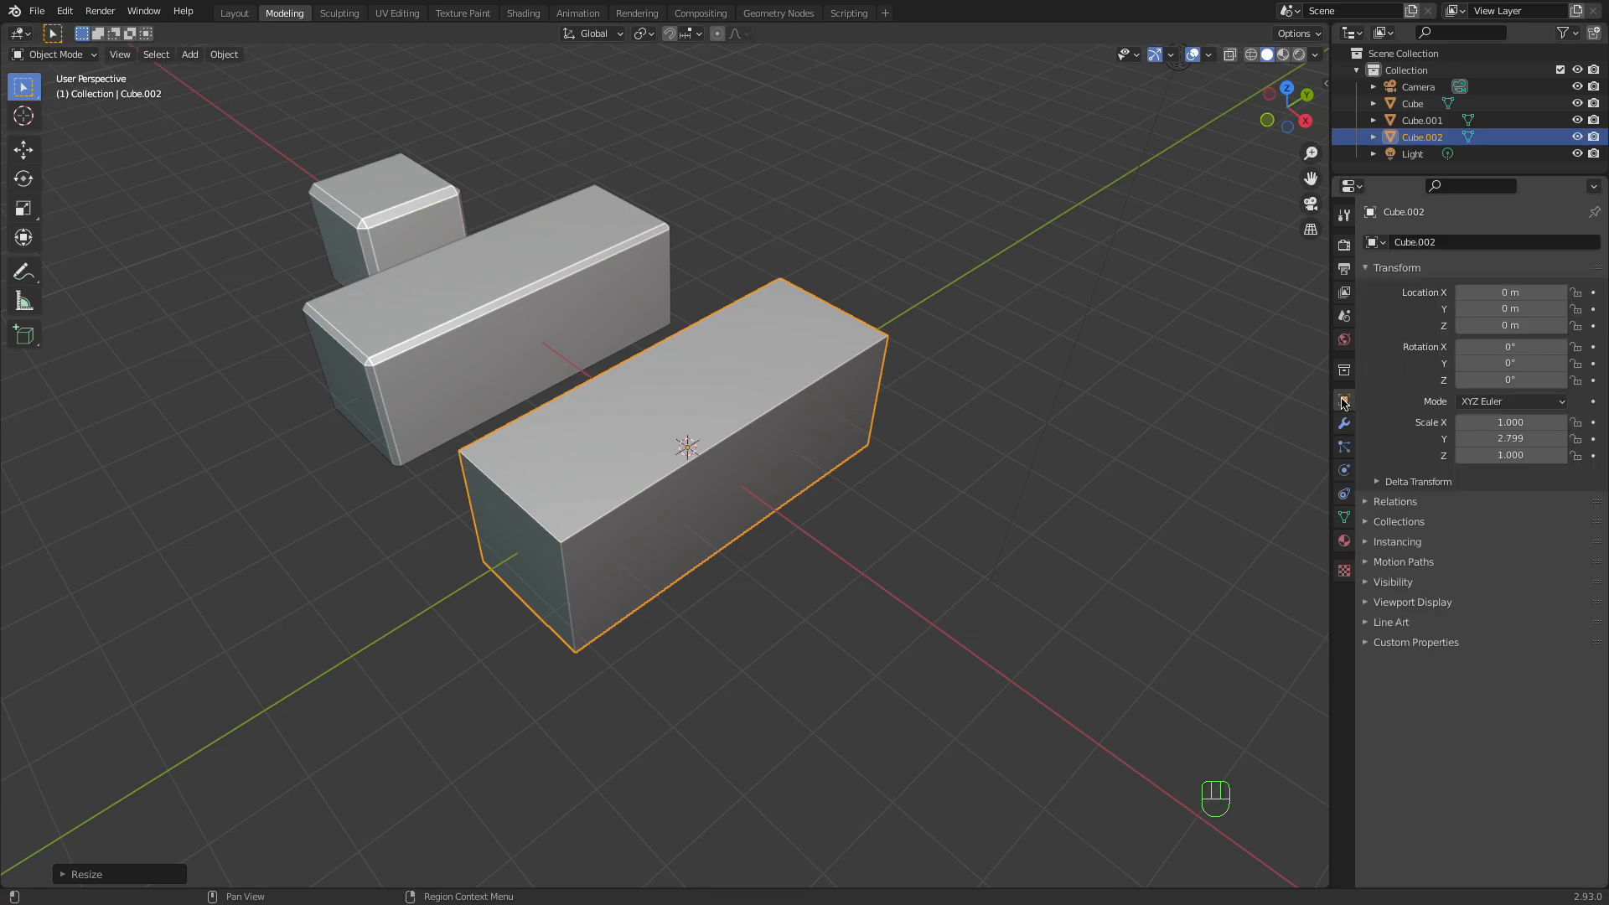
left_click(1344, 423)
left_click(1425, 242)
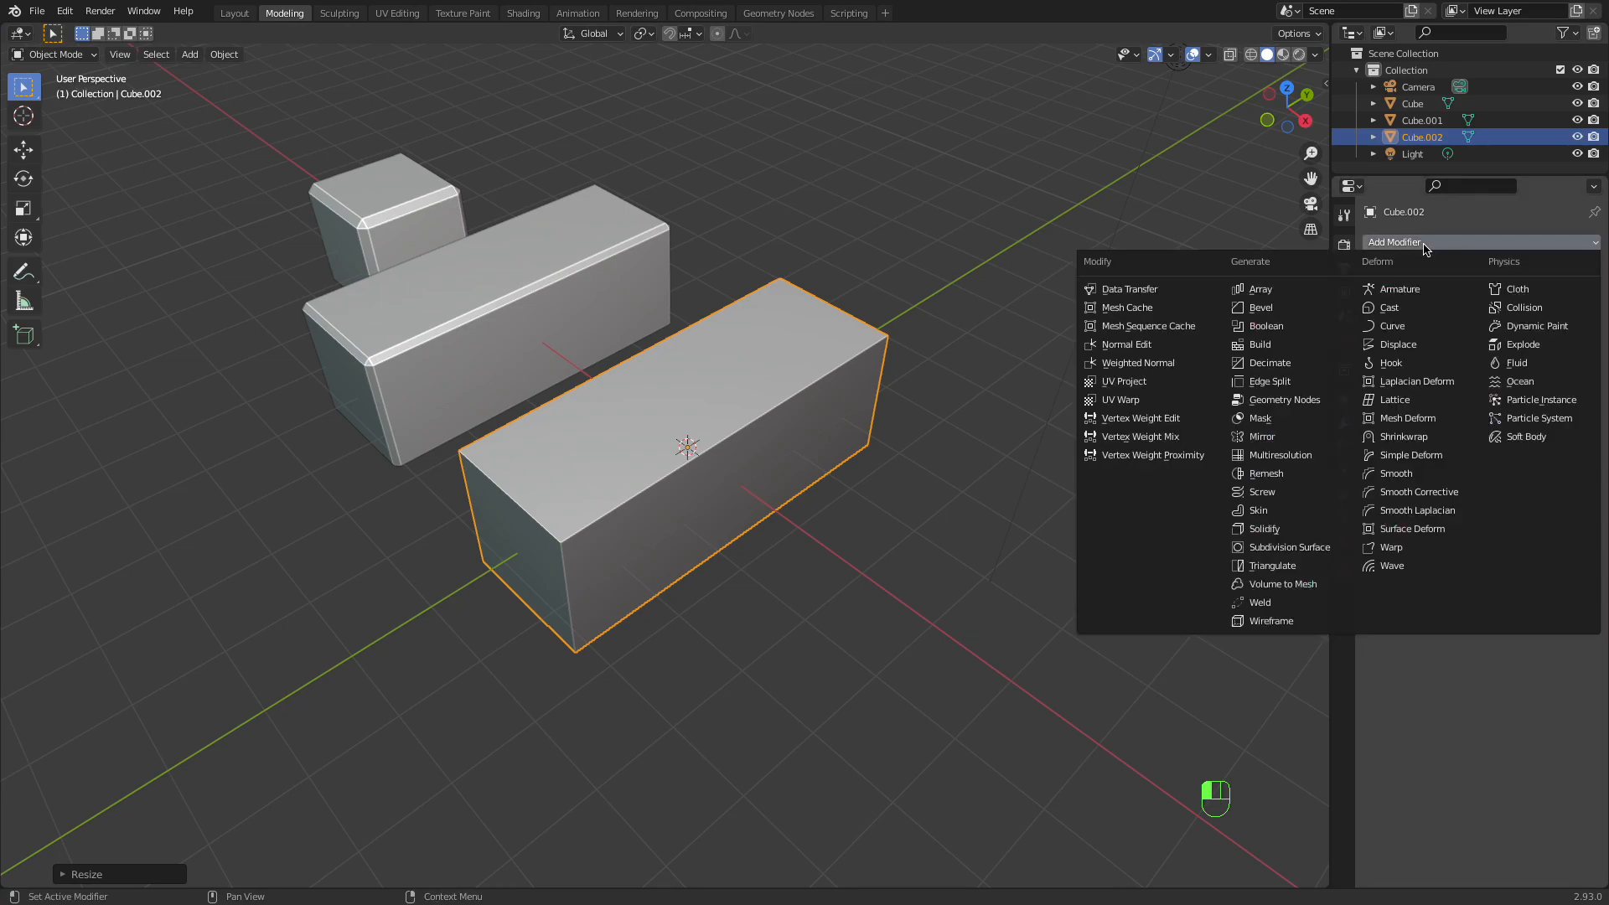
left_click(1286, 309)
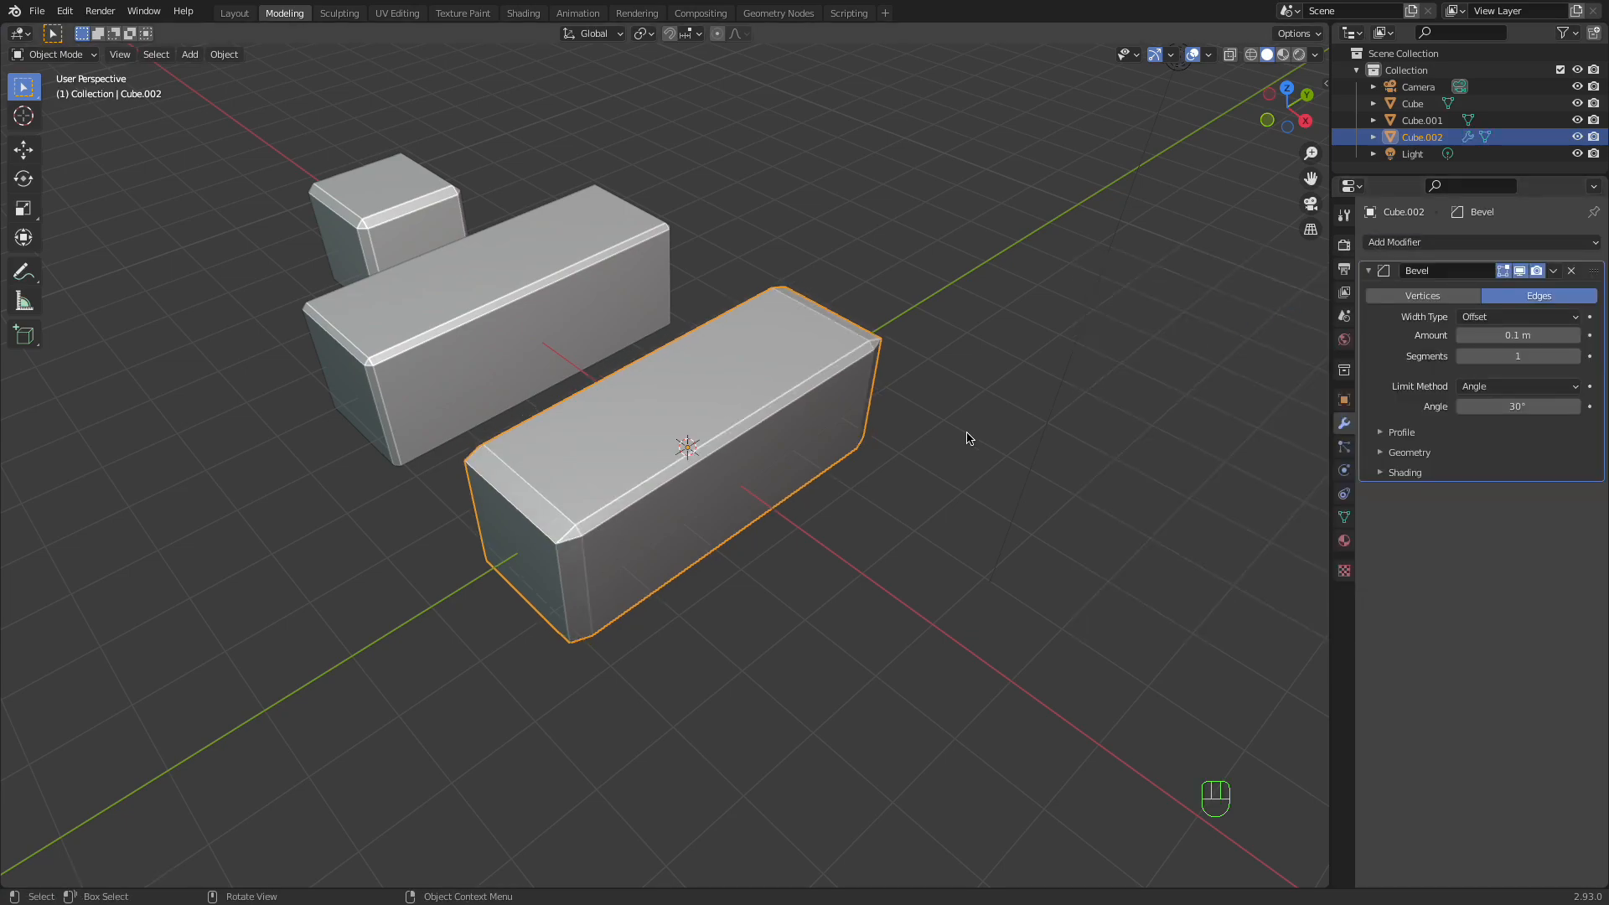
middle_click_drag(905, 442, 755, 379)
scroll(756, 373, "up", 3)
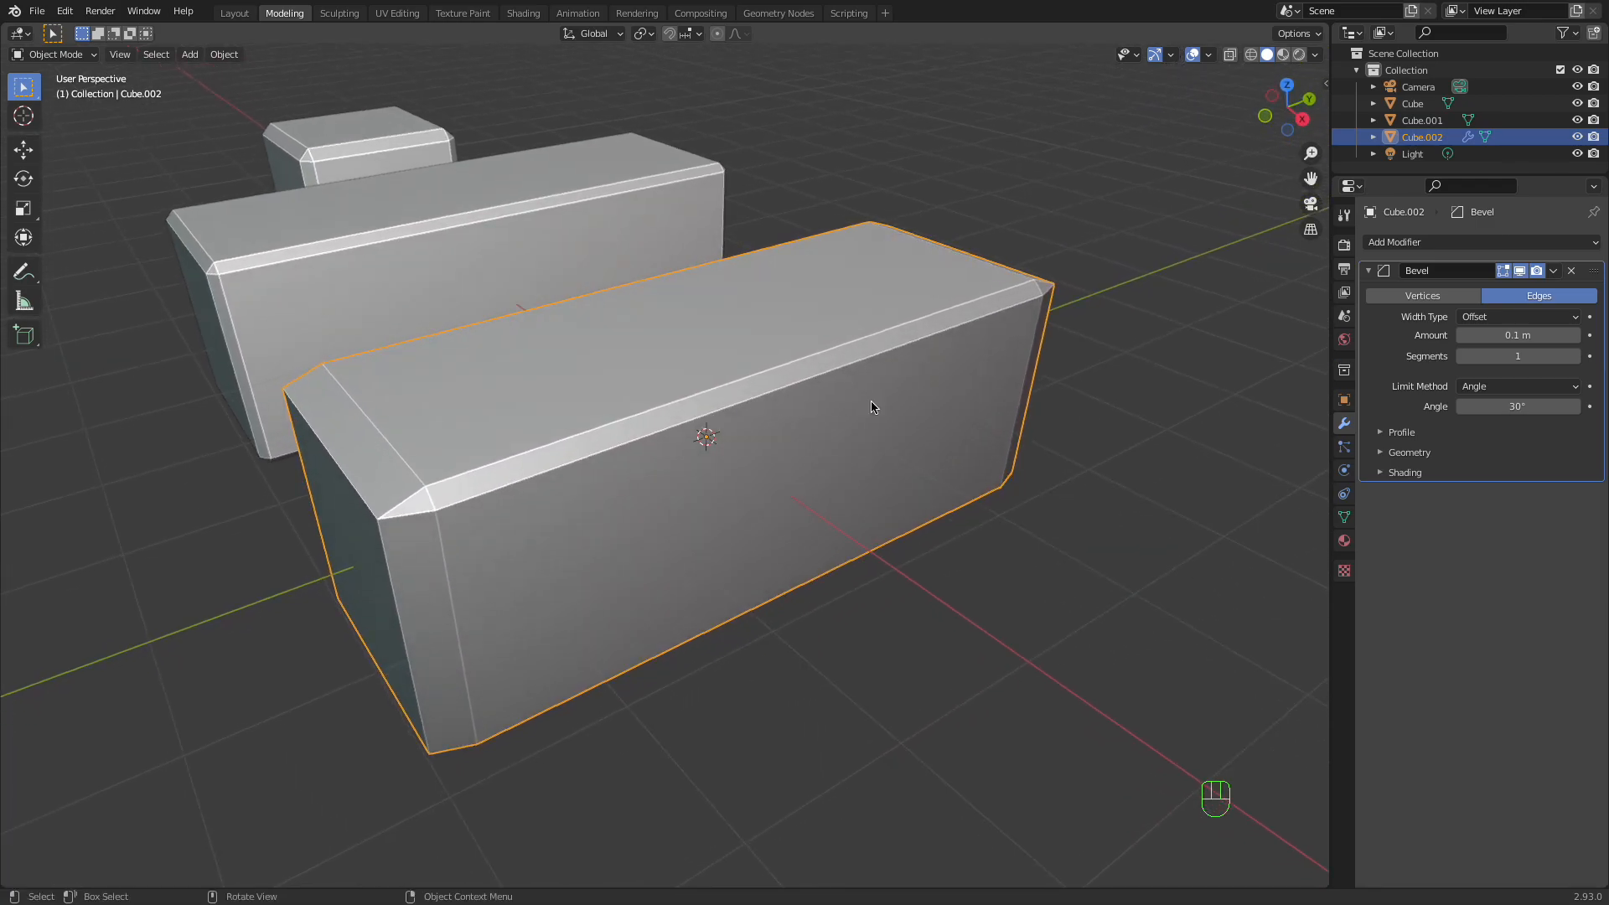
Set the Bevel modifier's segments to 40 and inspect the rounding along the box's edges.
left_click_drag(1496, 355, 1567, 355)
left_click(1500, 357)
type("40")
key("Return")
mouse_move(689, 465)
middle_mouse_down()
mouse_move(718, 445)
mouse_move(696, 430)
mouse_move(682, 470)
mouse_move(751, 474)
mouse_move(697, 465)
middle_mouse_up()
middle_click_drag(481, 471, 598, 448)
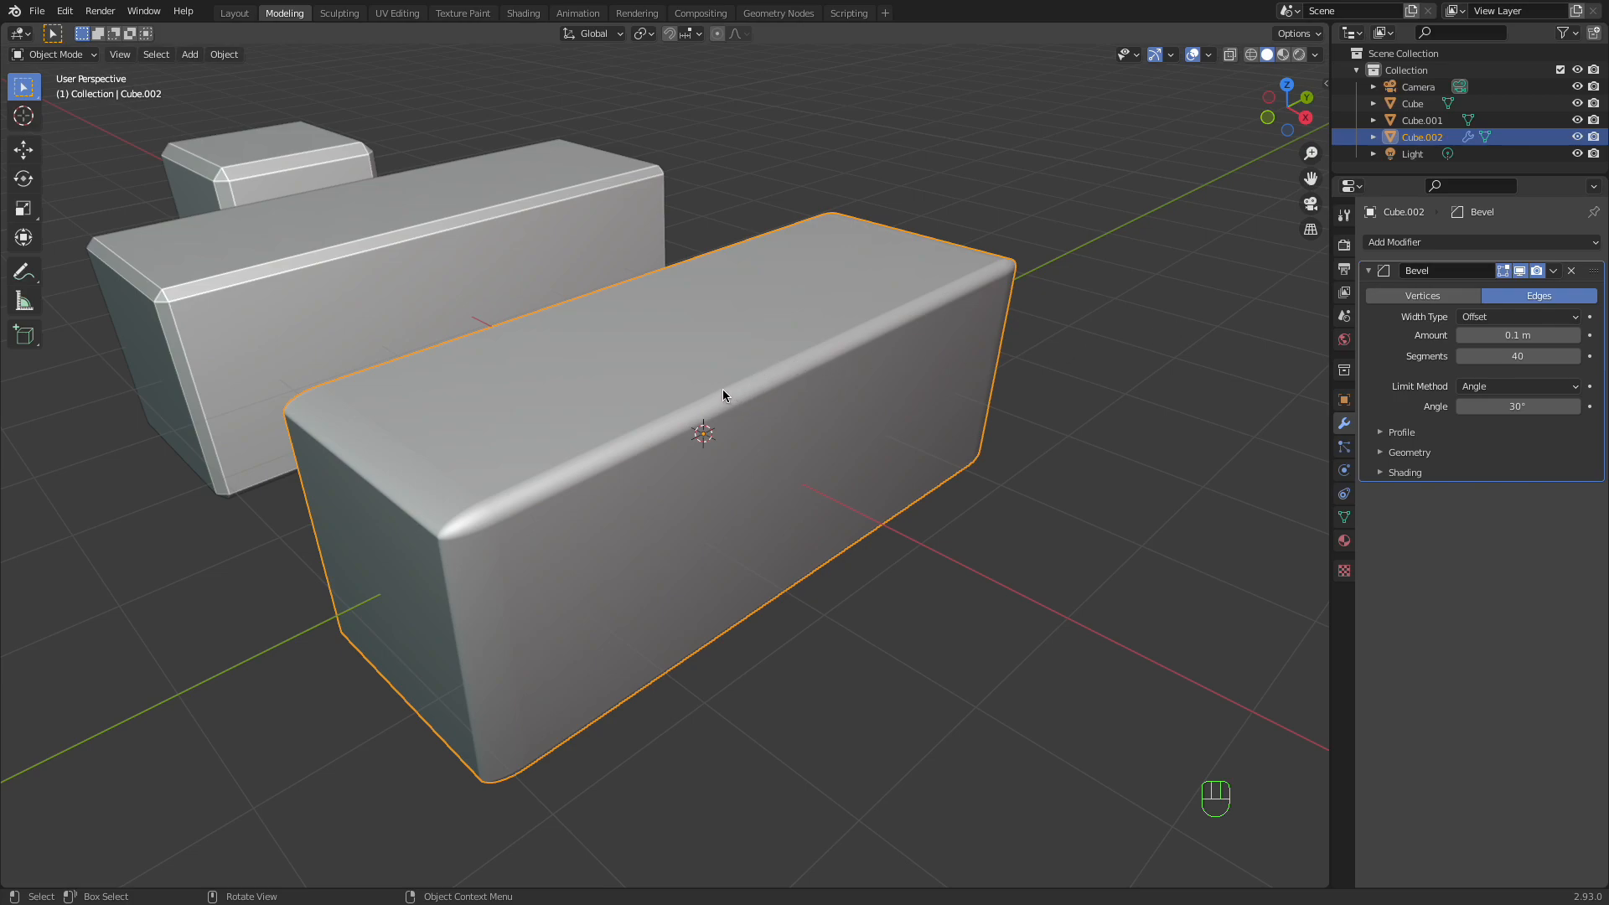
Apply all transforms to the stretched box and inspect its rounded corners.
key("ctrl+a")
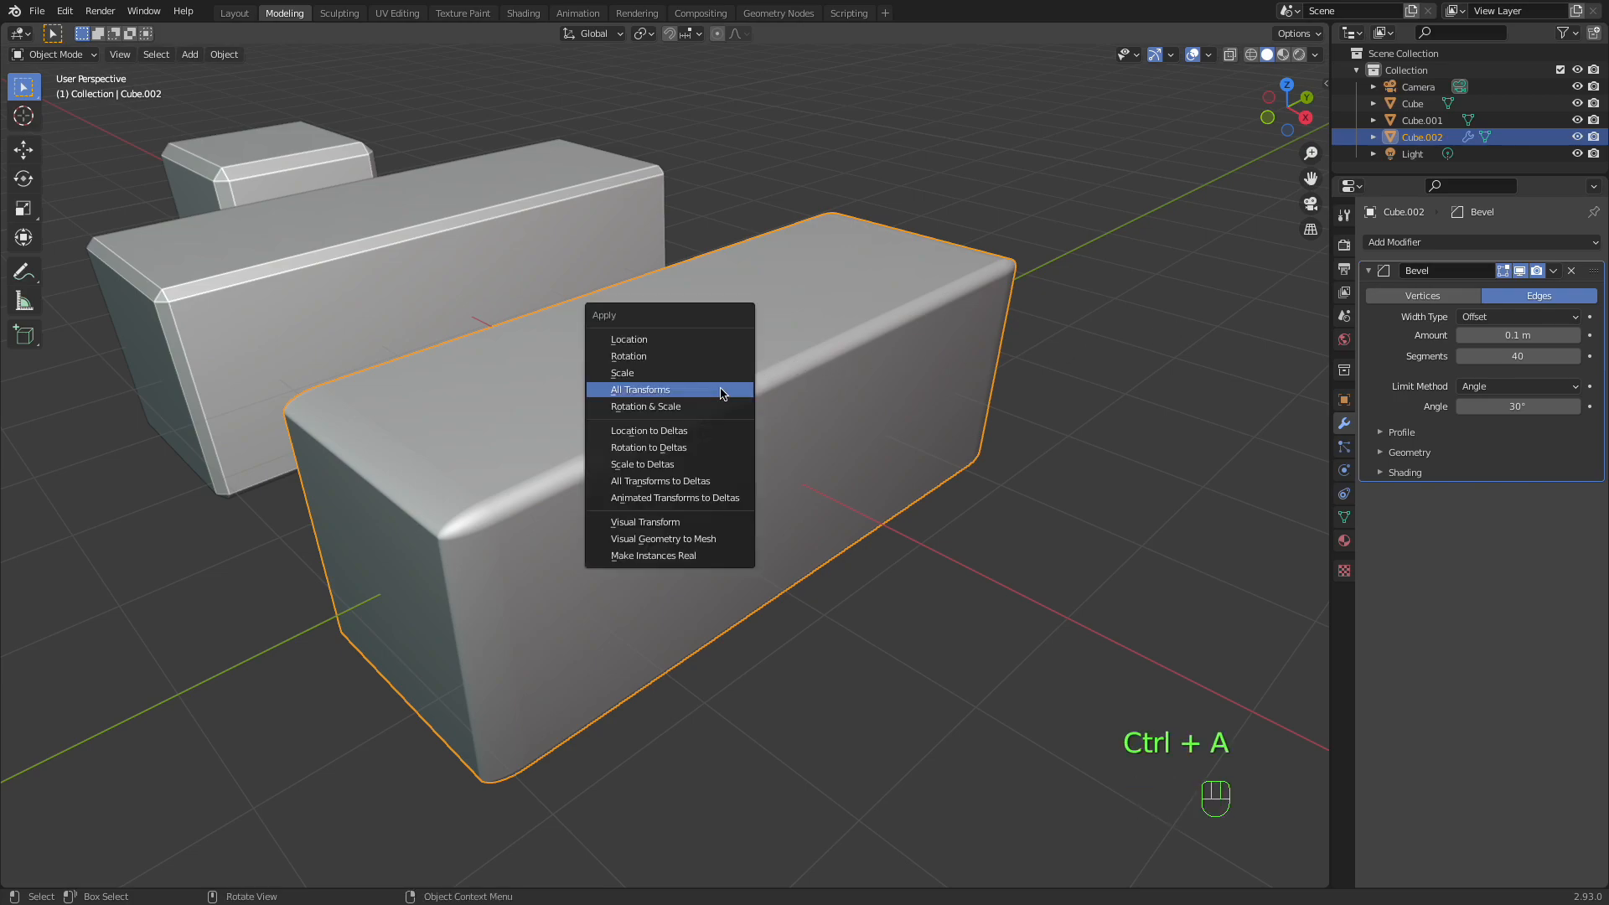
left_click(719, 389)
middle_click_drag(605, 523, 577, 495)
scroll(636, 520, "up", 1)
scroll(637, 520, "down", 2)
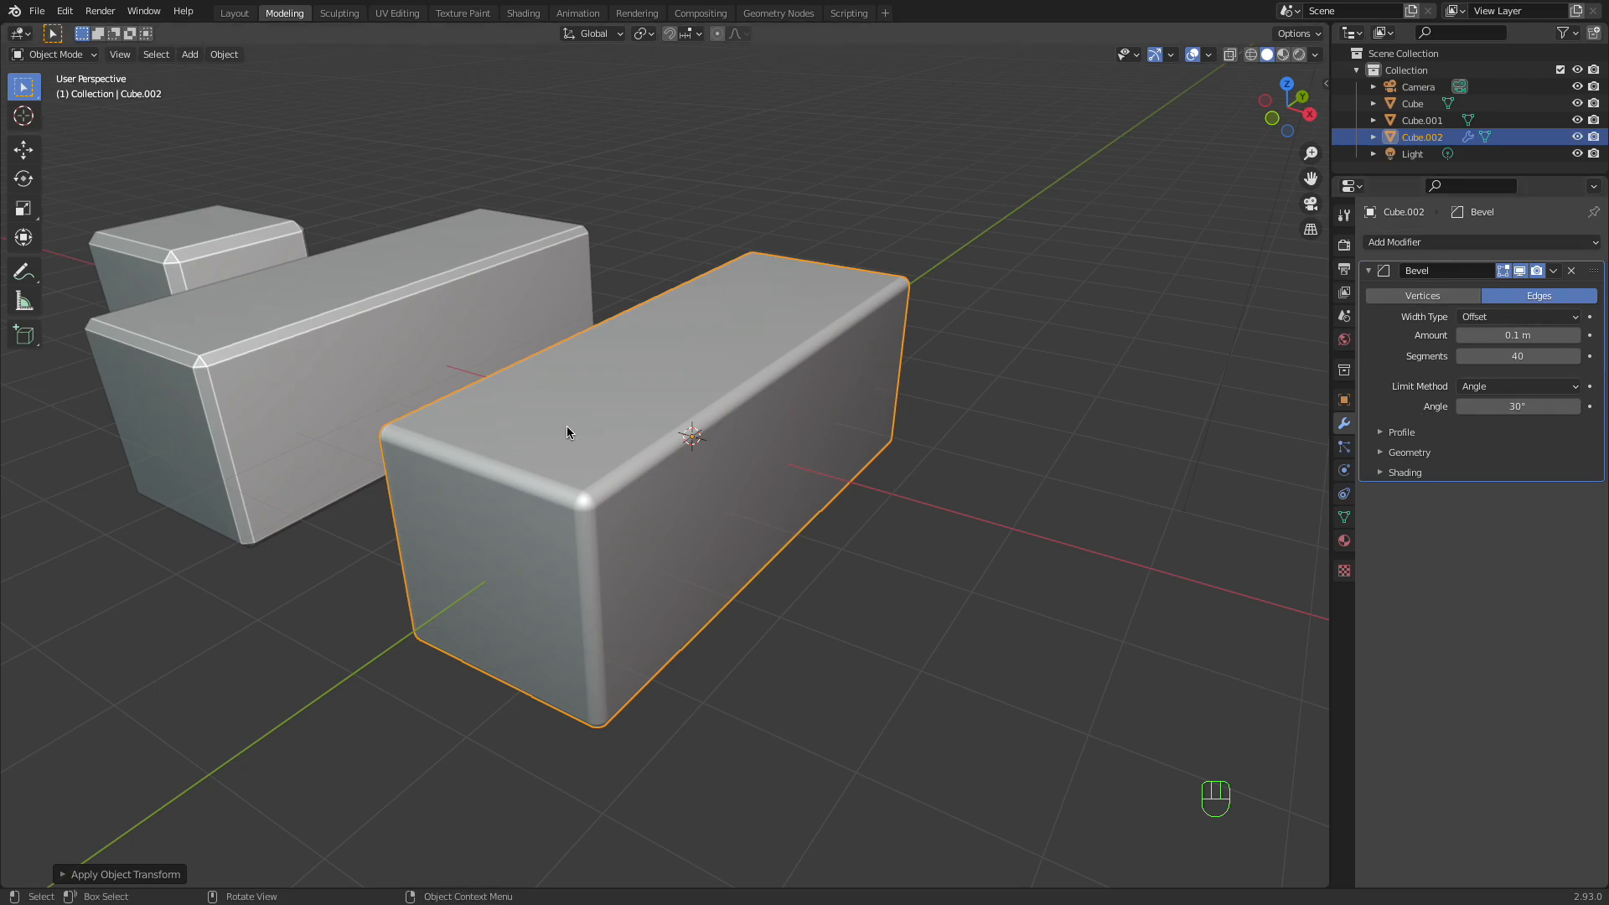
Enter Edit Mode on the box and select the four edges around its underside.
key("Tab")
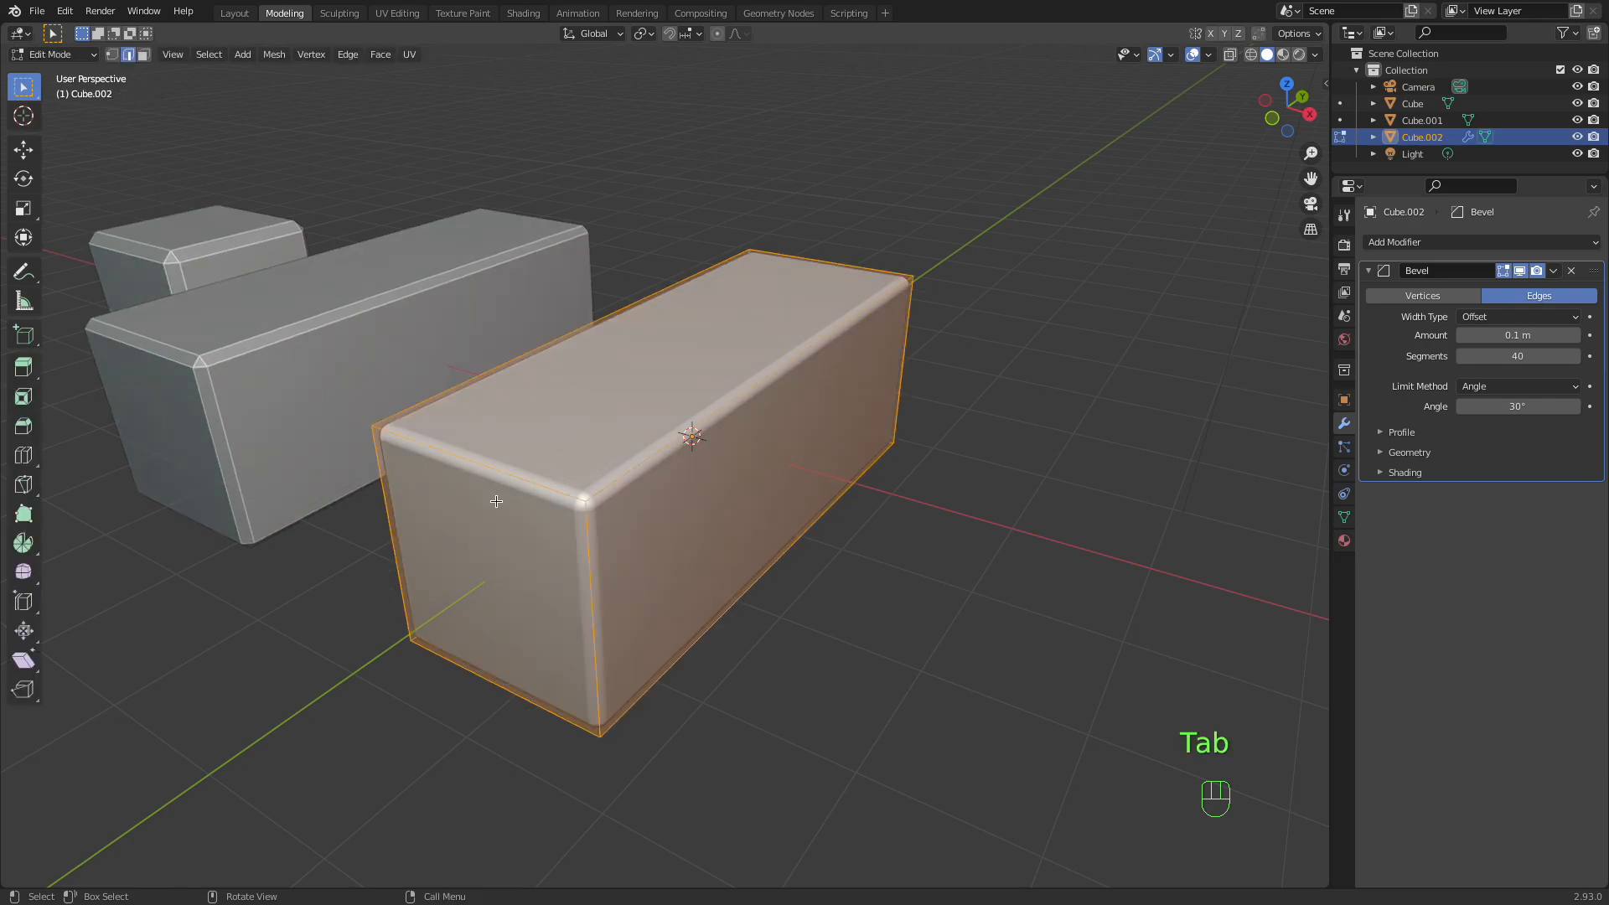
middle_click_drag(643, 593, 767, 454)
left_click(767, 454)
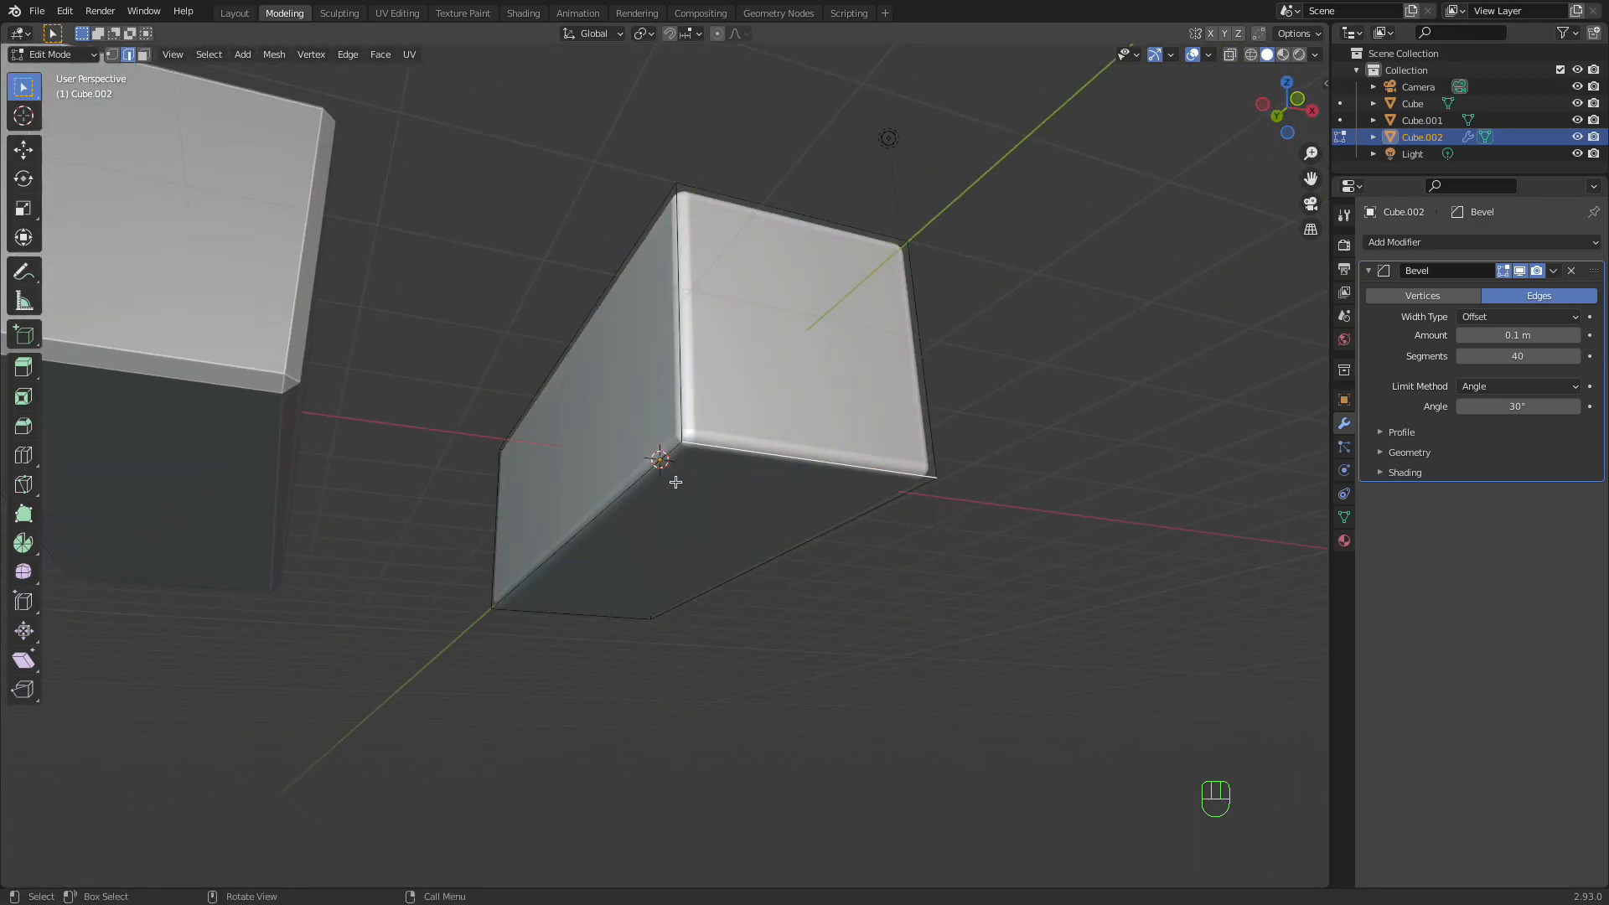
left_click(631, 486, "shift")
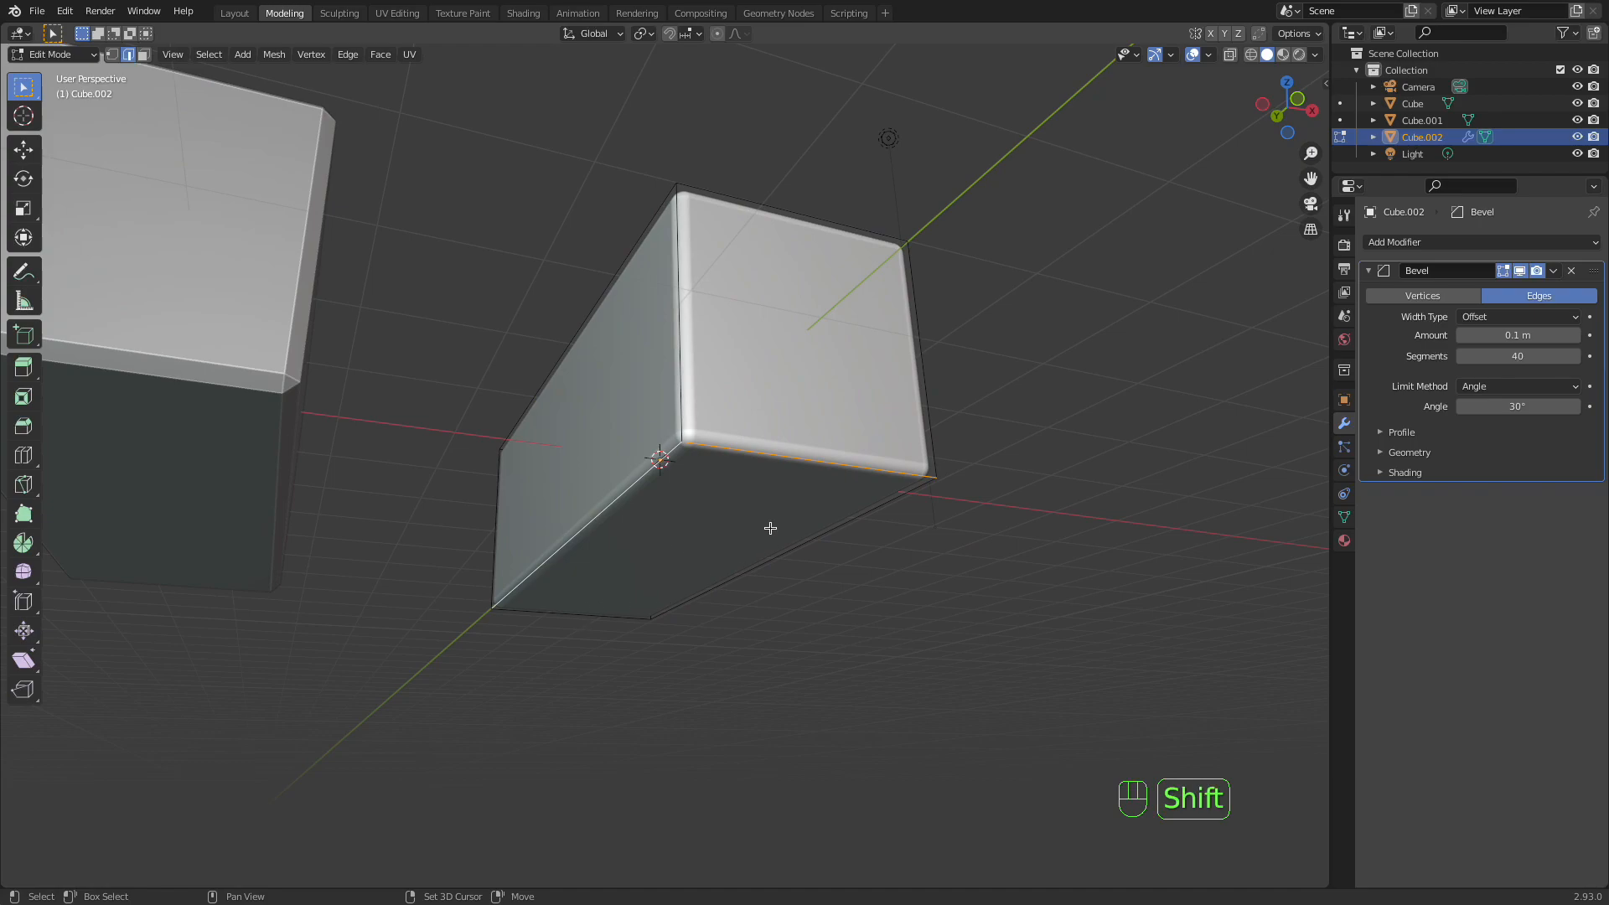
left_click(751, 568, "shift")
left_click(581, 618, "shift")
middle_click_drag(793, 511, 863, 594)
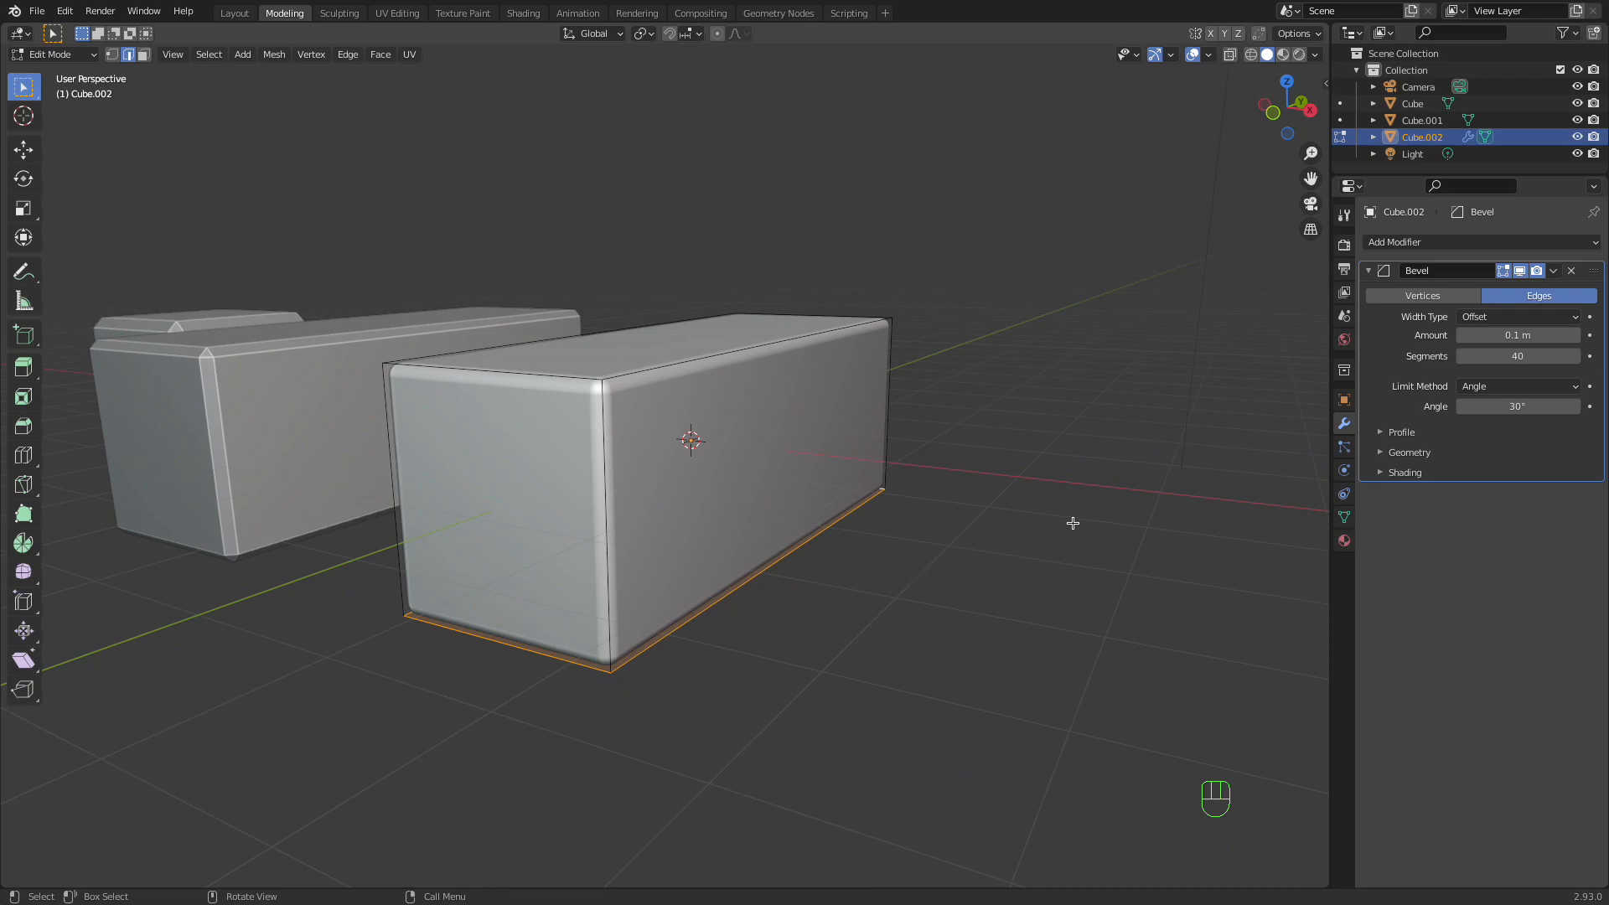
Create a vertex group named Toto and assign the selected bottom edges to it.
left_click(1344, 518)
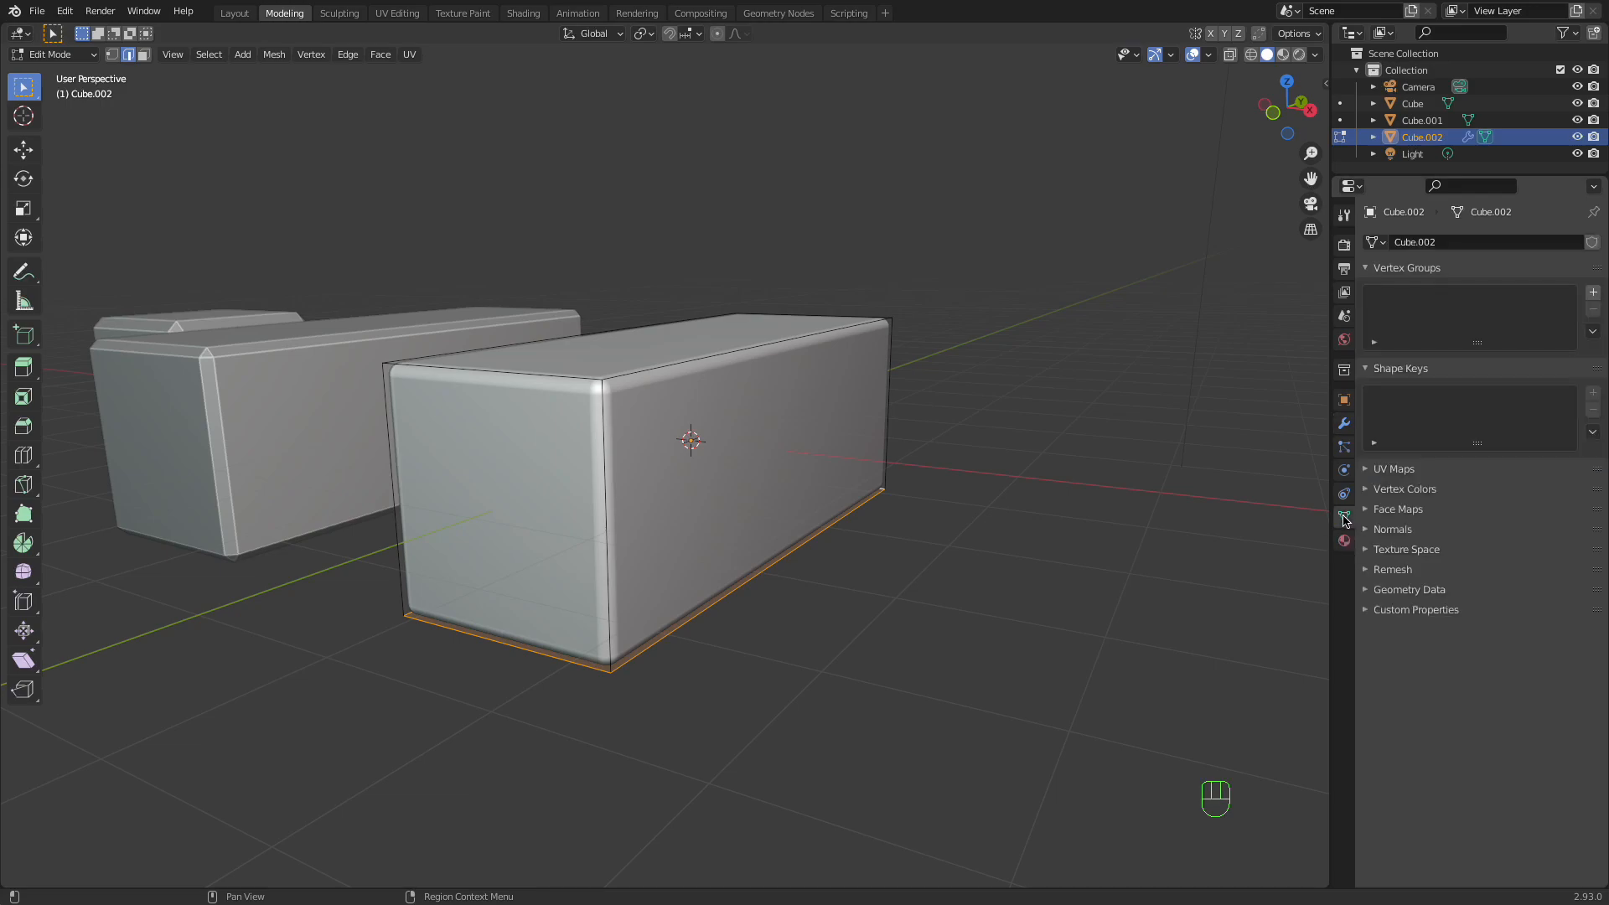
left_click(1593, 292)
double_click(1410, 302)
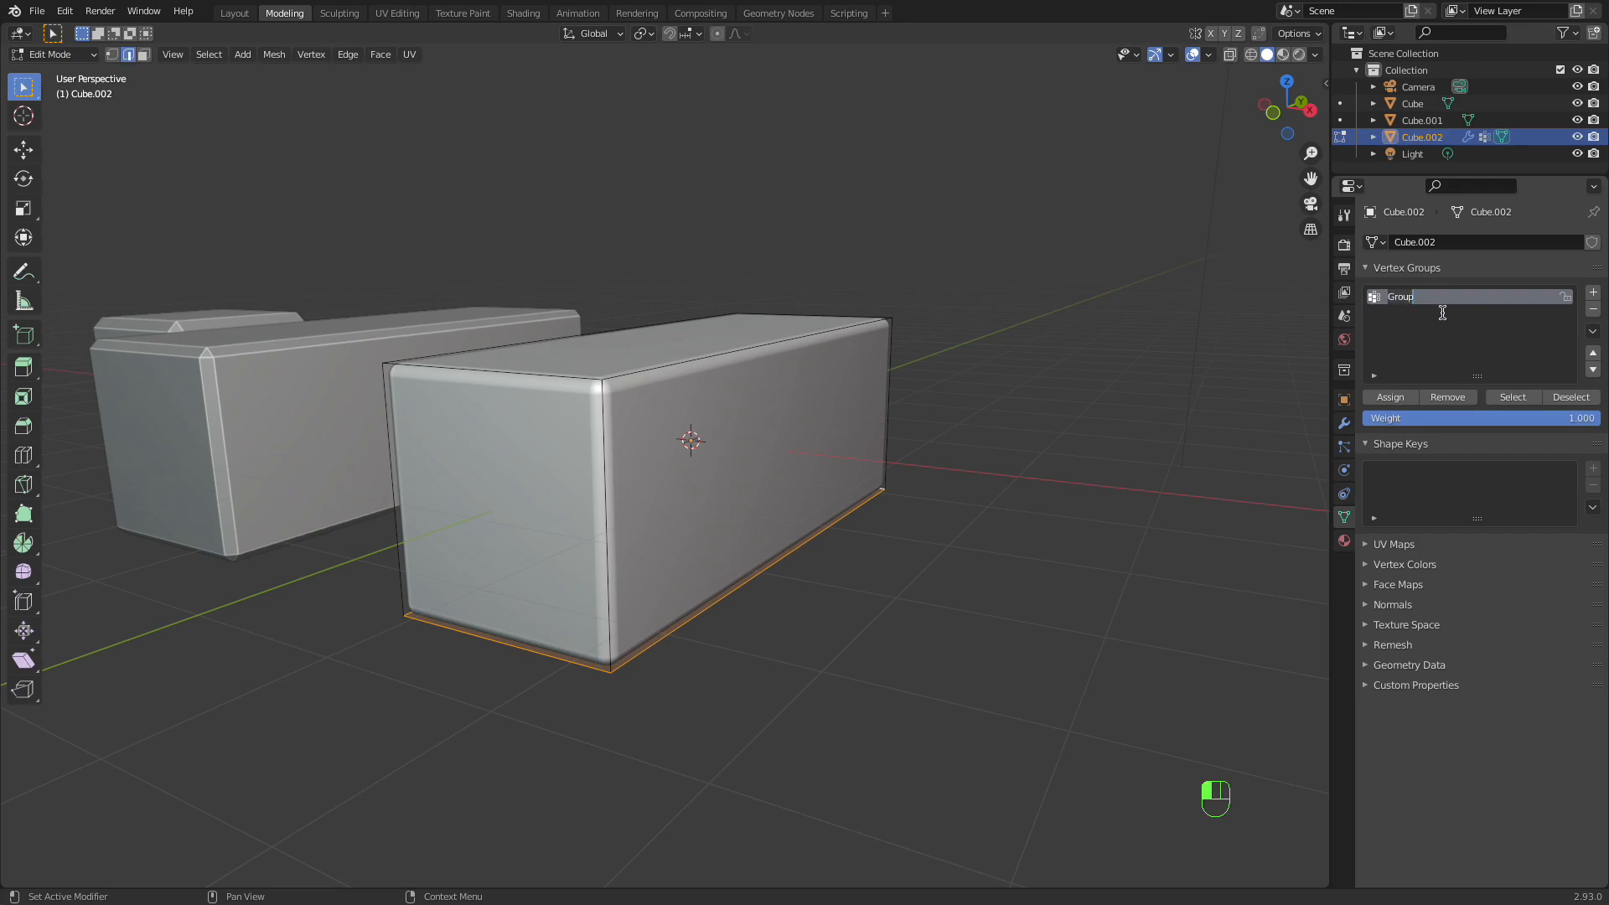
type("Toto")
left_click(1392, 397)
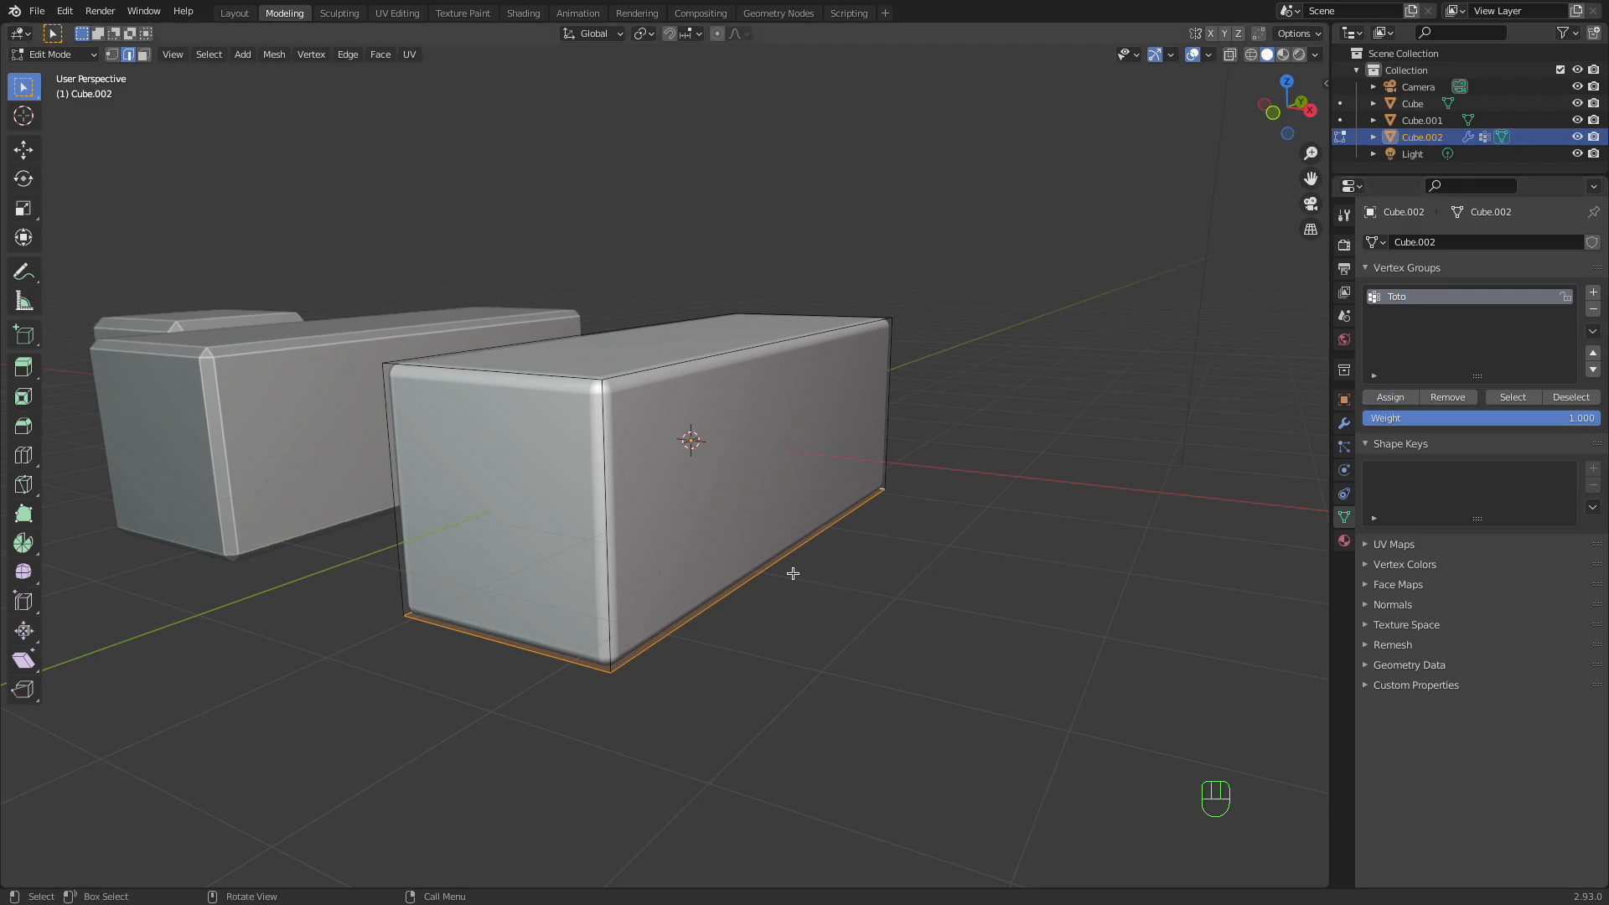
middle_click_drag(793, 573, 611, 478)
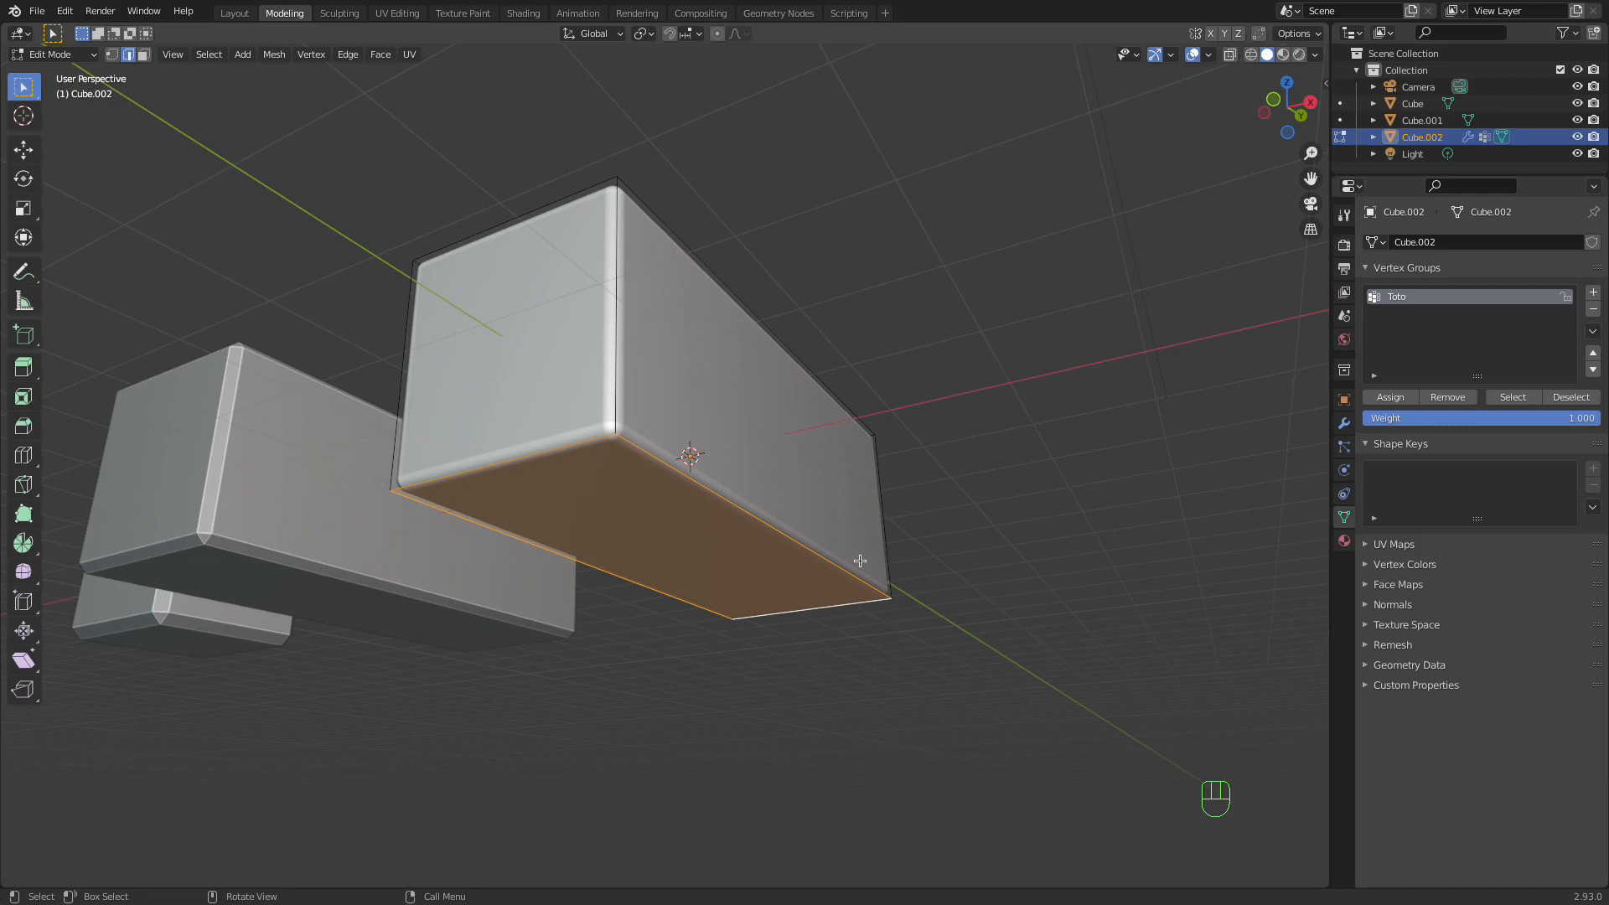
middle_click_drag(842, 643, 963, 502)
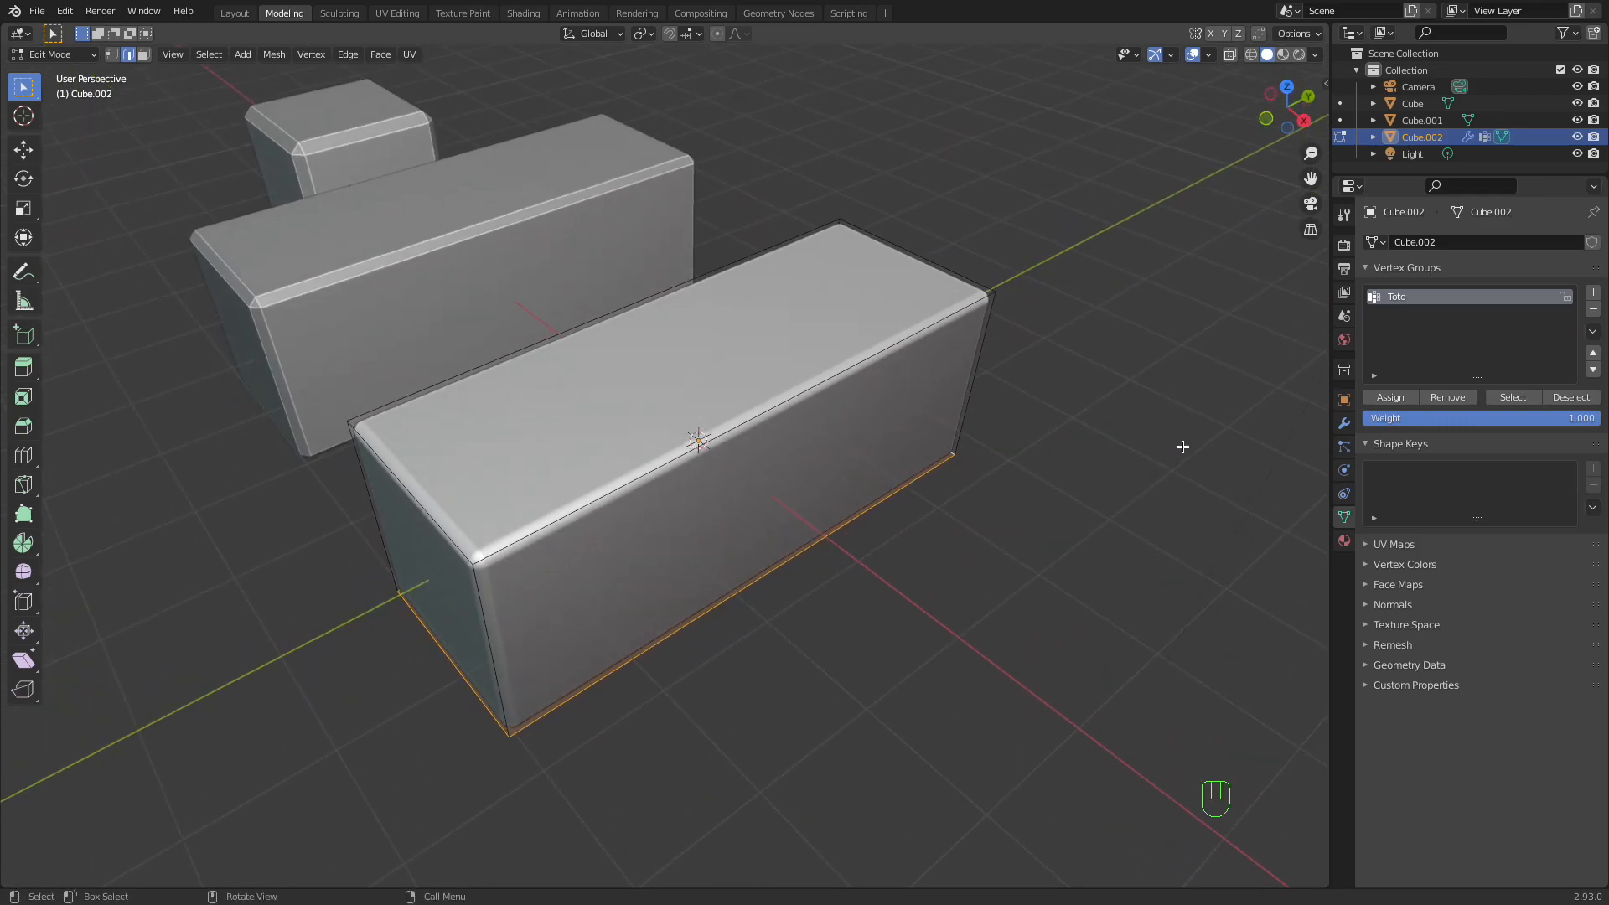
Open the Bevel modifier's profile settings and switch the profile type to Custom.
left_click(1344, 423)
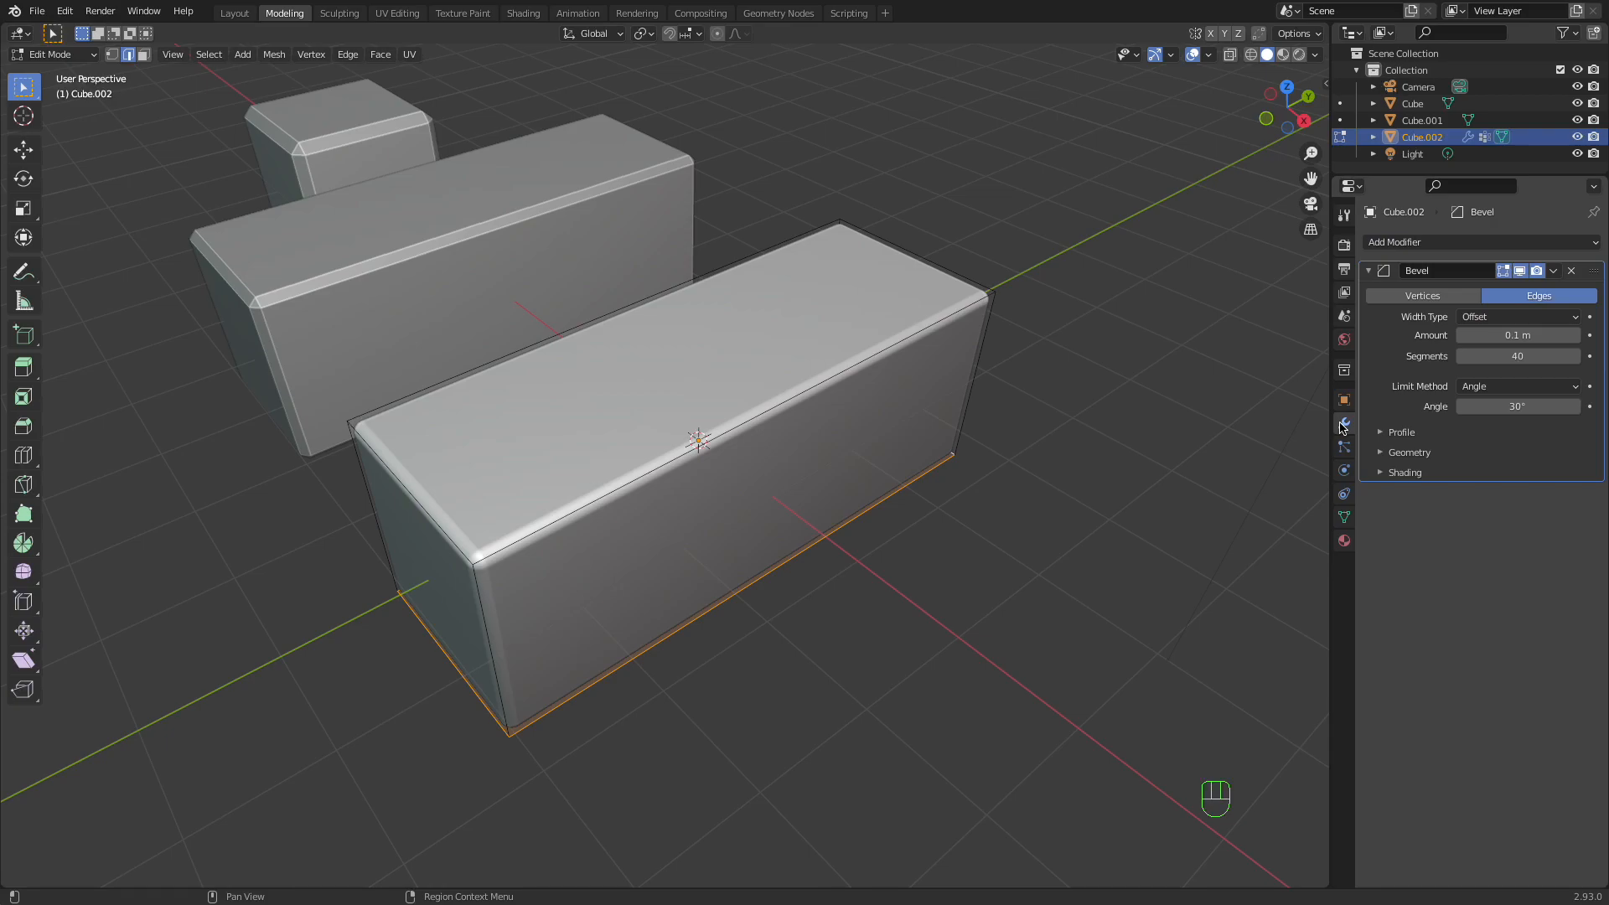
left_click(1380, 433)
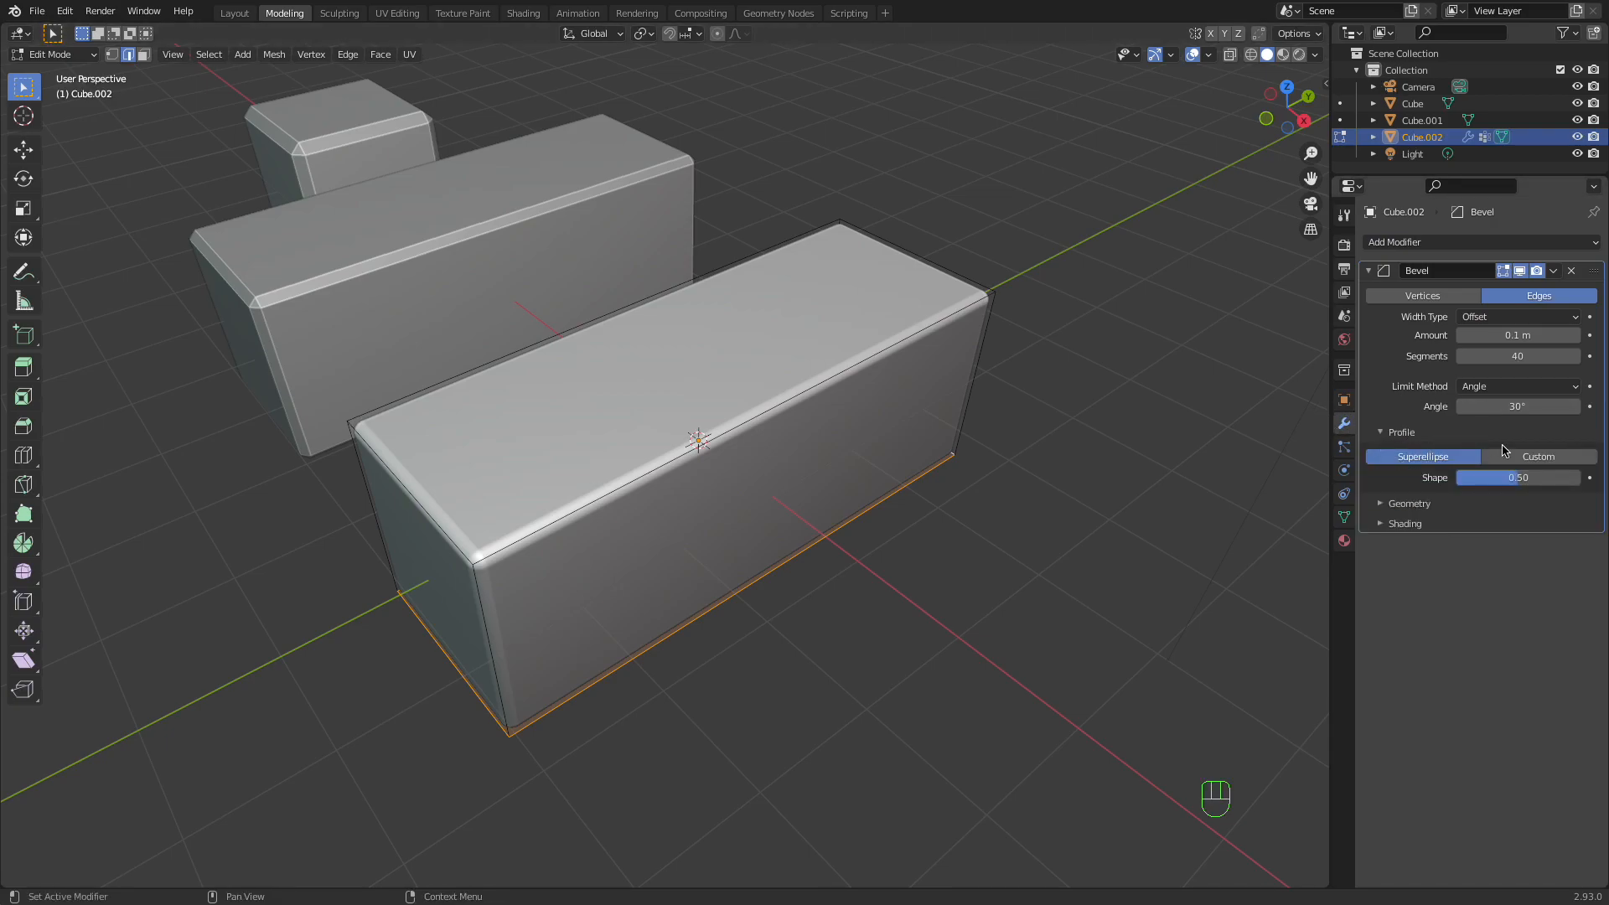
left_click(1551, 459)
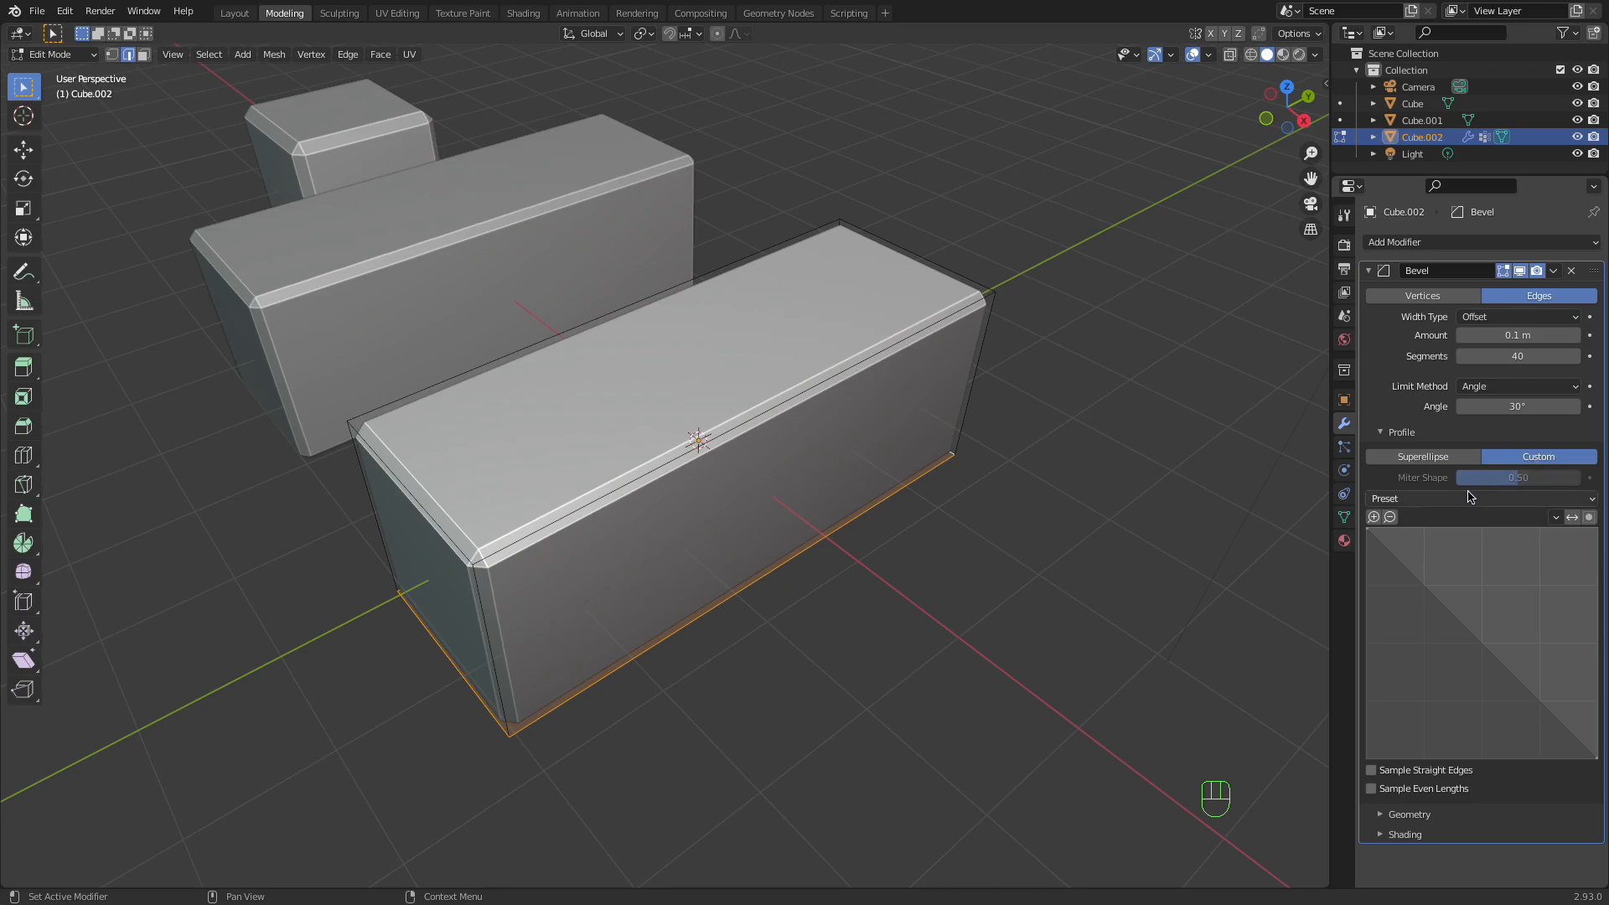
Limit the Bevel modifier by vertex group, using the Toto group, and view the box from below.
left_click(1529, 387)
left_click(1529, 388)
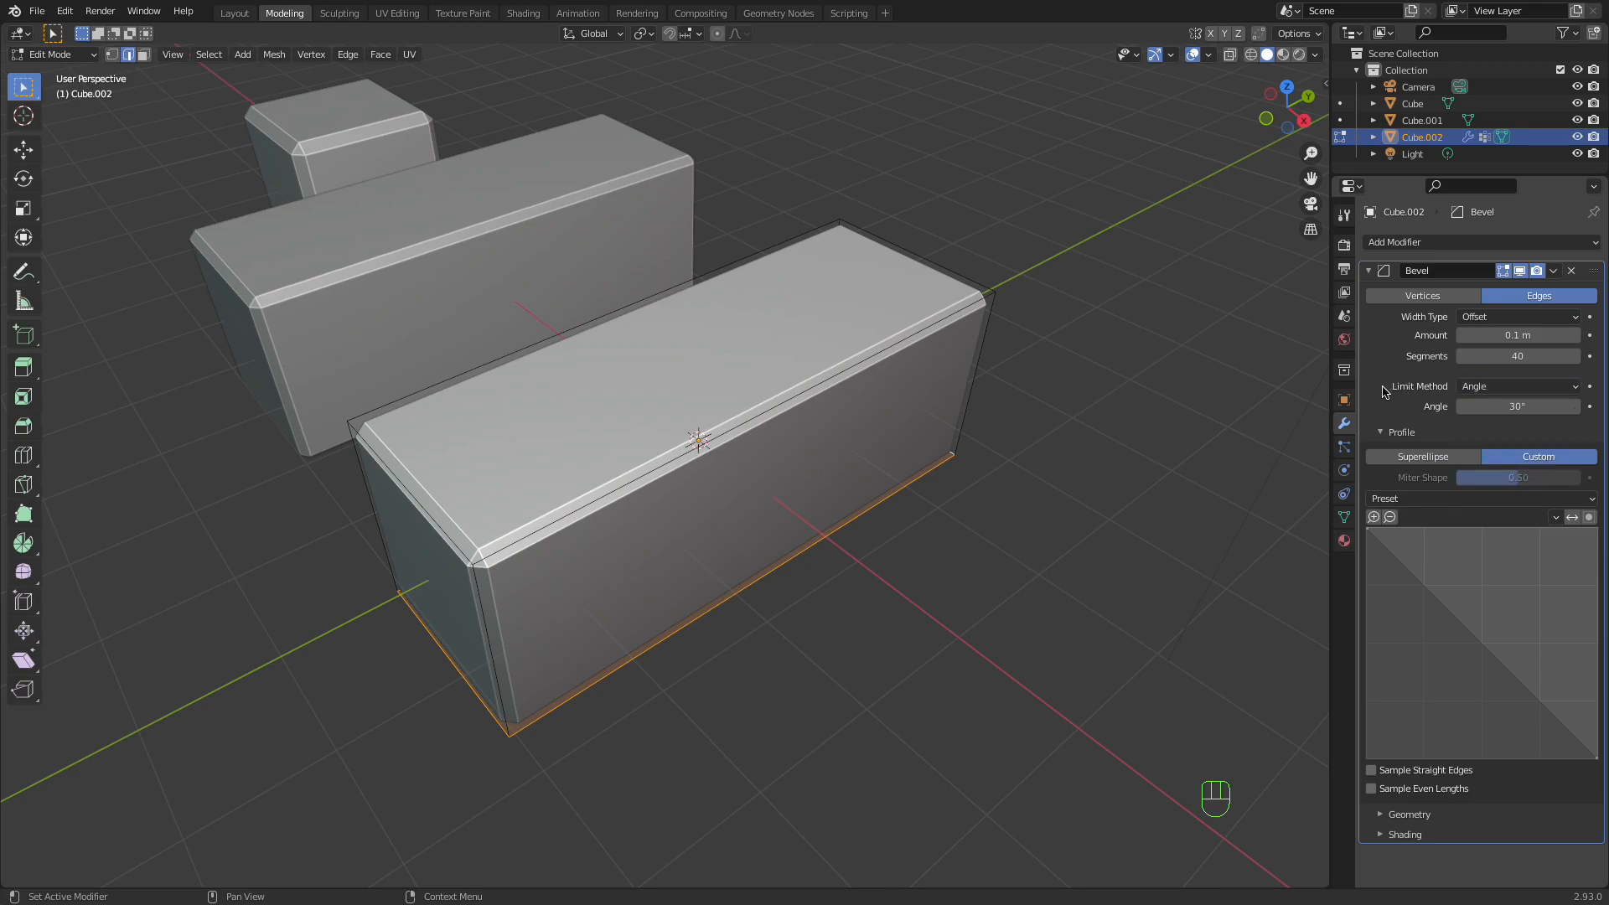
left_click(1529, 388)
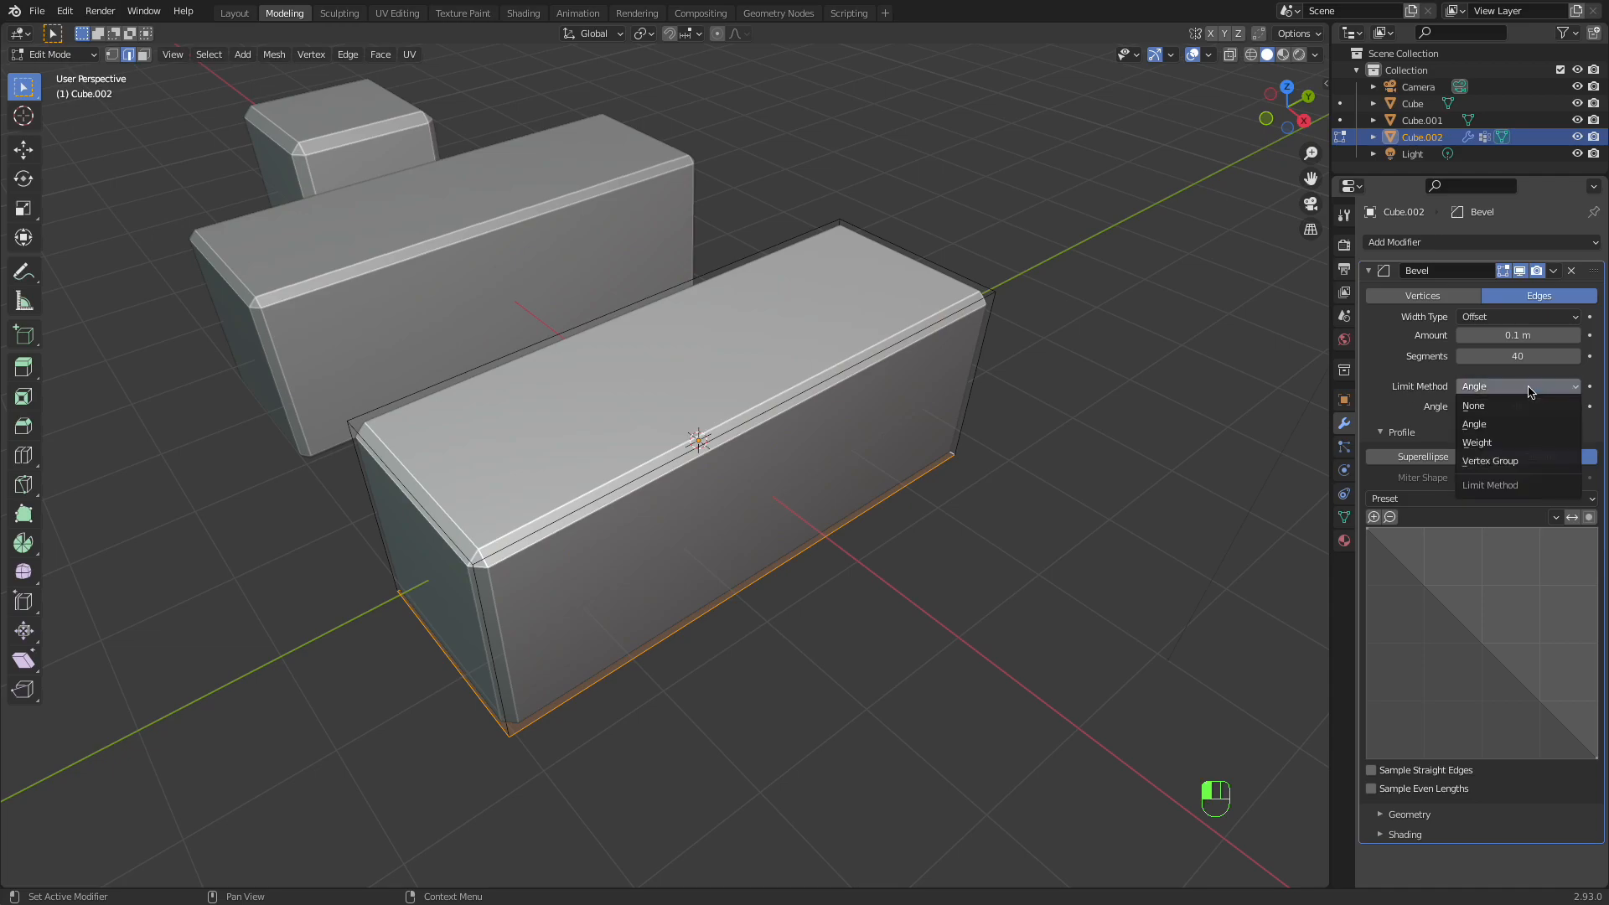
left_click(1518, 463)
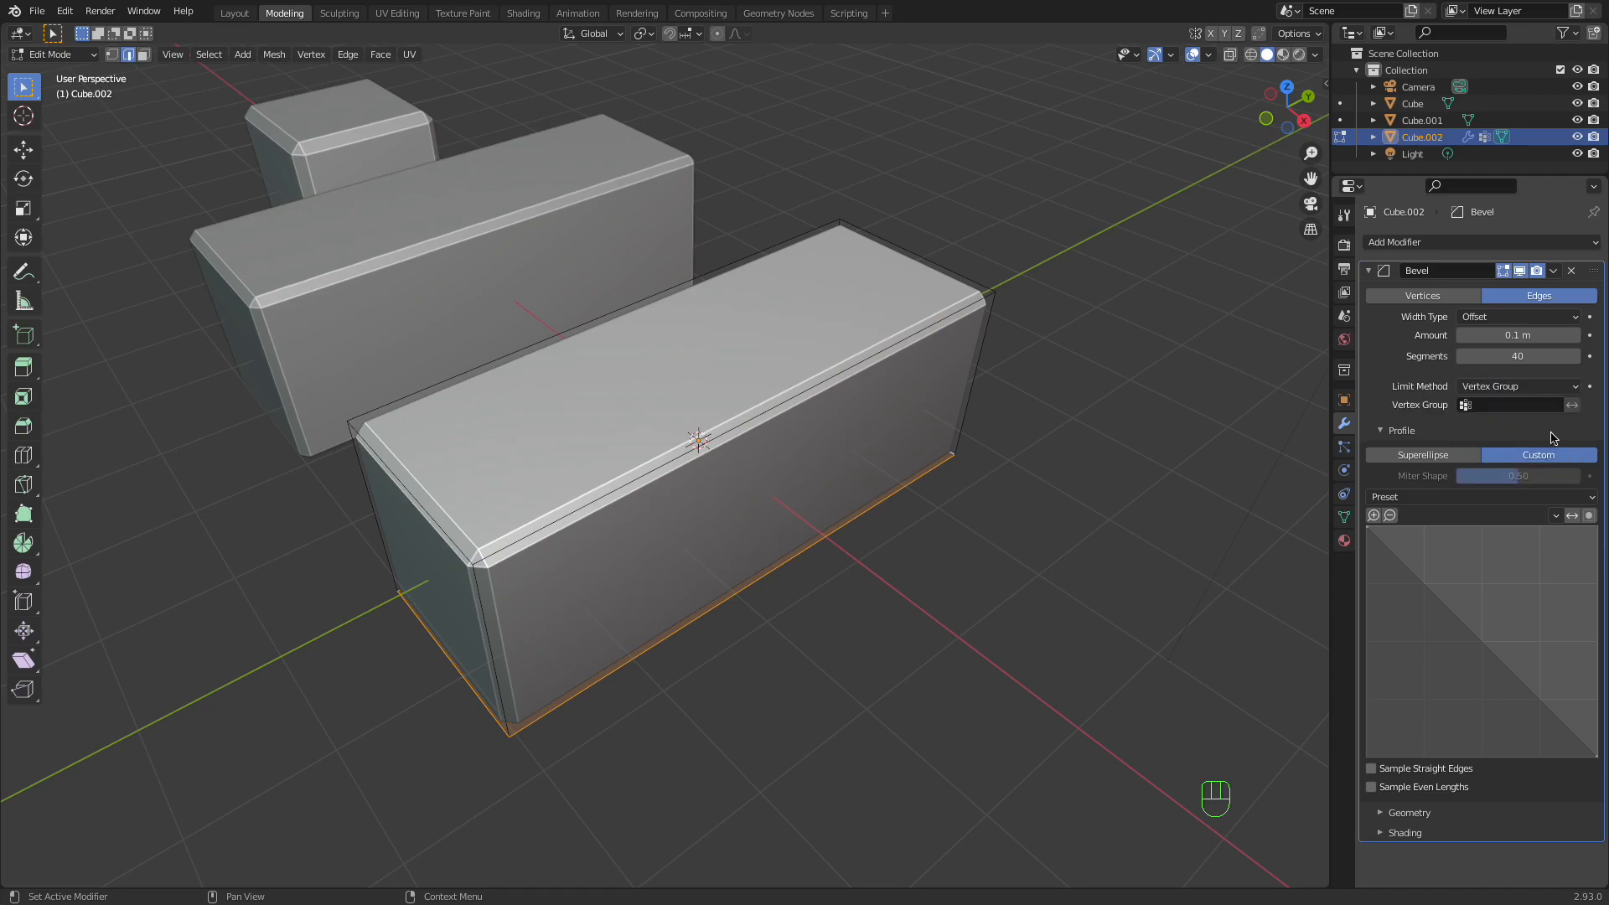
left_click(1533, 406)
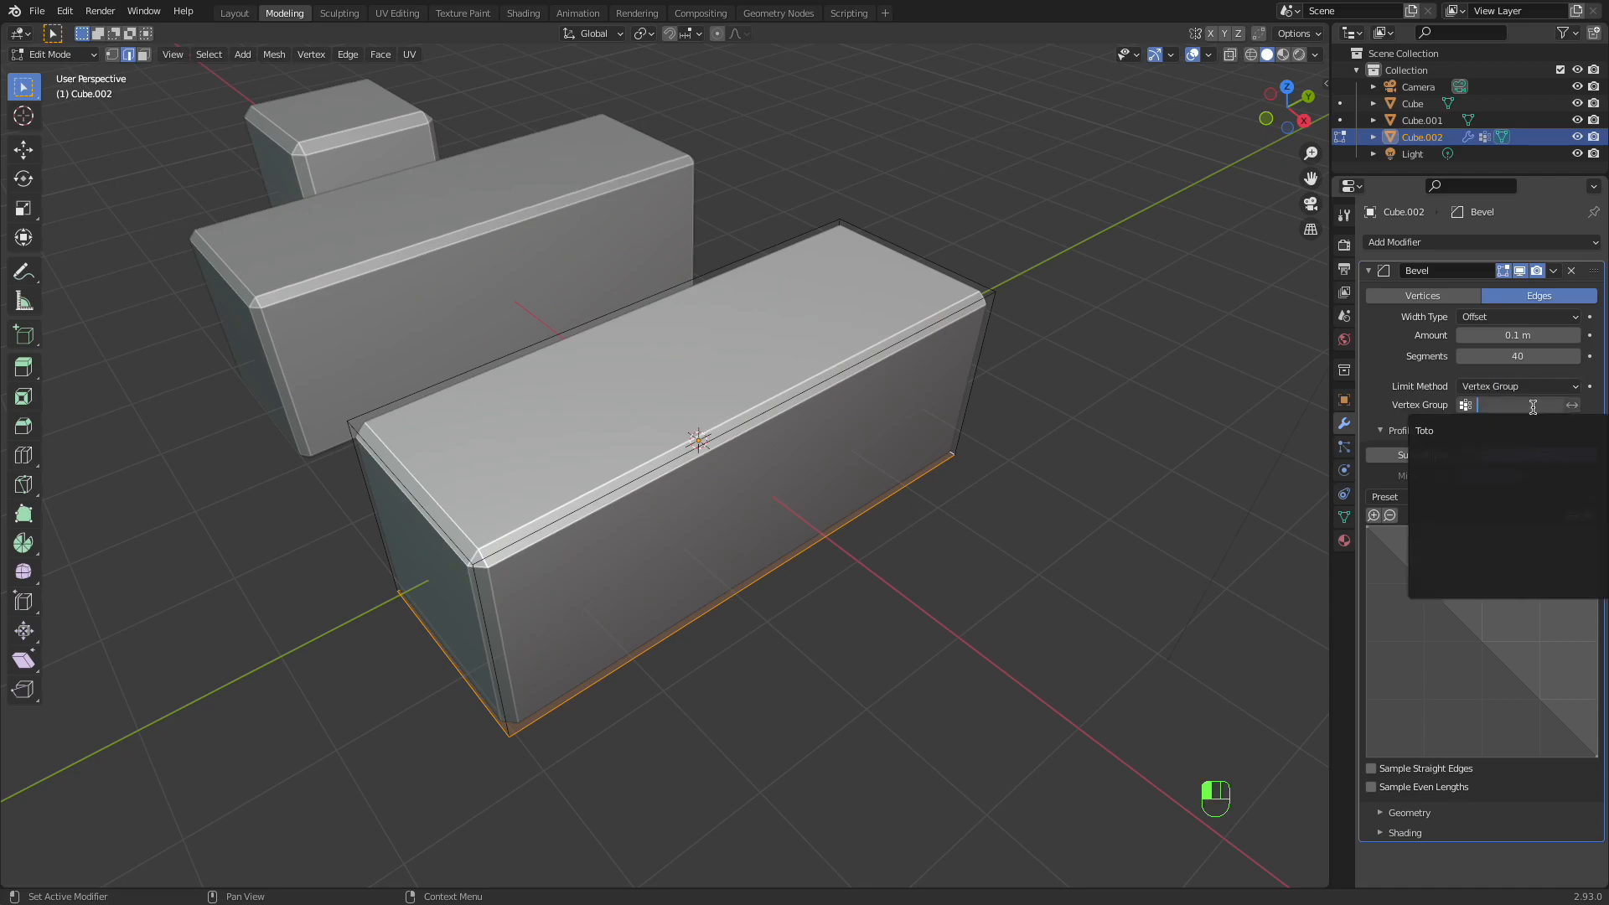
left_click(1439, 432)
middle_click_drag(961, 549, 1038, 435)
Switch the bevel profile to Superellipse and back to Custom to compare their effect on the bottom edges.
left_click(1422, 457)
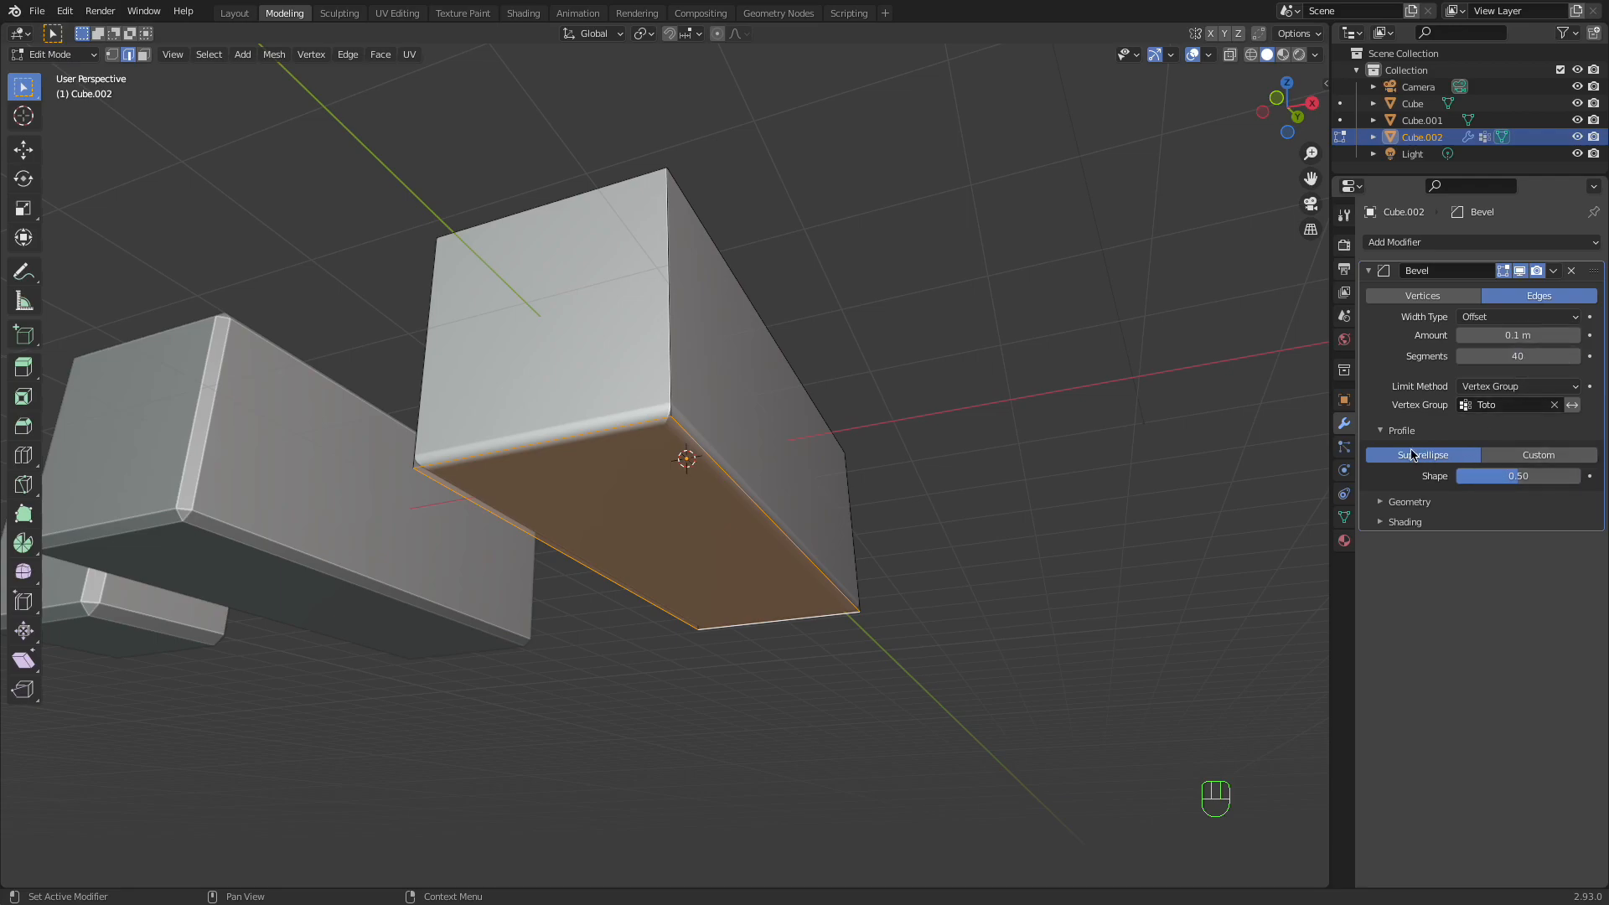
left_click(1539, 457)
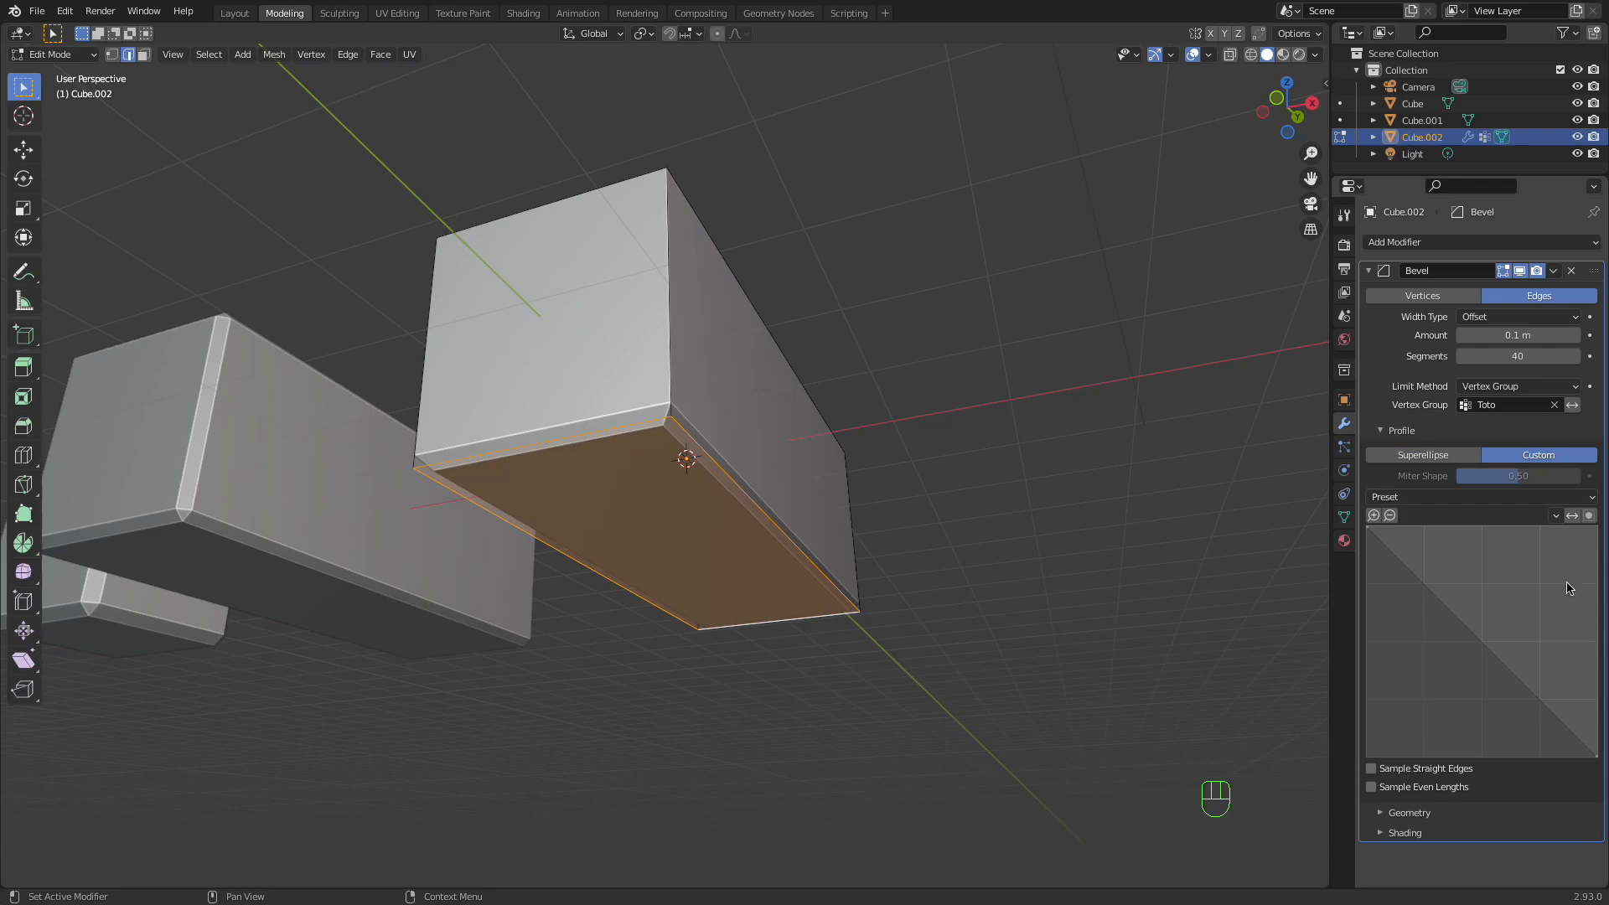
middle_click_drag(807, 505, 784, 555)
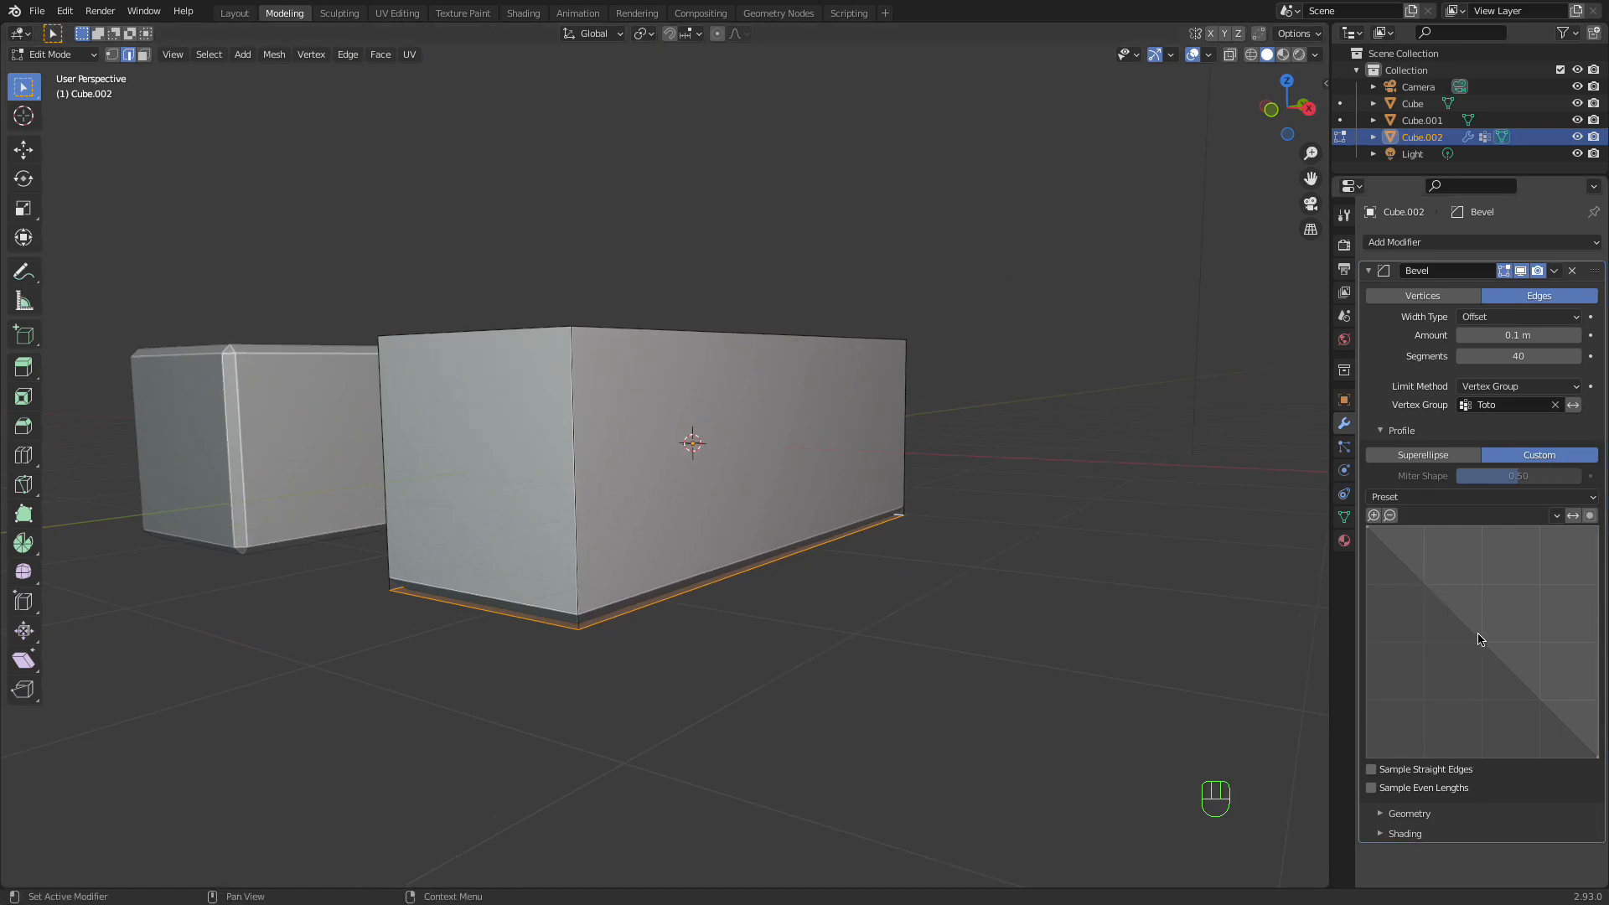
middle_click_drag(589, 601, 571, 509)
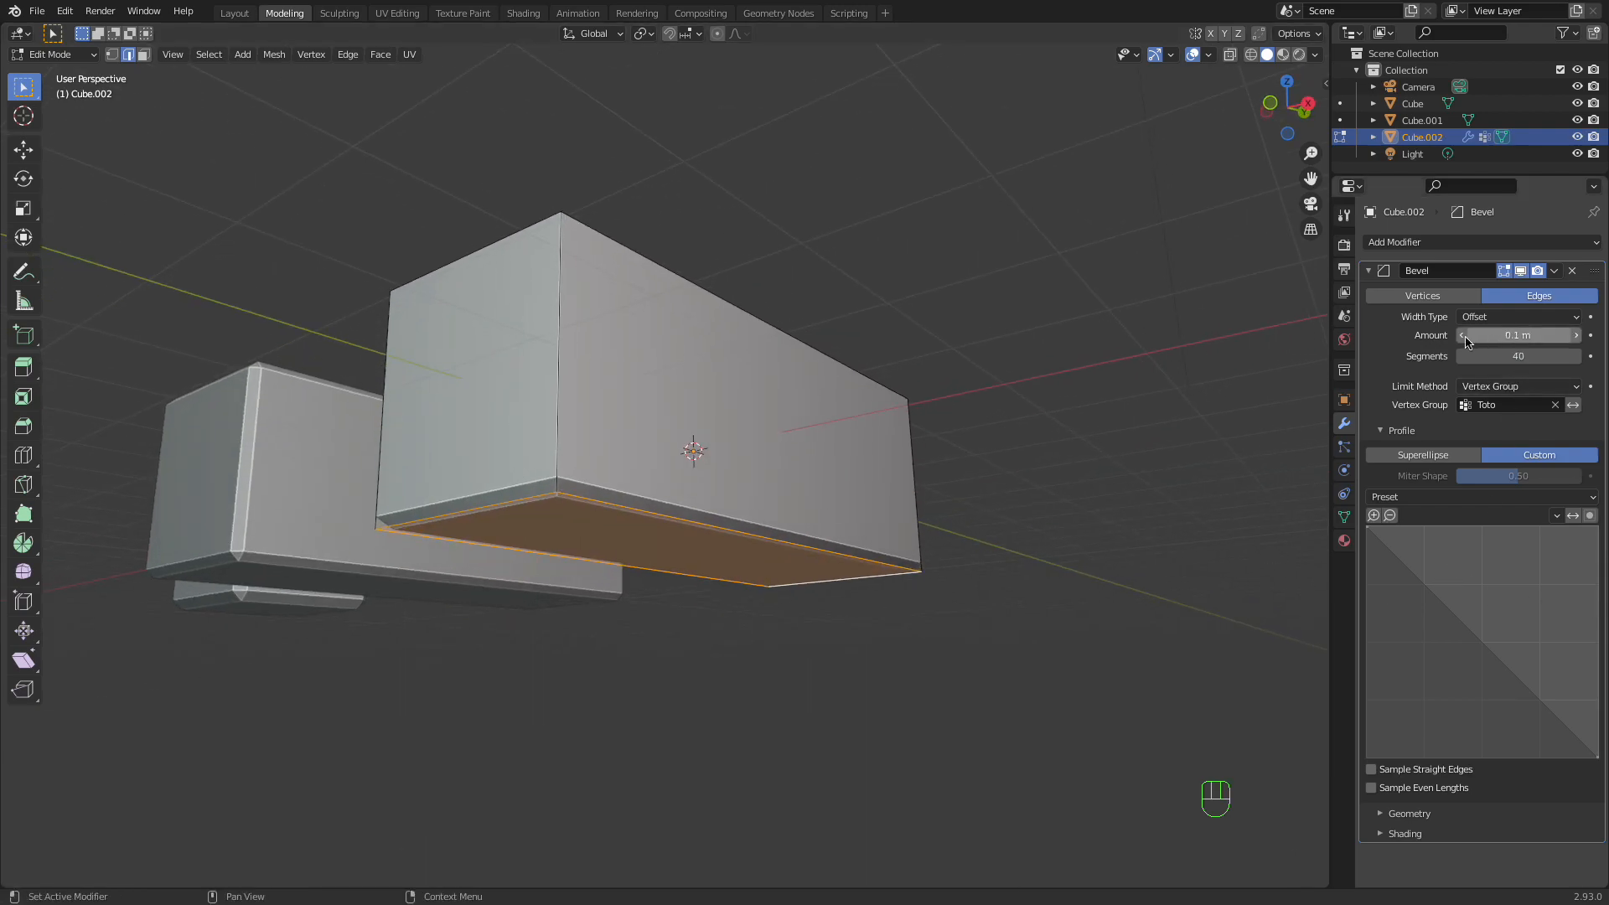
Try adjusting the bevel amount and return it to 0.1 m.
mouse_move(1500, 338)
left_mouse_down()
mouse_move(1575, 339)
mouse_move(1512, 350)
left_mouse_up()
left_click(1512, 350)
type("0.")
key("Return")
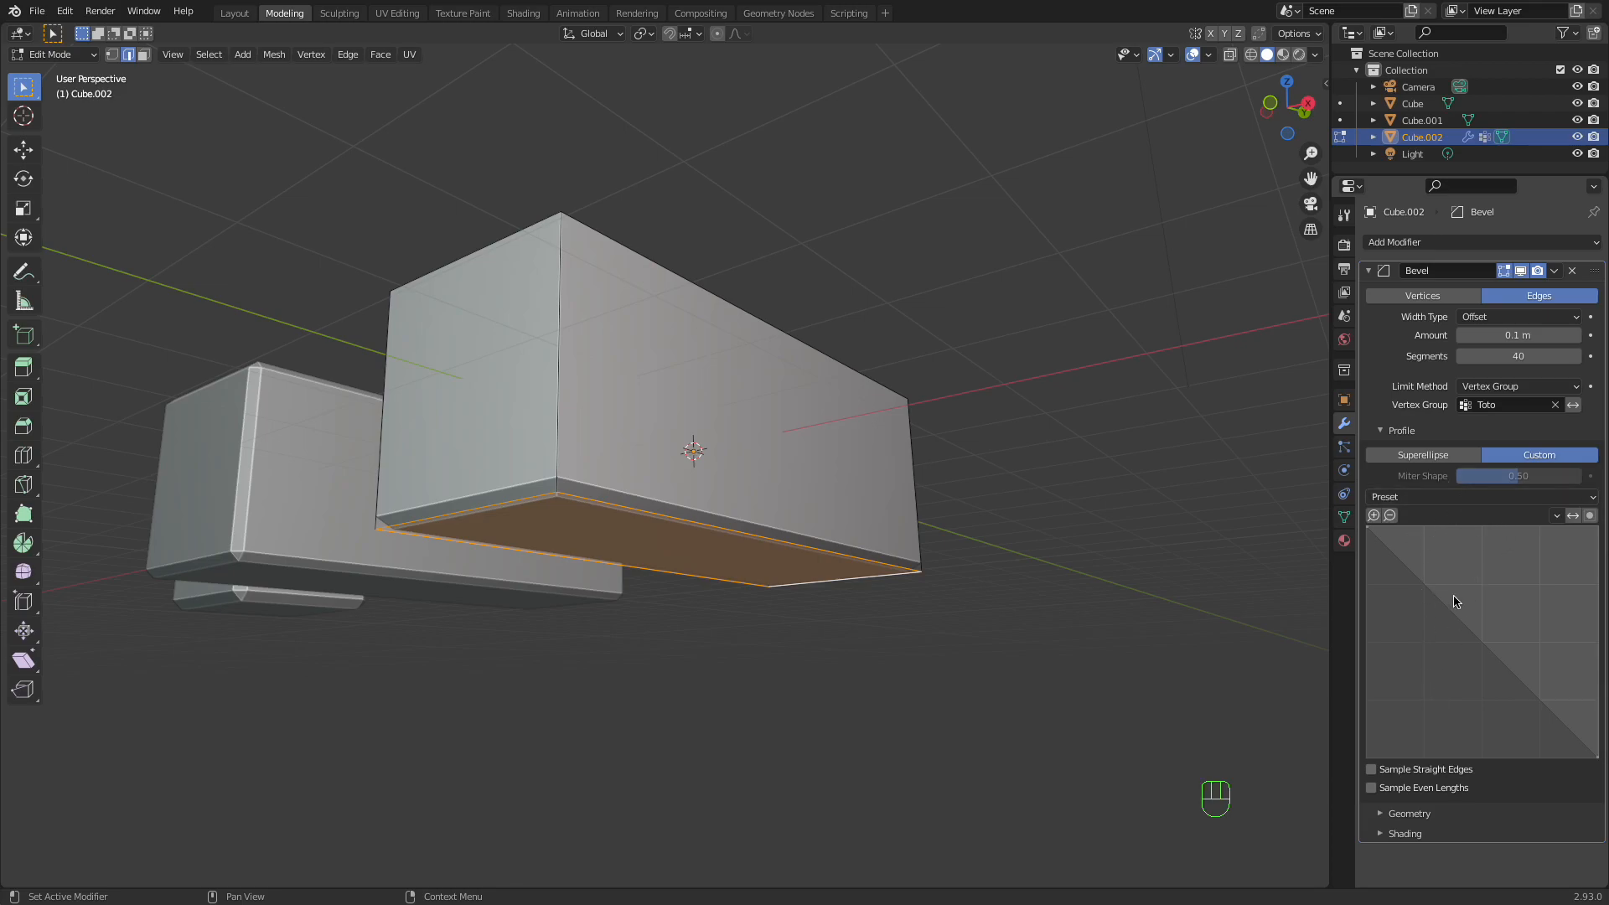
Add two control points to the custom profile curve to form a gentle S, the lower one at about X 0.64, Y 0.39.
left_click_drag(1407, 578, 1438, 562)
left_click_drag(1526, 654, 1513, 667)
scroll(608, 523, "up", 3)
middle_click_drag(607, 523, 506, 581)
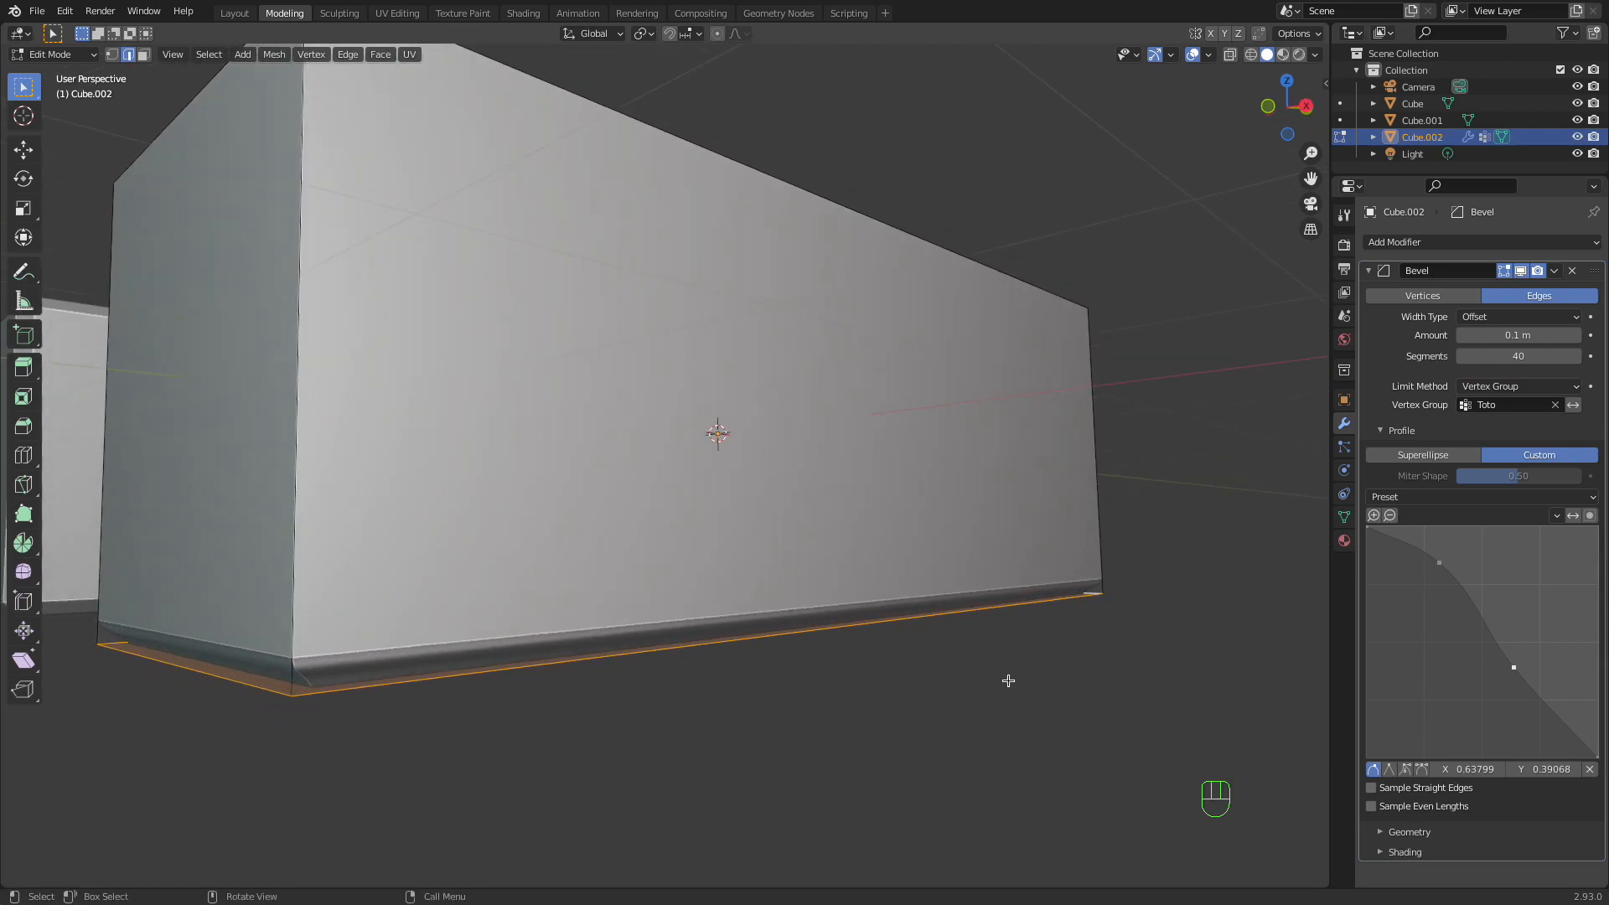
Move the profile curve's points to about (0.36, 0.73) and (0.54, 0.23), and increase the bevel amount to 0.44 m.
left_click_drag(1442, 569, 1455, 559)
left_click_drag(1513, 667, 1495, 717)
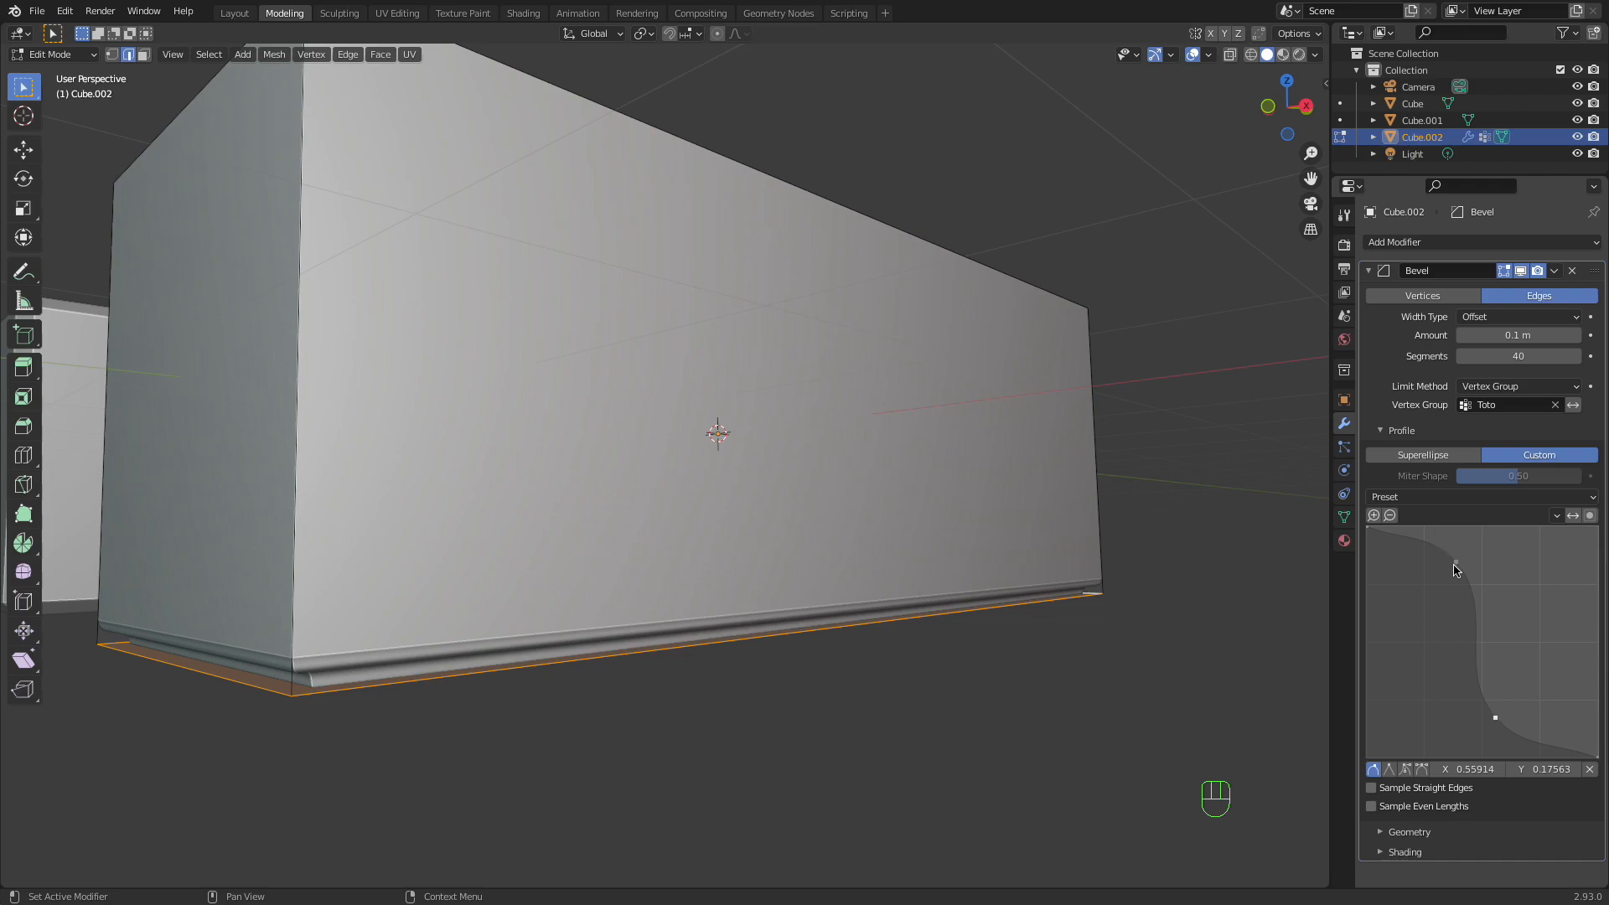
left_click_drag(1455, 561, 1464, 608)
left_click_drag(1496, 719, 1489, 705)
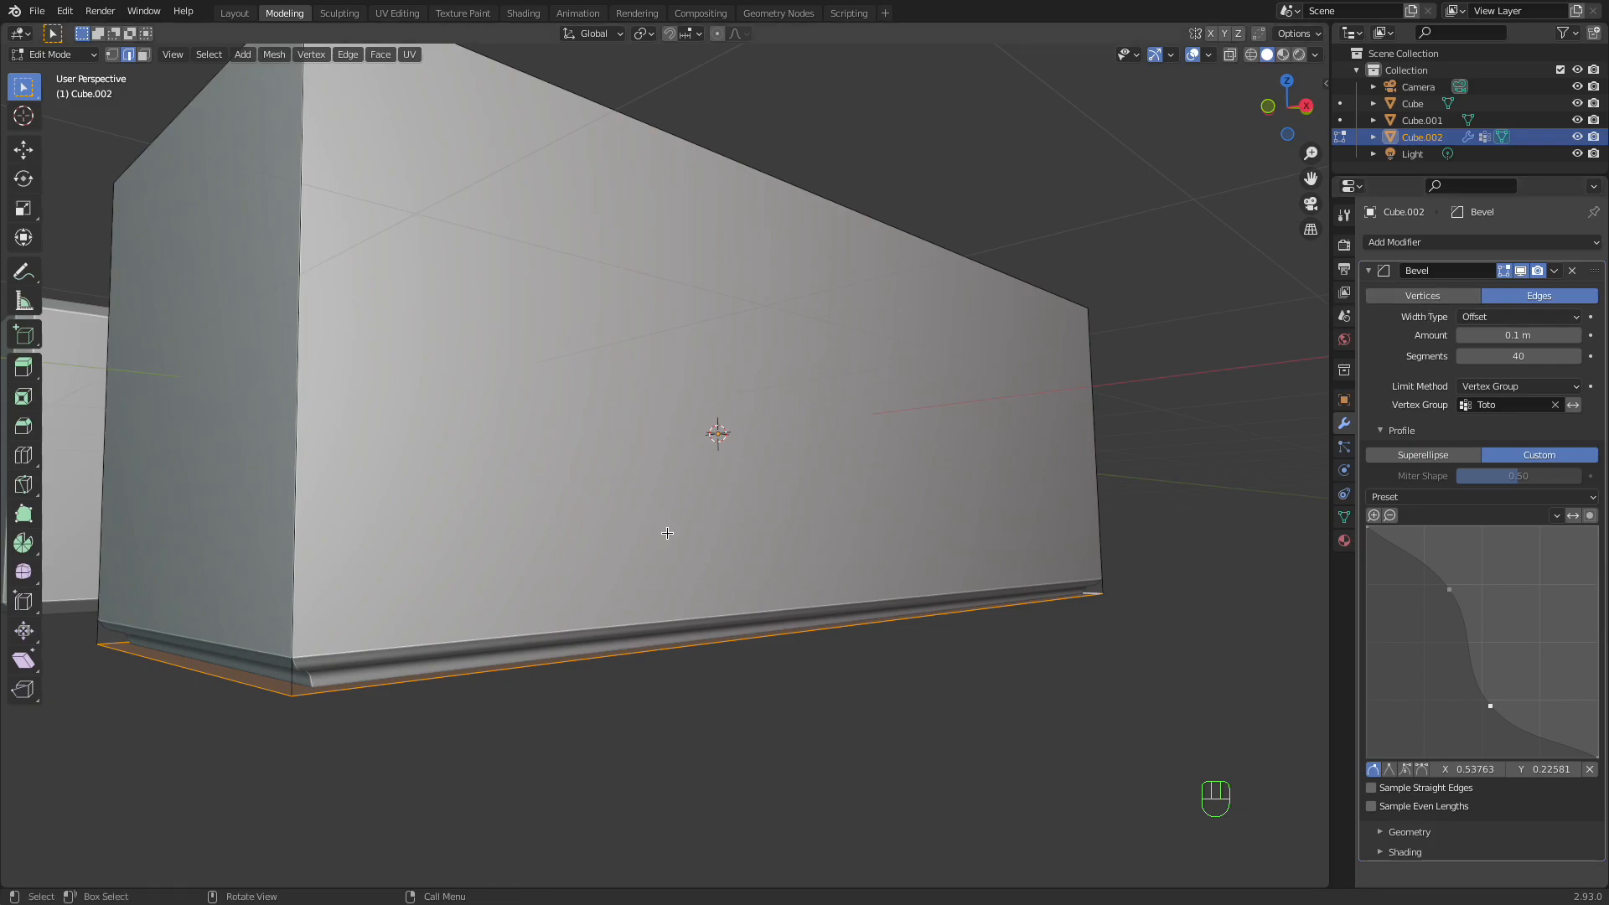
left_click_drag(1517, 336, 1577, 335)
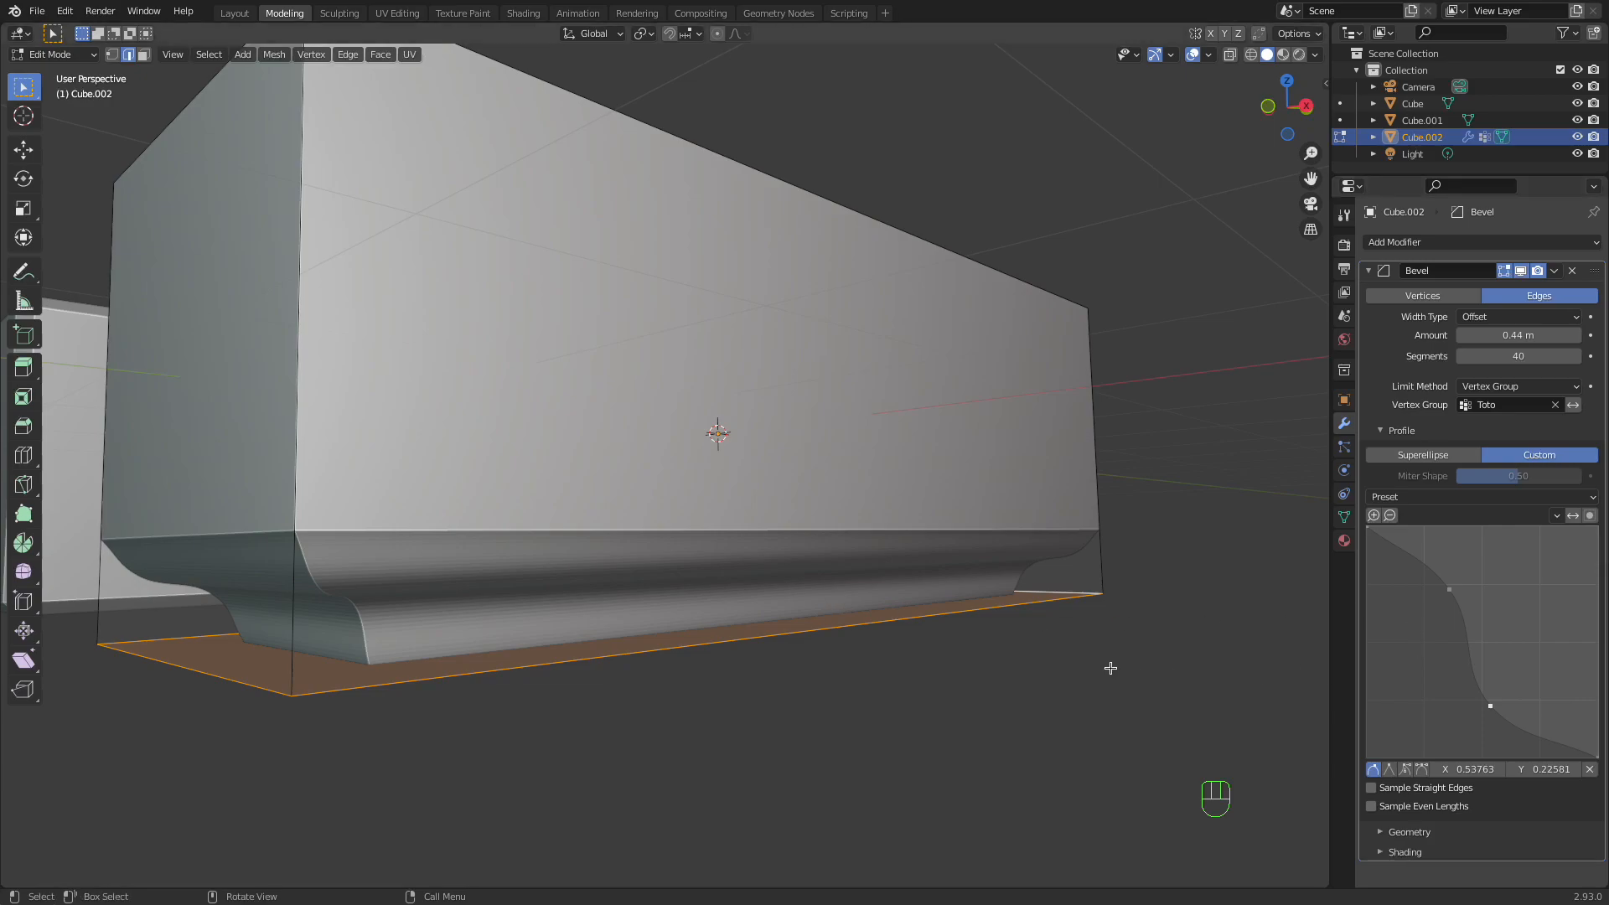
middle_click_drag(833, 567, 721, 578)
Change both inner control points of the profile curve to vector handles, giving the molding straight facets.
left_click(1389, 770)
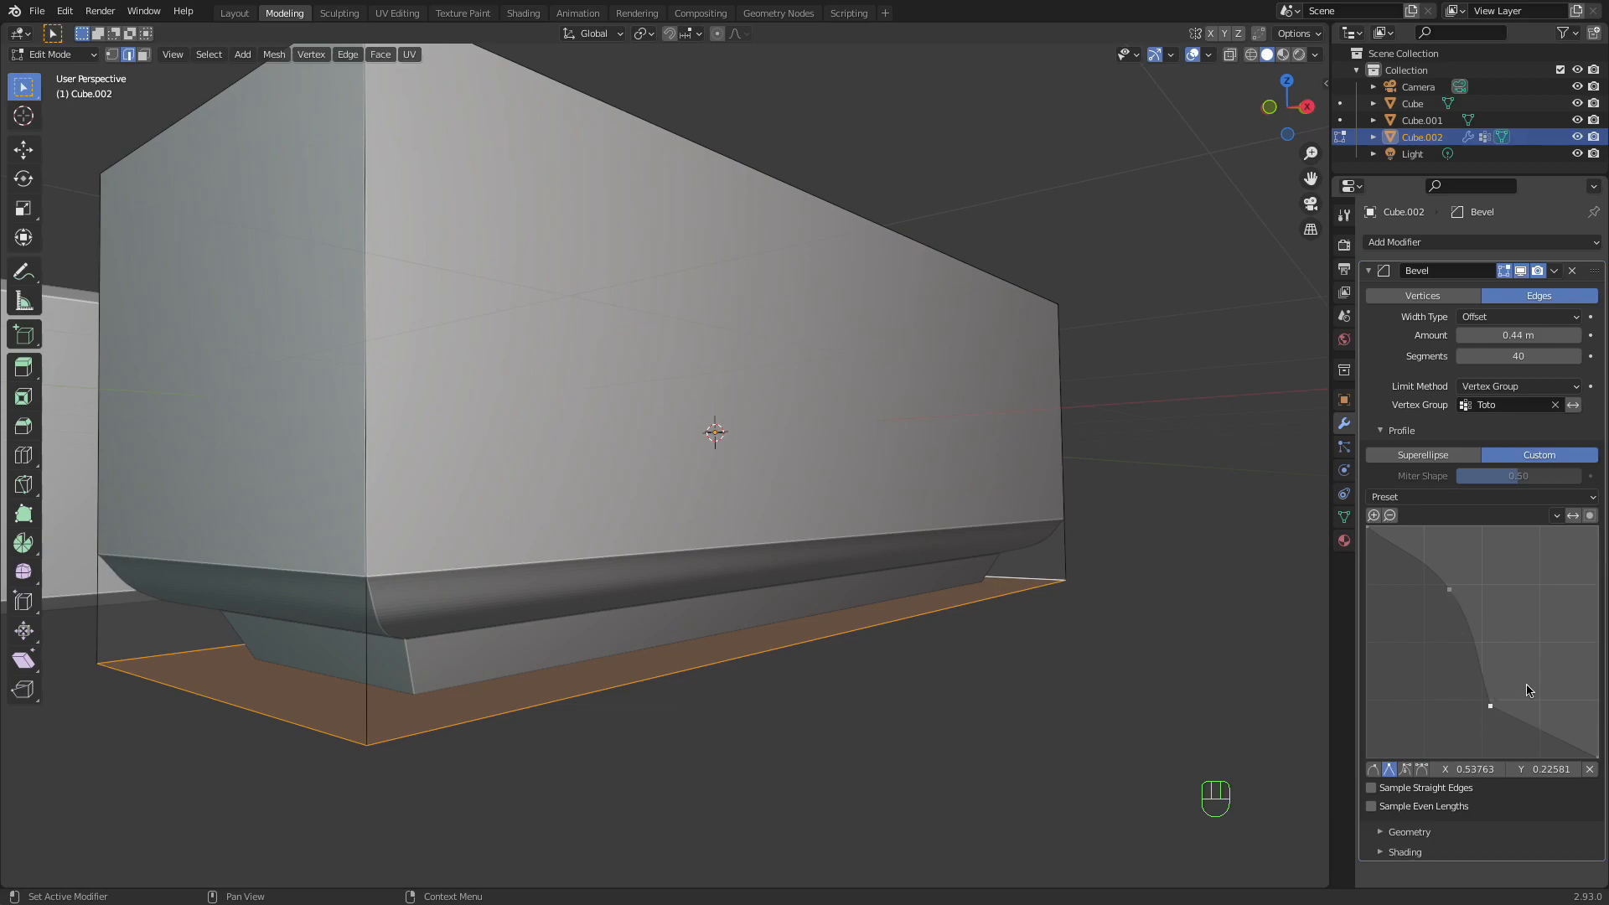
left_click(1444, 590)
left_click(1390, 769)
middle_click_drag(702, 632, 729, 618)
mouse_move(365, 574)
middle_mouse_down()
mouse_move(445, 574)
mouse_move(366, 564)
mouse_move(352, 586)
middle_mouse_up()
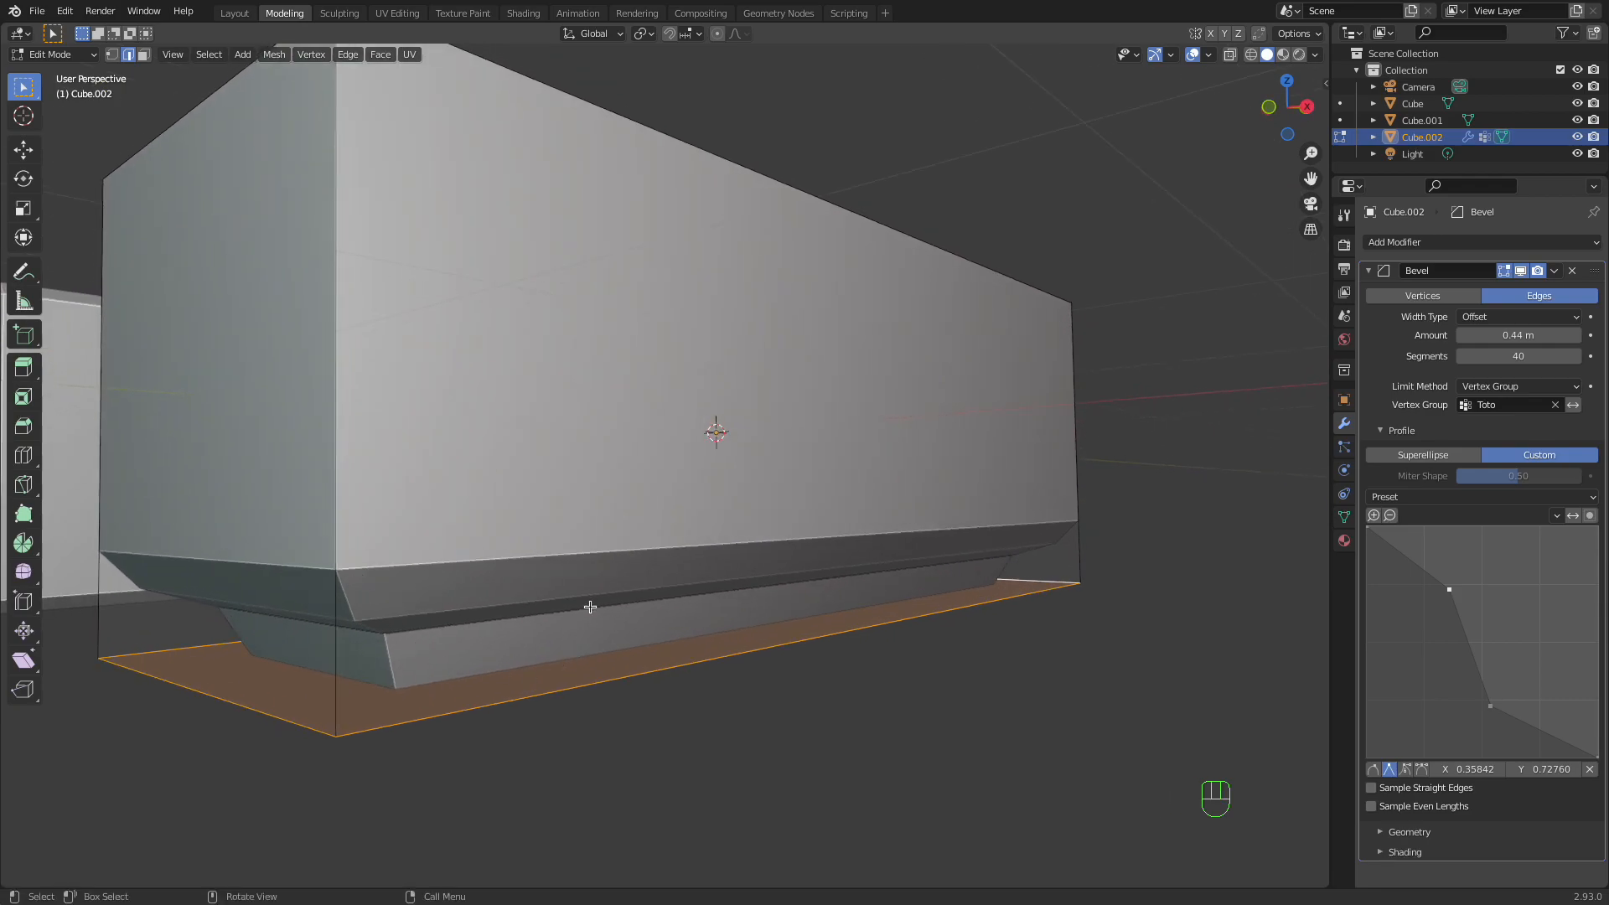
scroll(589, 613, "down", 2)
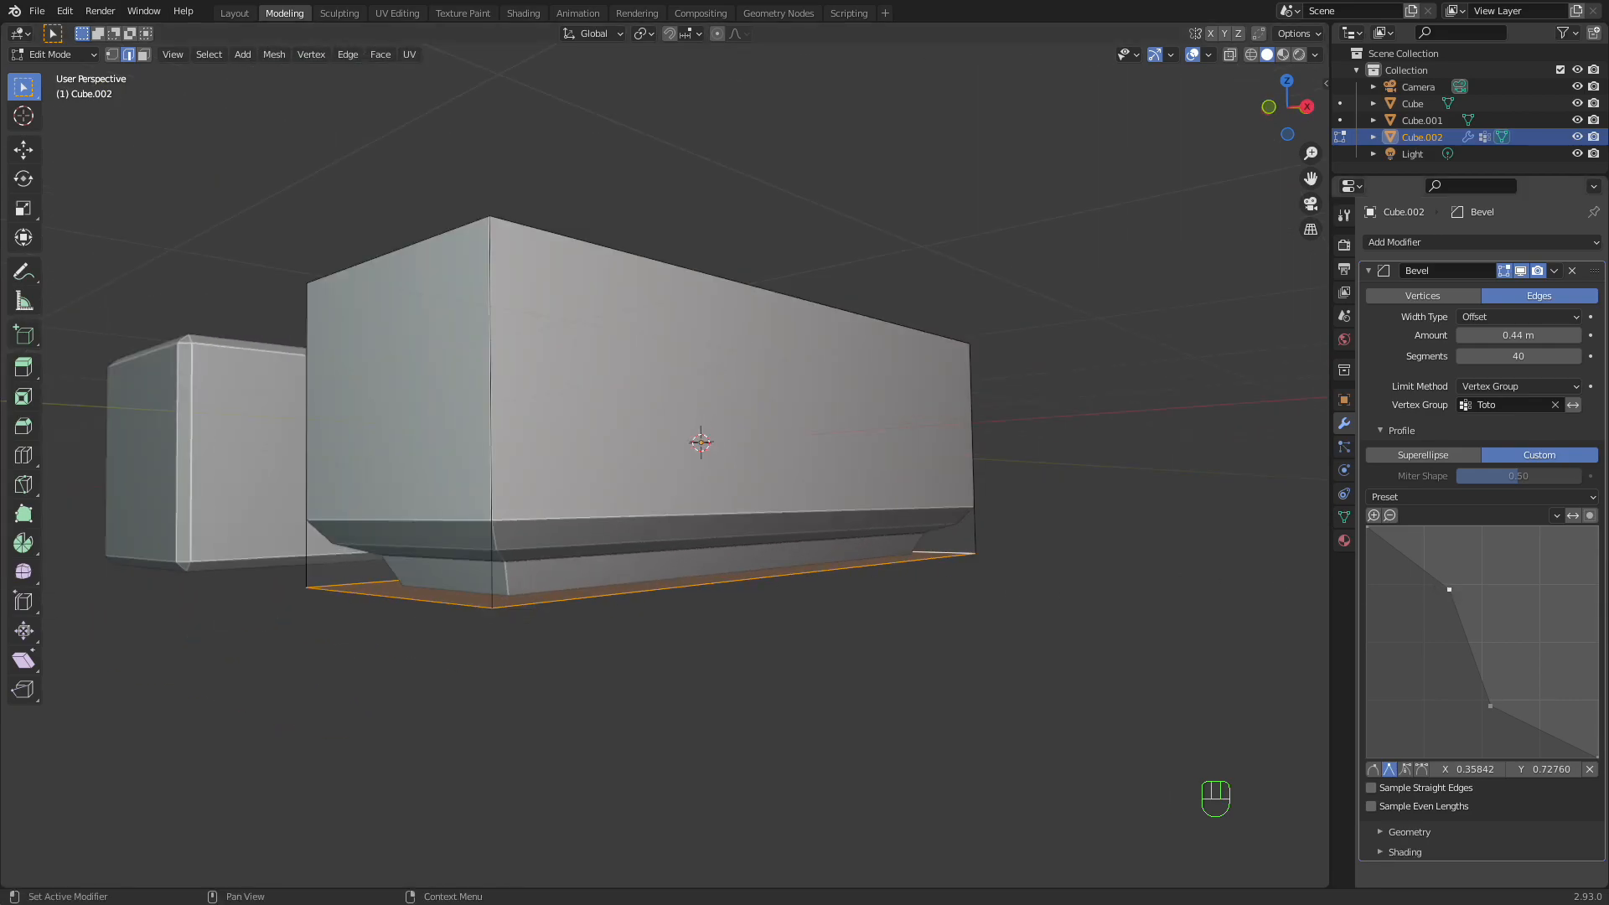
Shape the upper profile curve into a square step with a vertical drop at about X 0.23, and place a smooth point at about (0.68, 0.43).
left_click_drag(1452, 593, 1366, 591)
left_click_drag(1406, 641, 1421, 593)
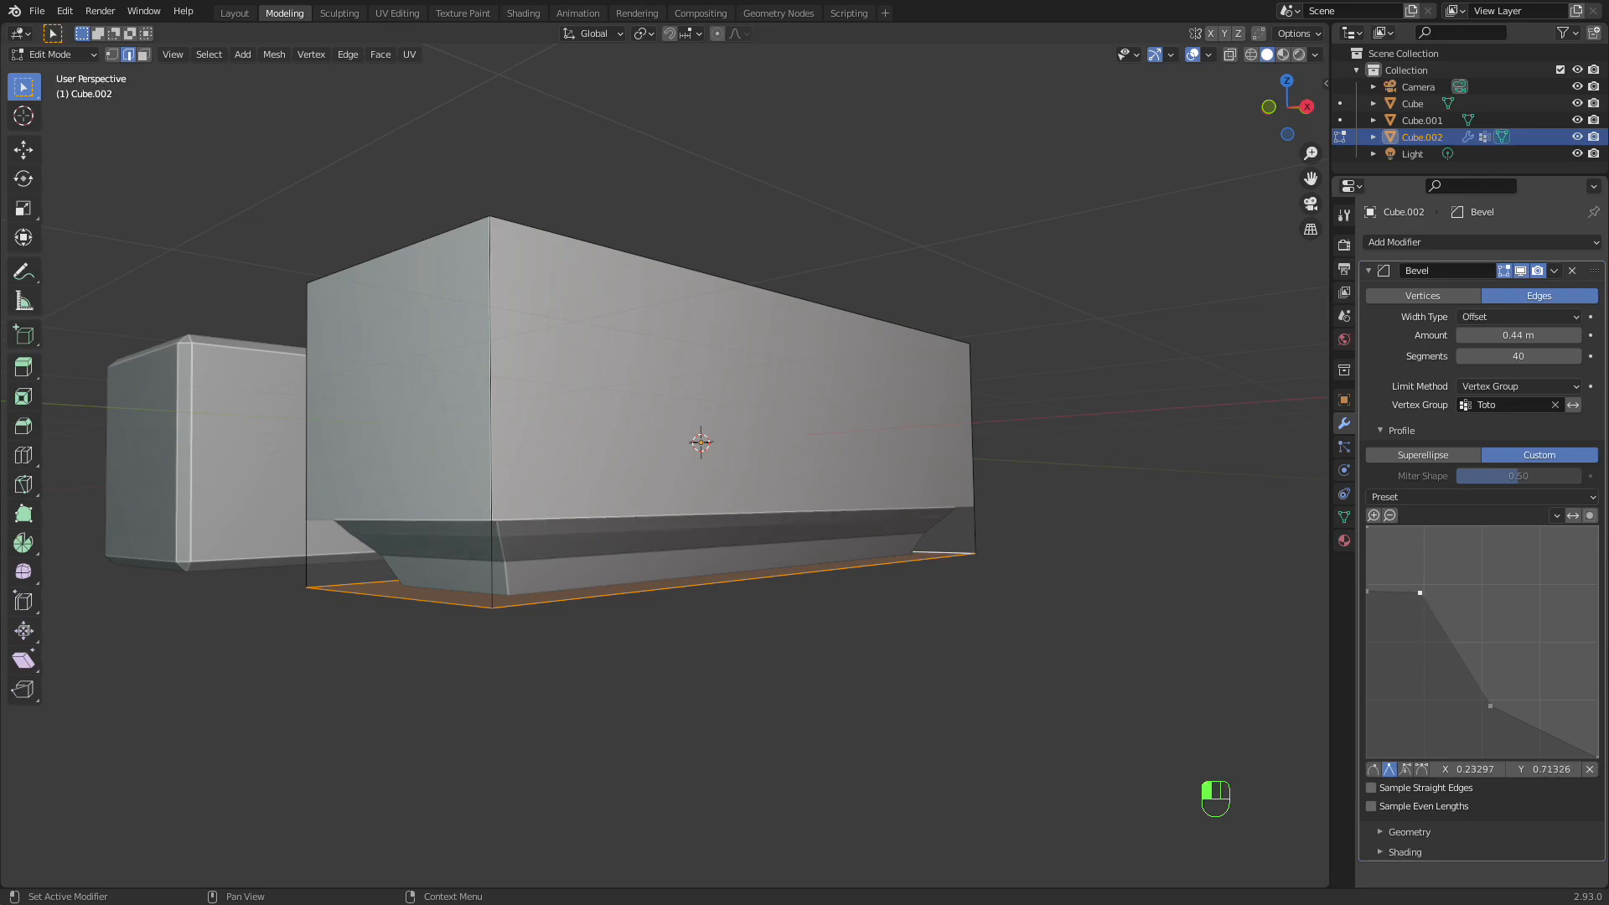
left_click_drag(1420, 595, 1524, 657)
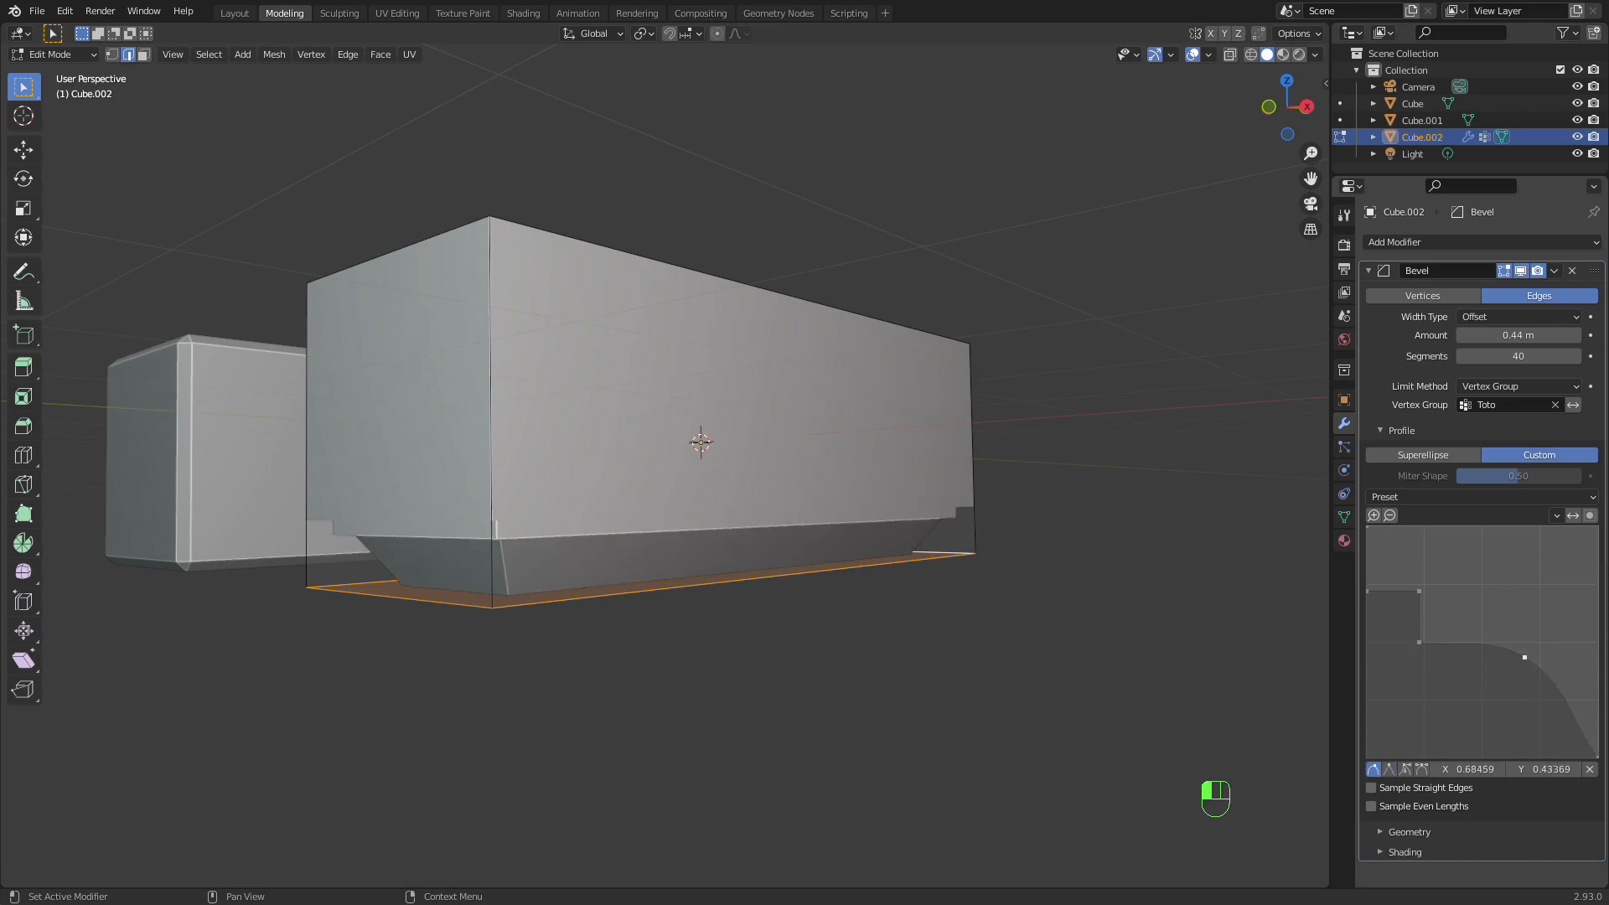
Give the lower profile curve a rounded fall through about (0.70, 0.43), and end it with a vector handle at X 1.0, Y 0.24.
left_click_drag(1580, 736, 1545, 743)
left_click(1389, 769)
left_click_drag(1546, 751, 1528, 657)
left_click(1525, 659)
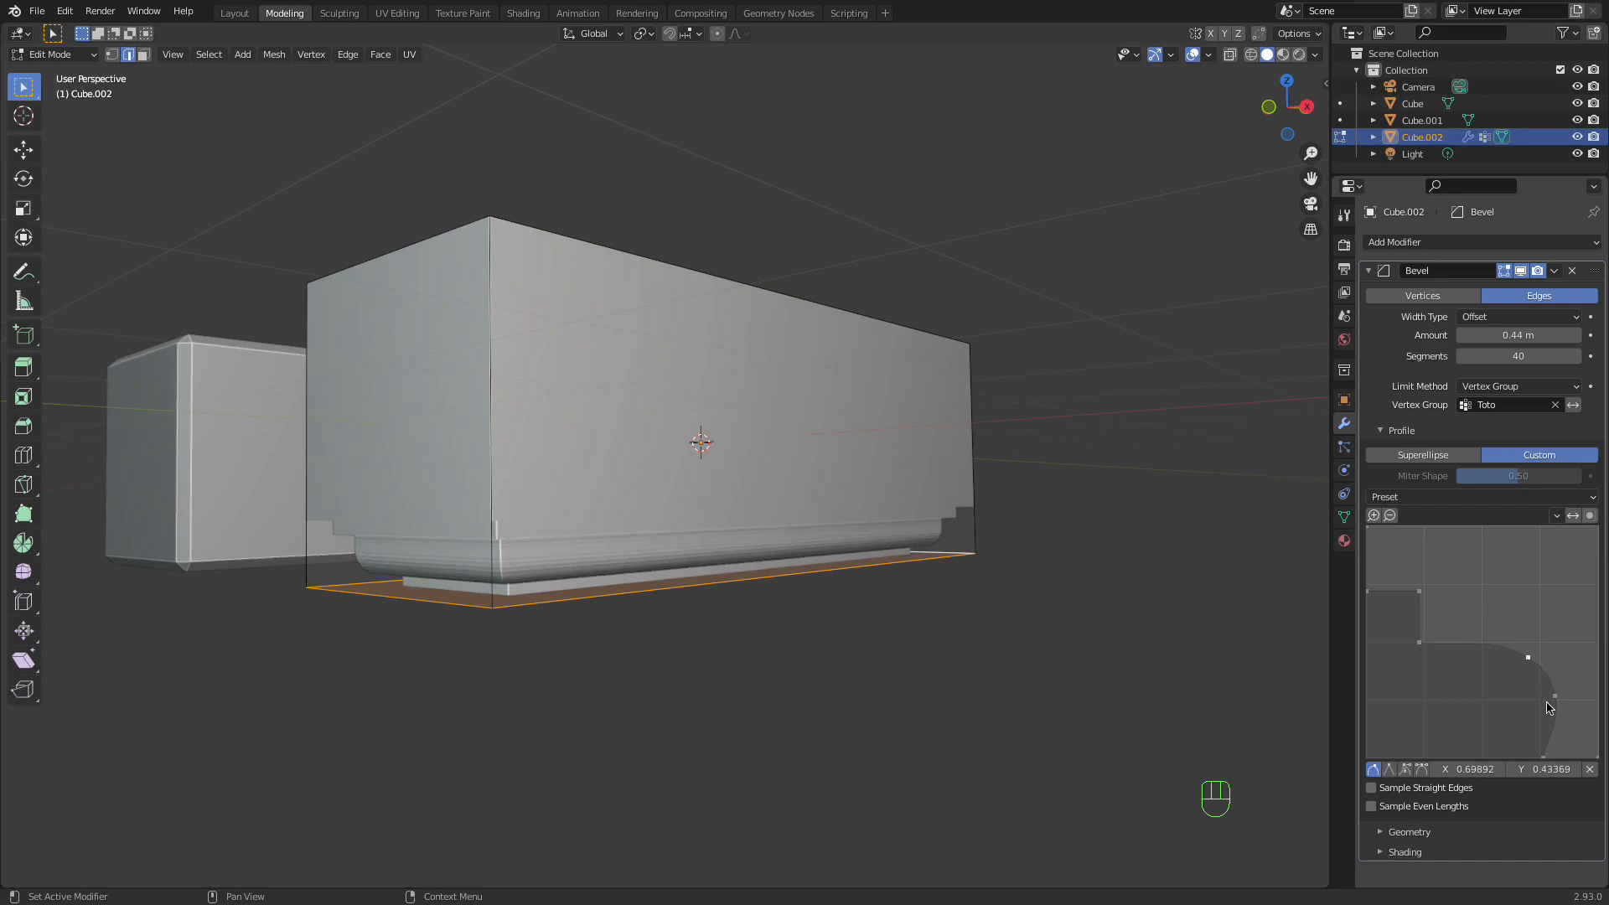
left_click_drag(1544, 759, 1530, 757)
middle_click_drag(754, 676, 238, 575)
left_click_drag(1530, 757, 1597, 702)
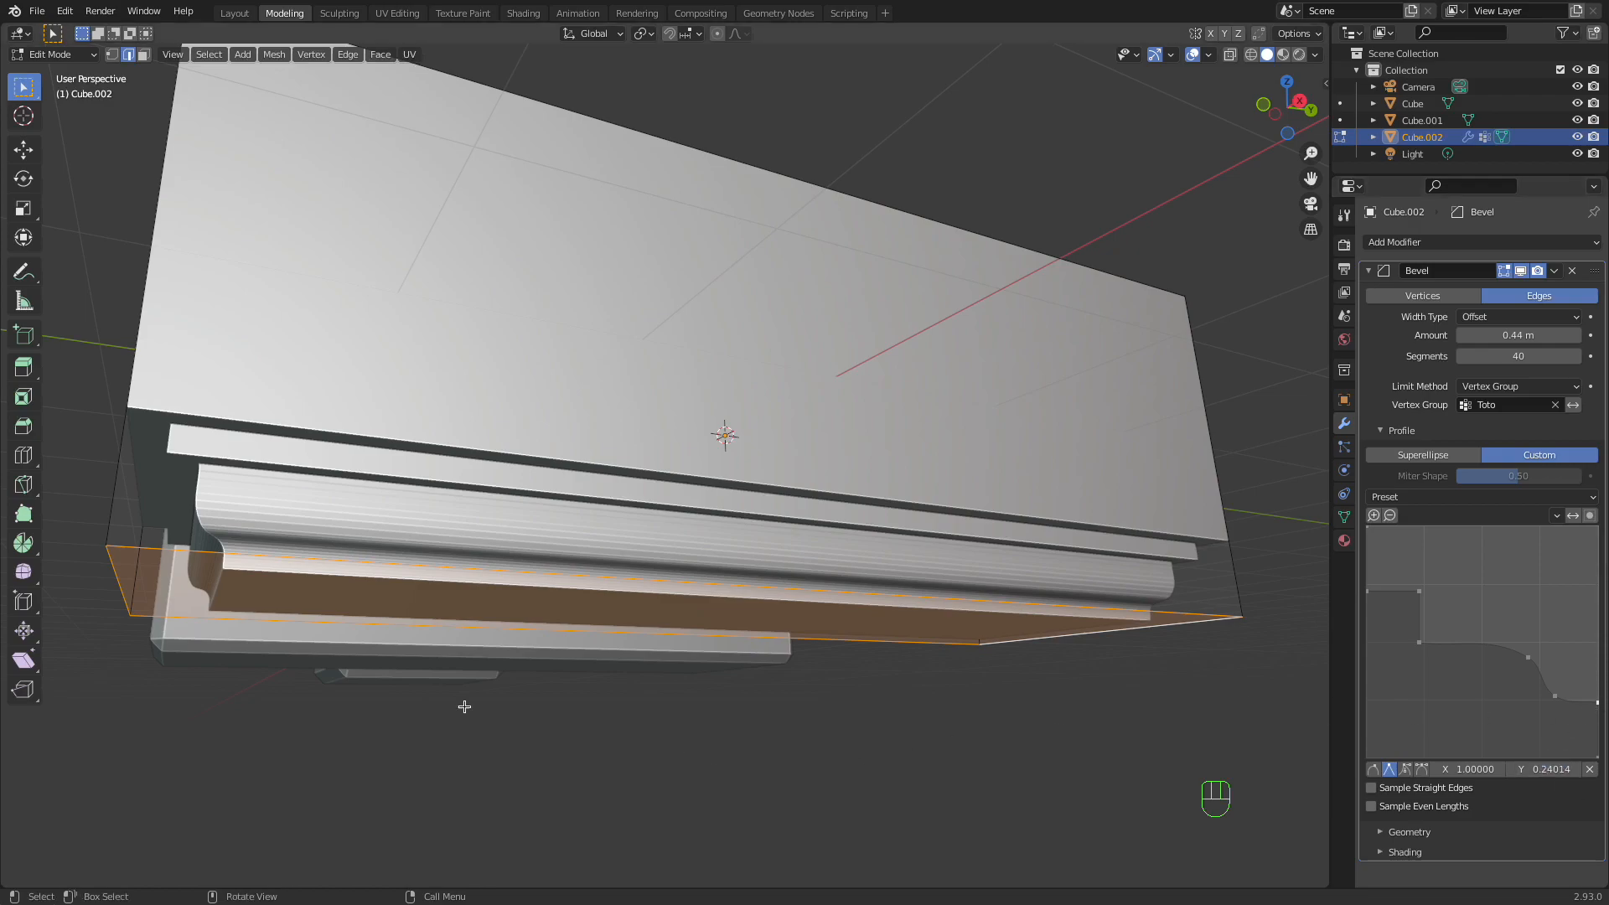
Examine the stepped molding around the box's bottom from below and from its ends, both in and out of Edit Mode.
scroll(381, 610, "down", 2)
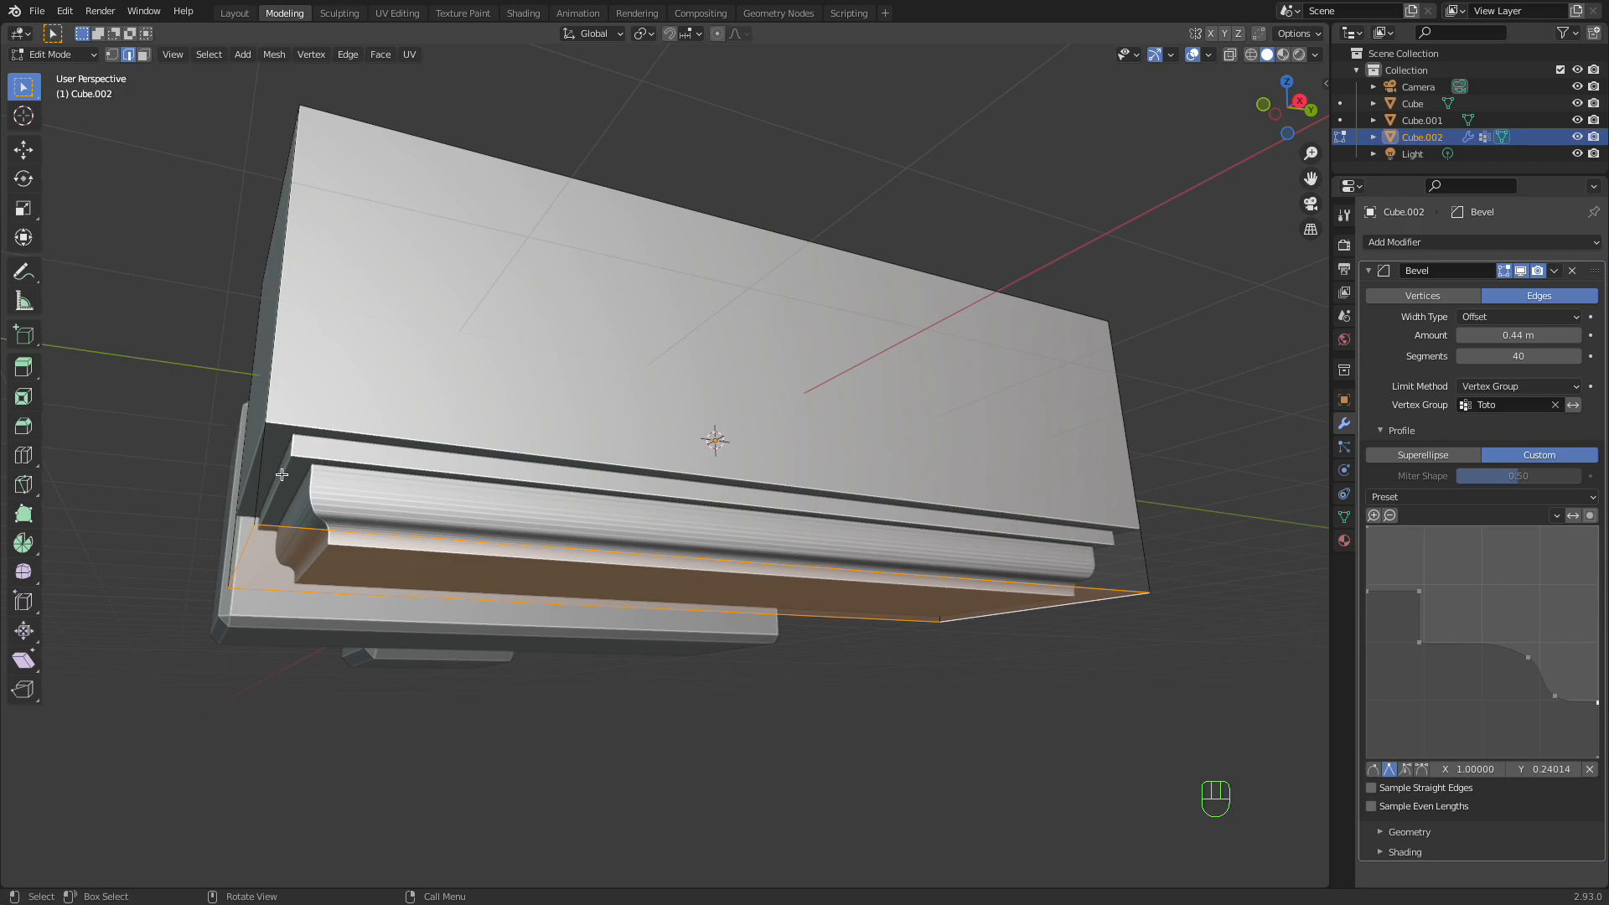
middle_click_drag(332, 584, 468, 590)
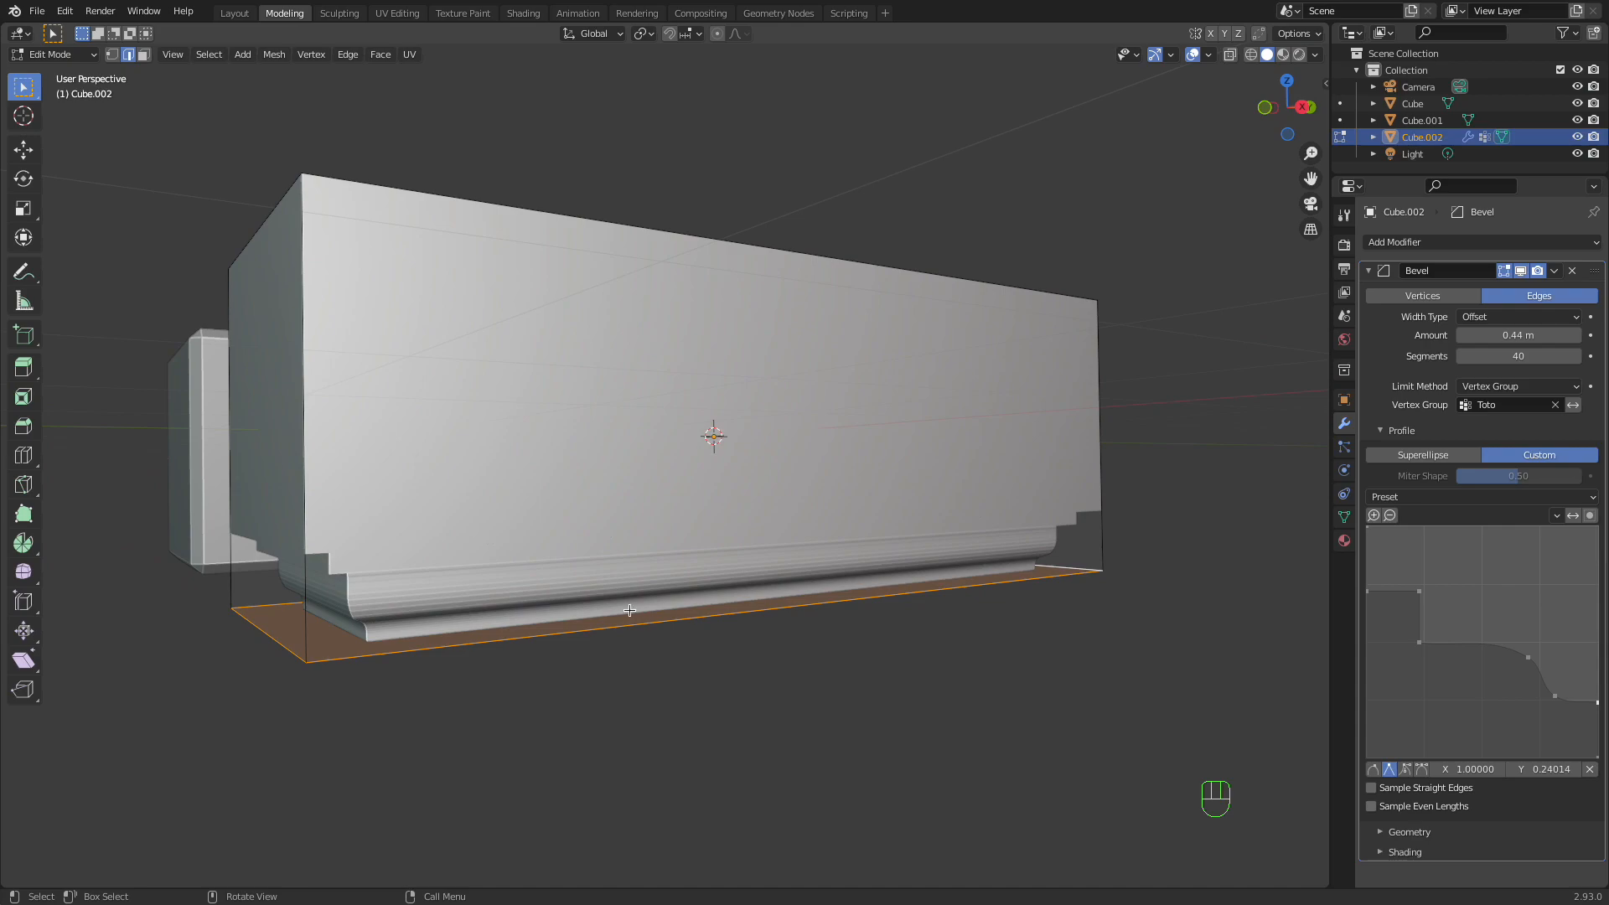
scroll(683, 605, "up", 2)
scroll(662, 594, "down", 3)
middle_click_drag(604, 533, 772, 541)
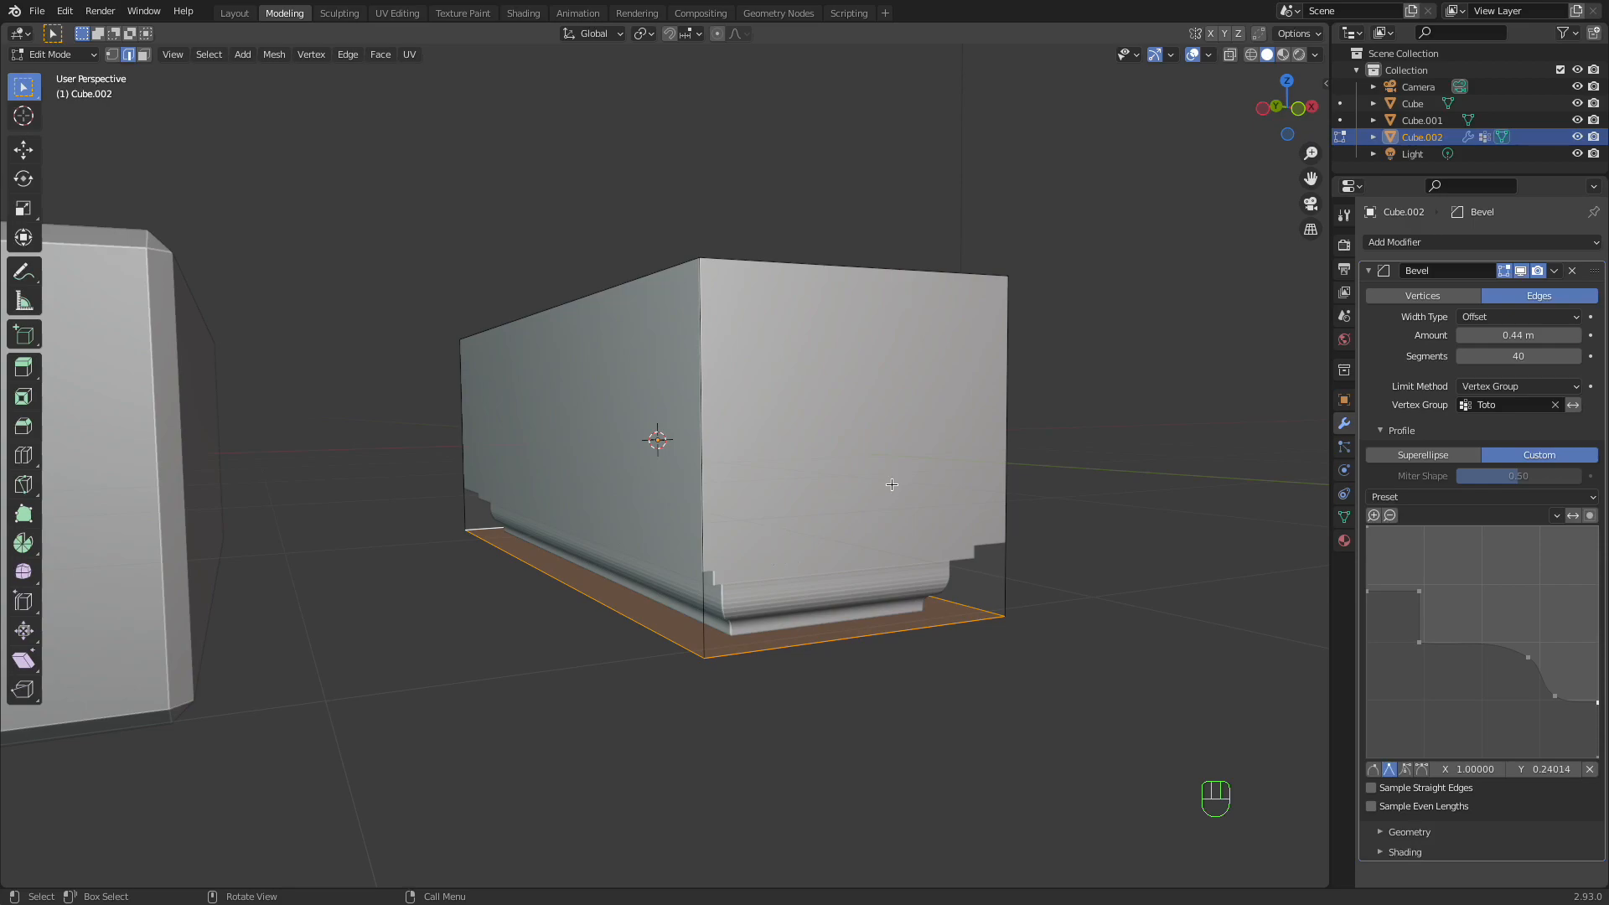
key("Tab")
middle_click_drag(902, 505, 767, 478)
middle_click_drag(879, 490, 912, 514)
key("Tab")
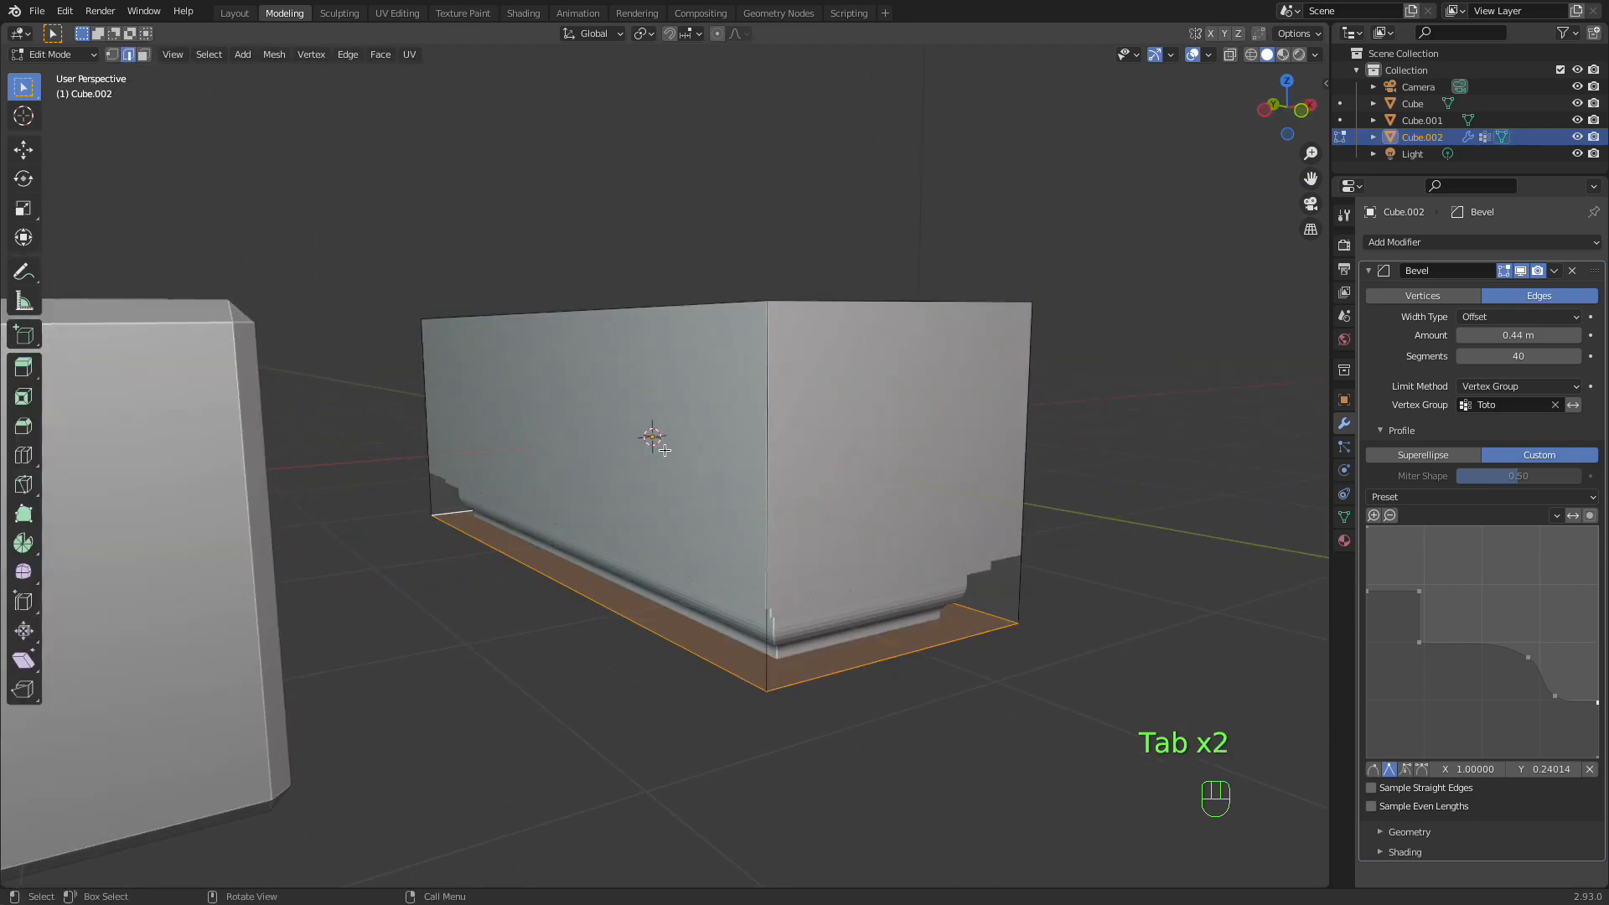
Delete the box's long back face in face select mode.
key("3")
left_click(636, 453)
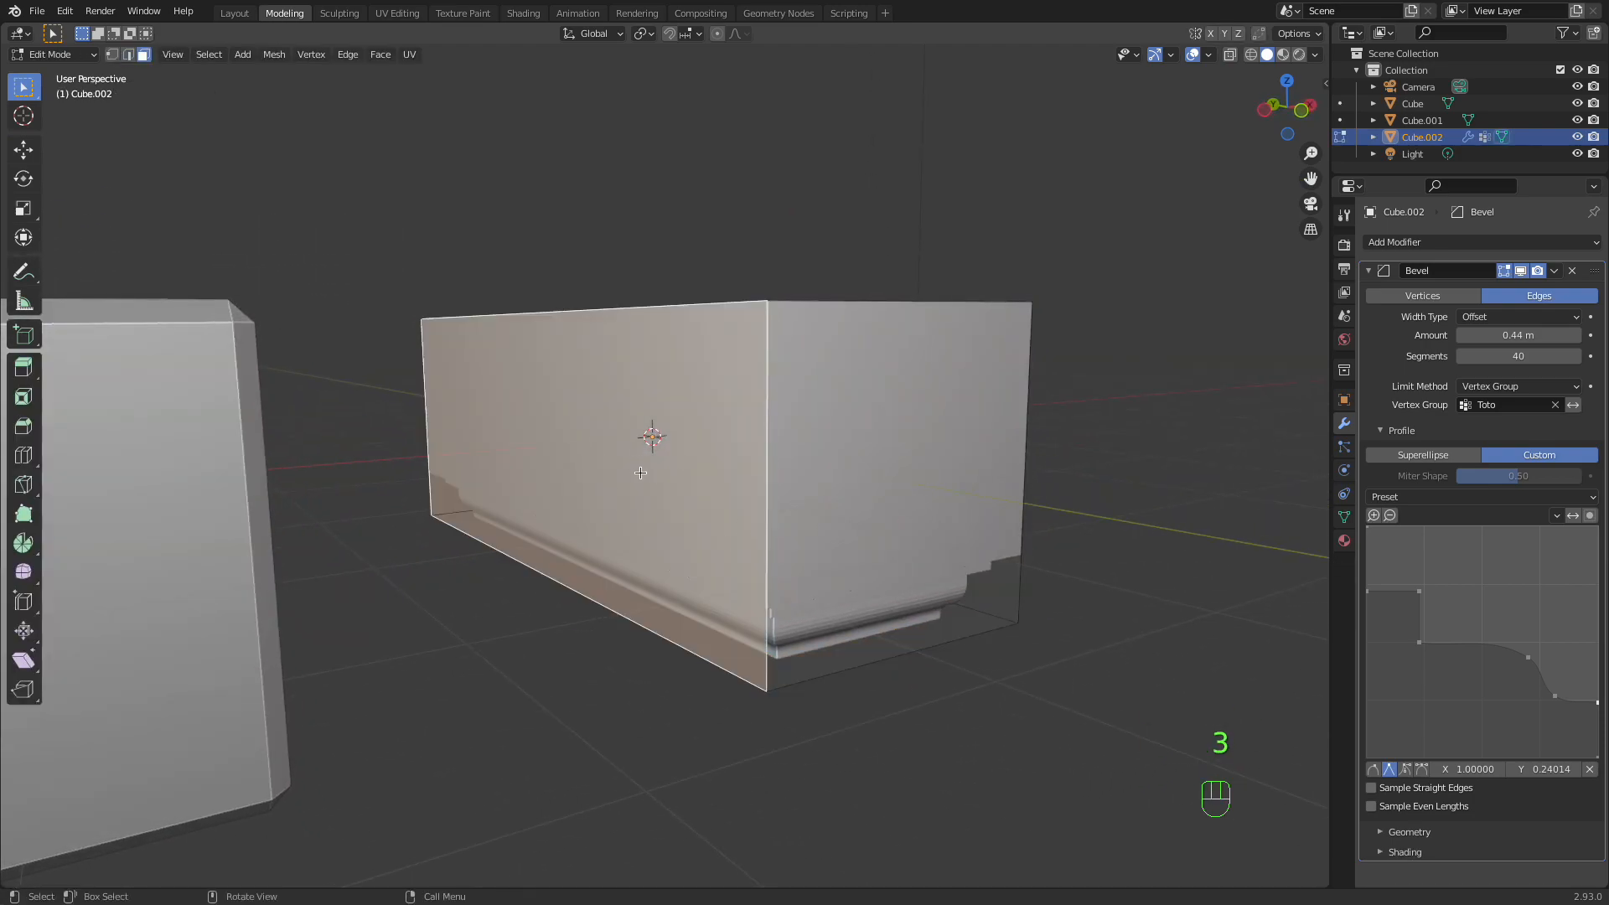
key("x")
left_click(620, 508)
middle_click_drag(916, 569, 759, 568)
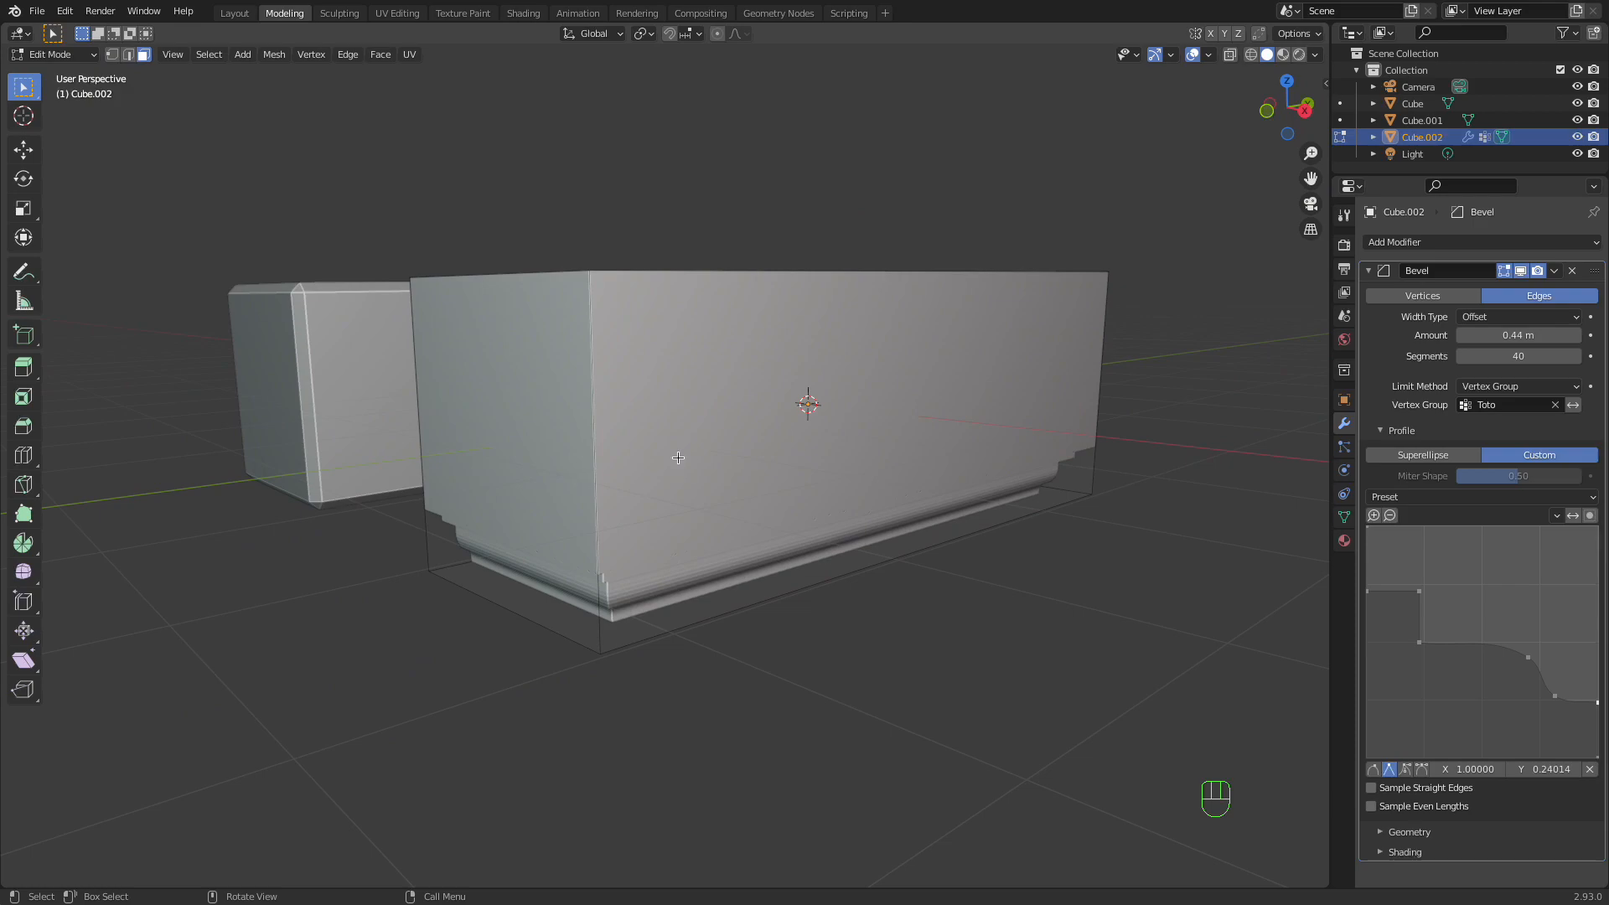
Leave Edit Mode and shade the box smooth.
middle_click_drag(730, 473, 729, 408)
key("Tab")
right_click_drag(730, 381, 679, 385)
middle_click_drag(779, 513, 655, 380)
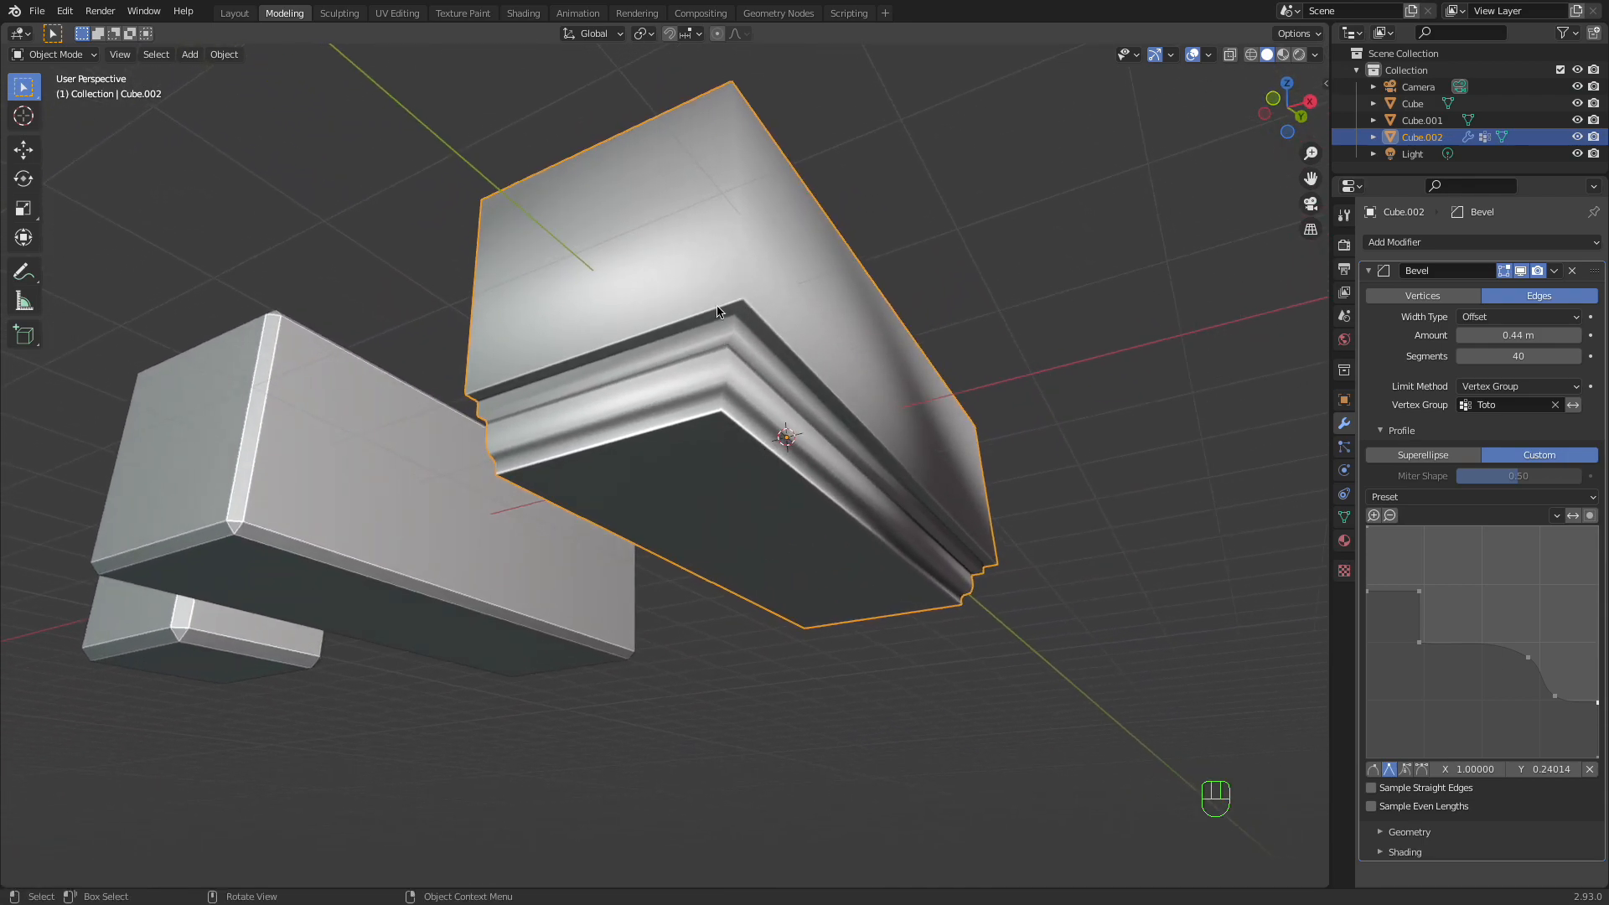
Enable Auto Smooth for the box's mesh normals.
left_click(1344, 517)
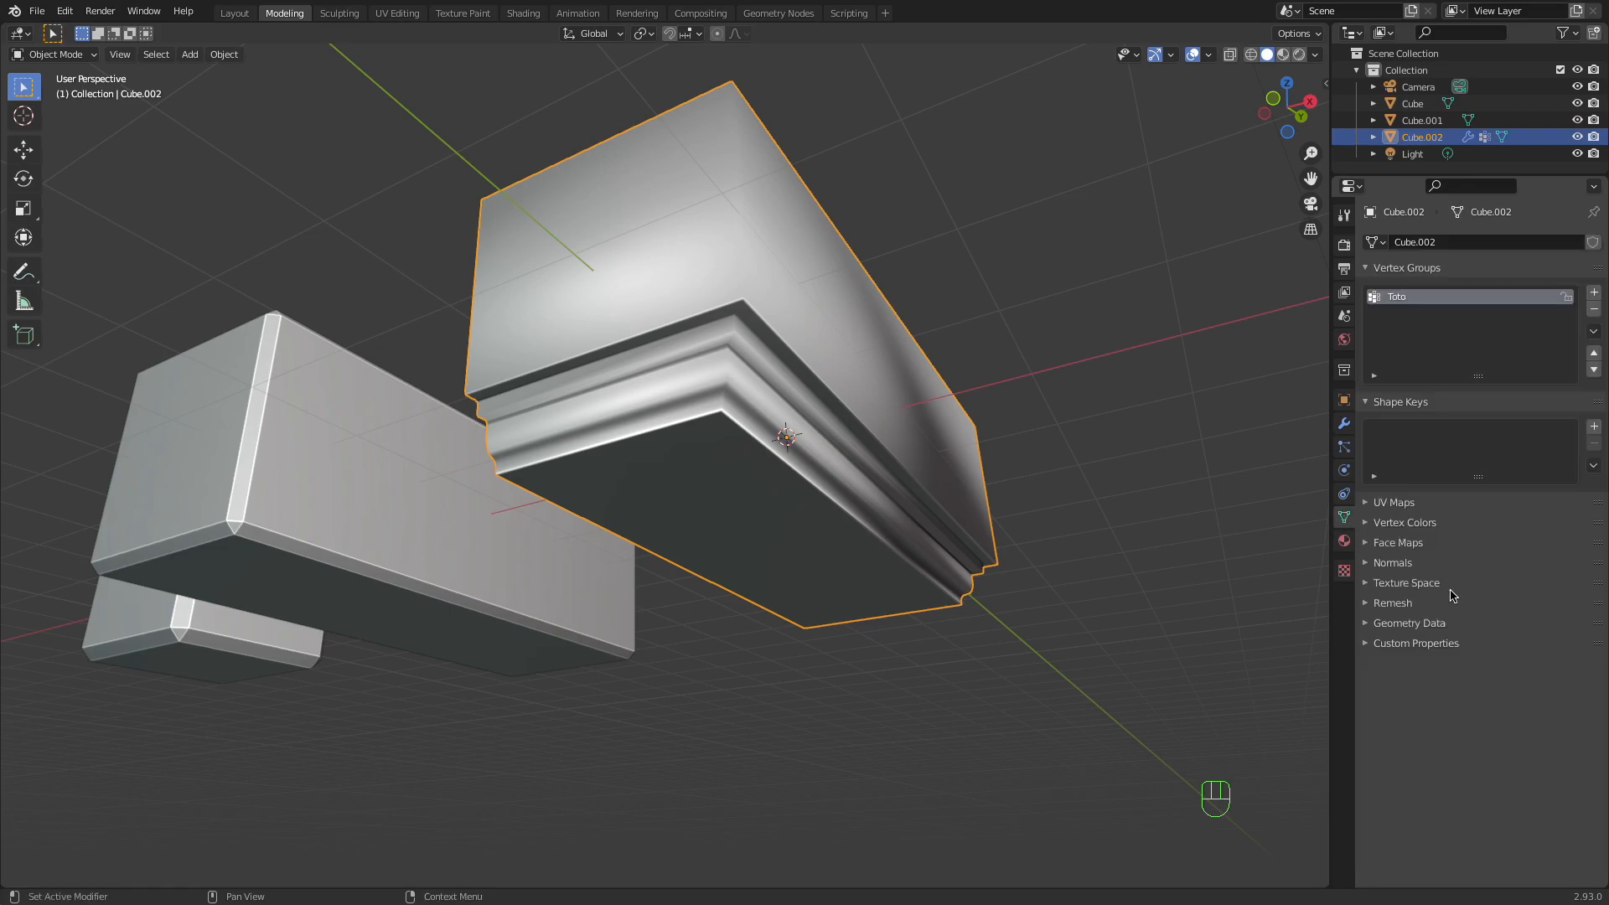
left_click(1367, 563)
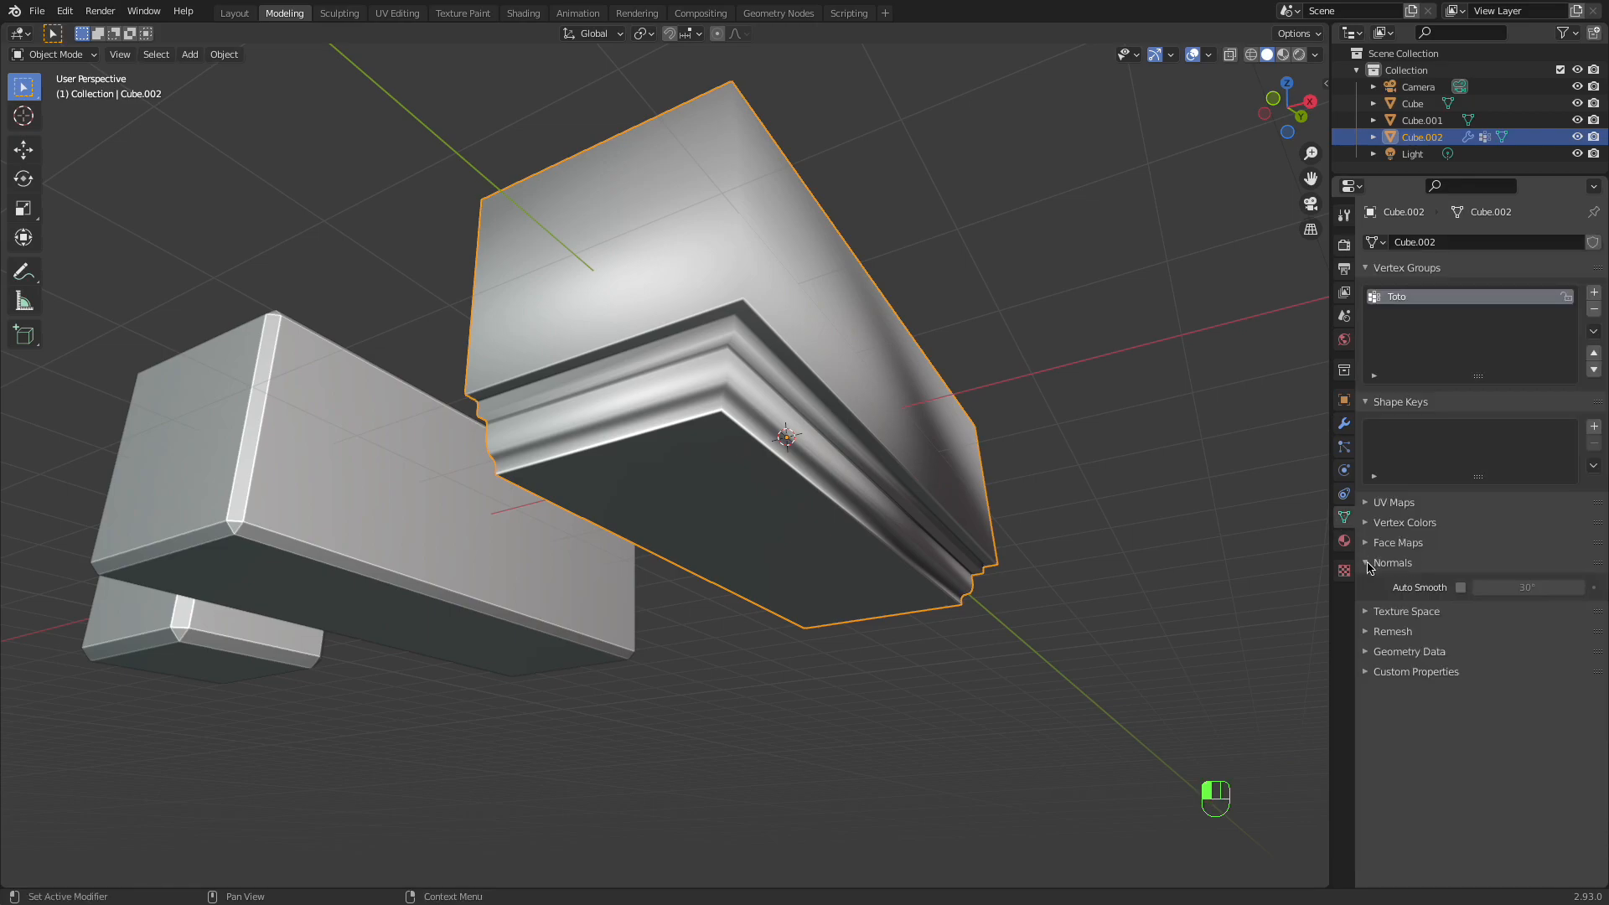
left_click(1461, 588)
middle_click_drag(679, 383, 653, 394)
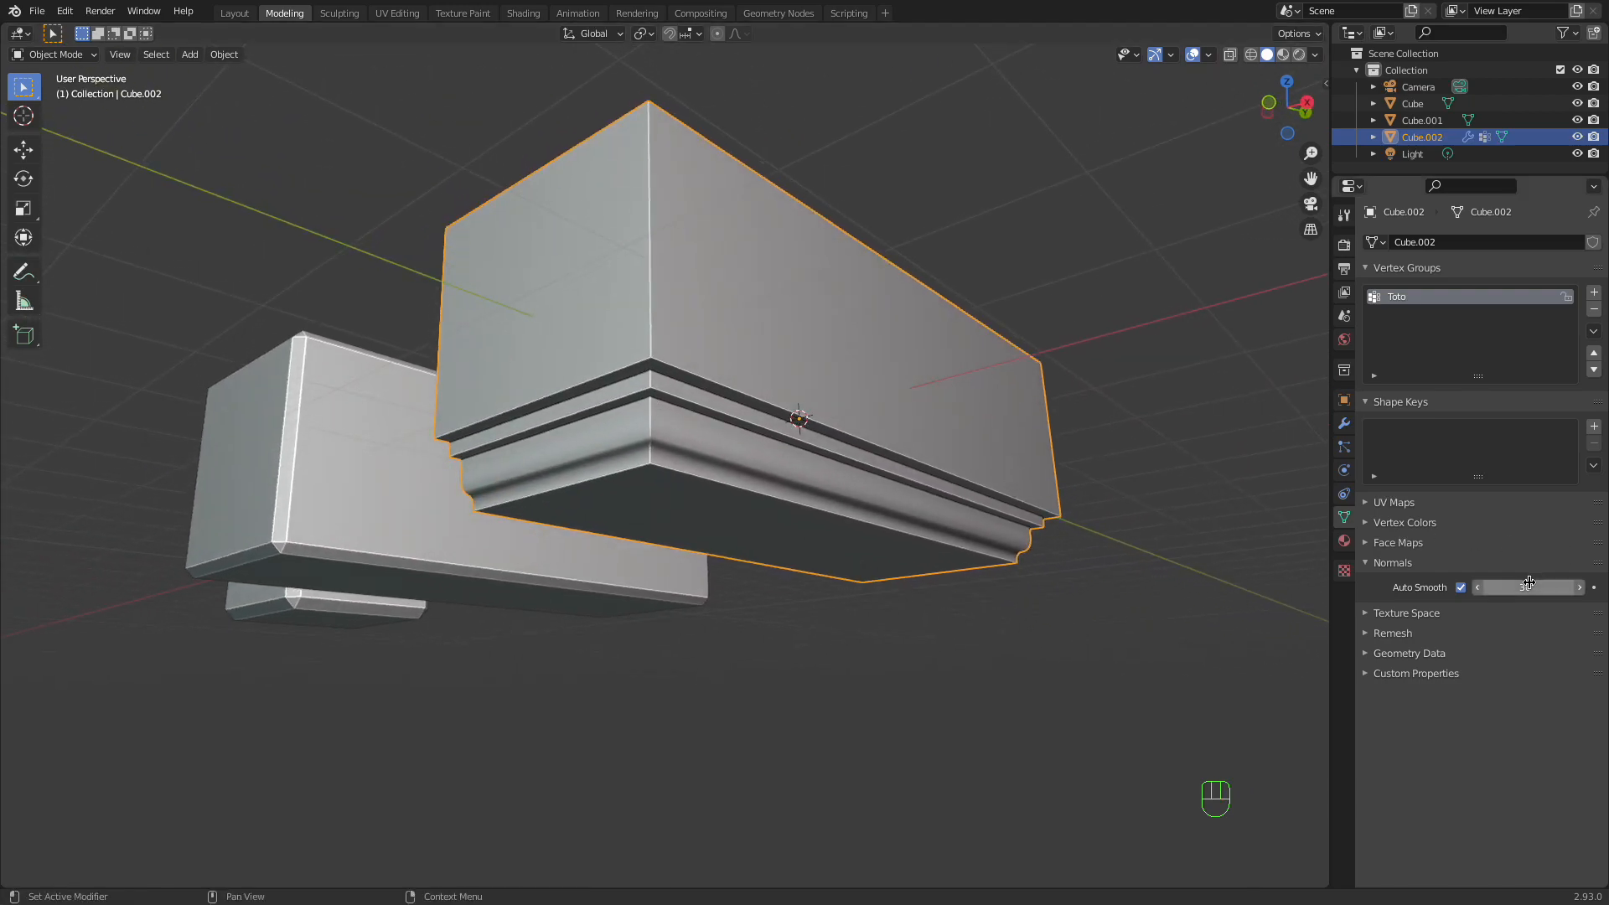
middle_click_drag(800, 473, 916, 525)
Apply the Bevel modifier to the box.
left_click(1343, 424)
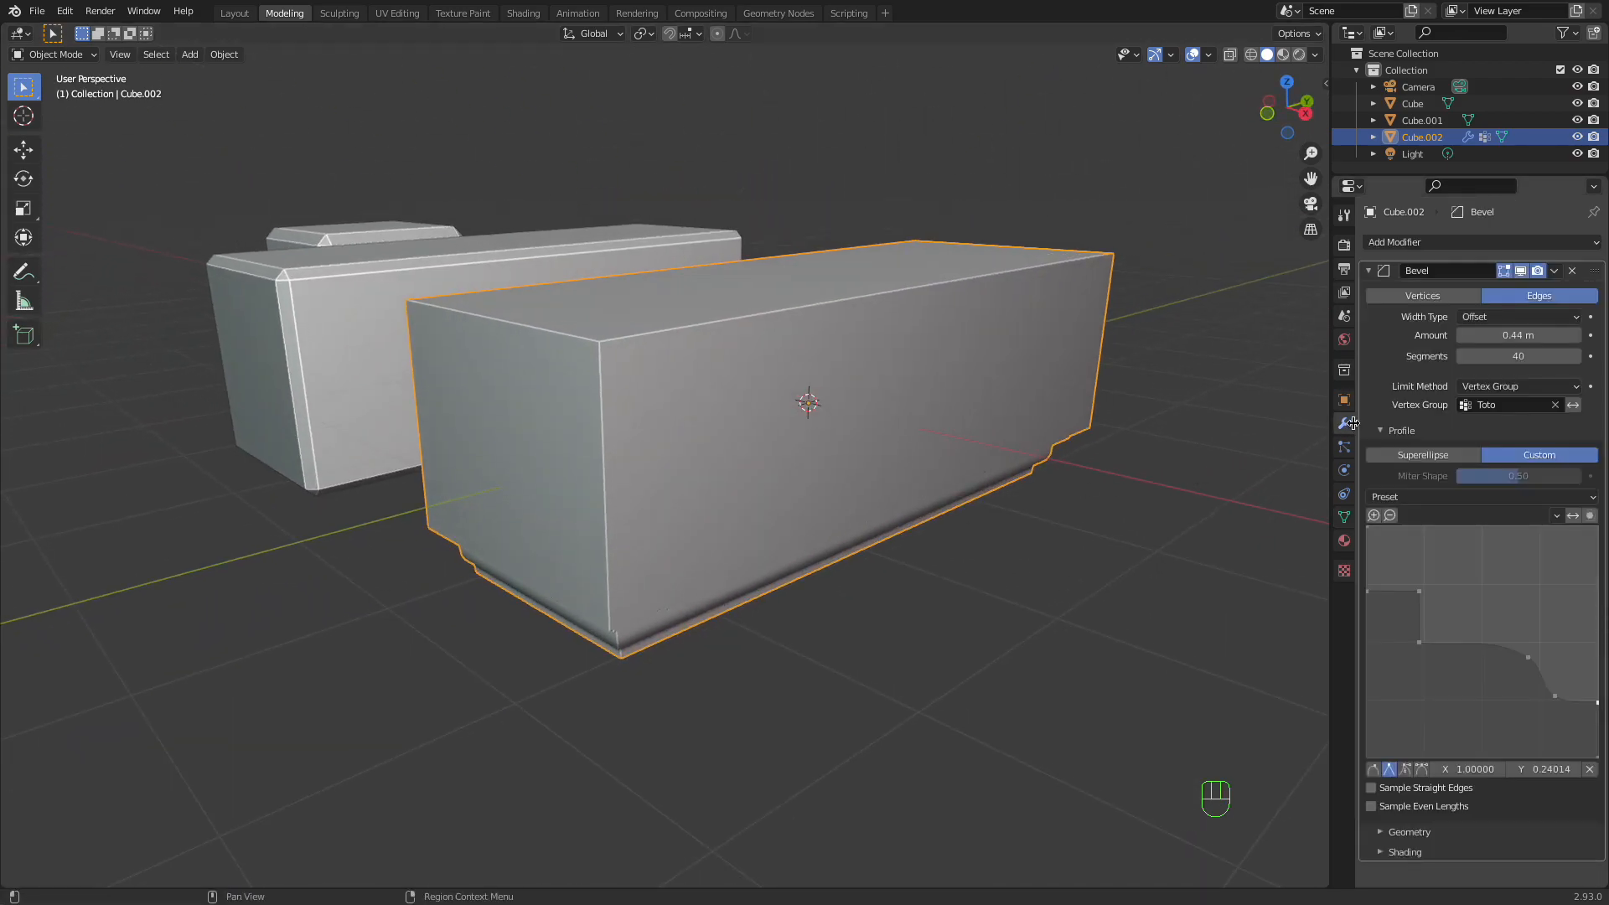
middle_click_drag(1016, 438, 1017, 368)
left_click(1554, 271)
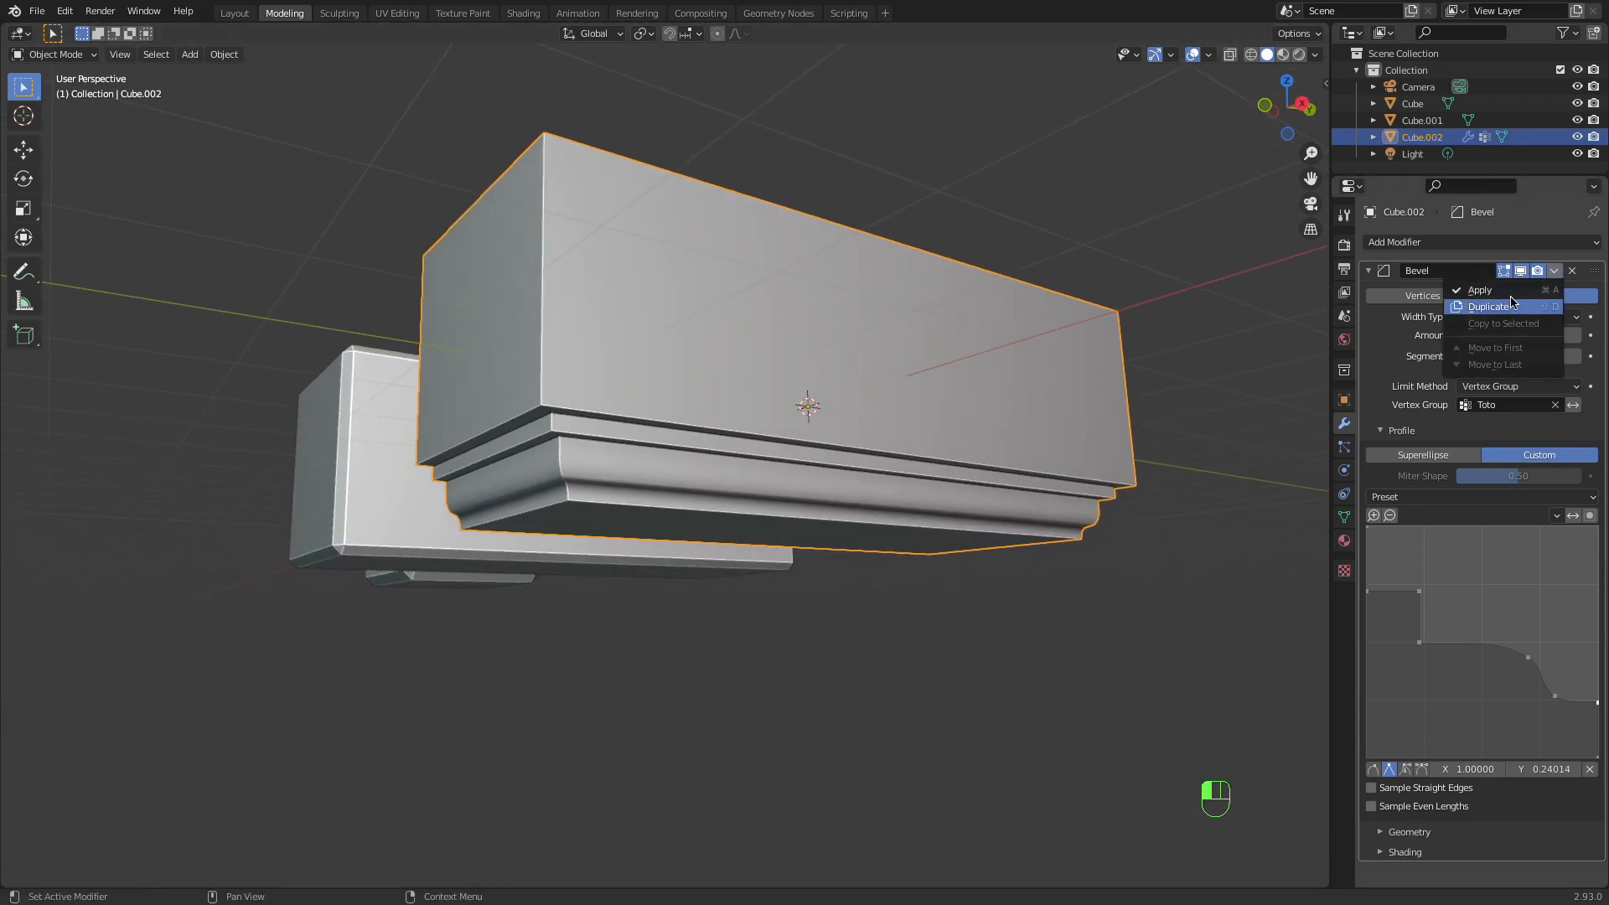
left_click(1518, 291)
middle_click_drag(693, 444, 821, 494)
Select the boundary edge loop of the open long side and fill it with a single face.
key("Tab")
left_click(793, 399)
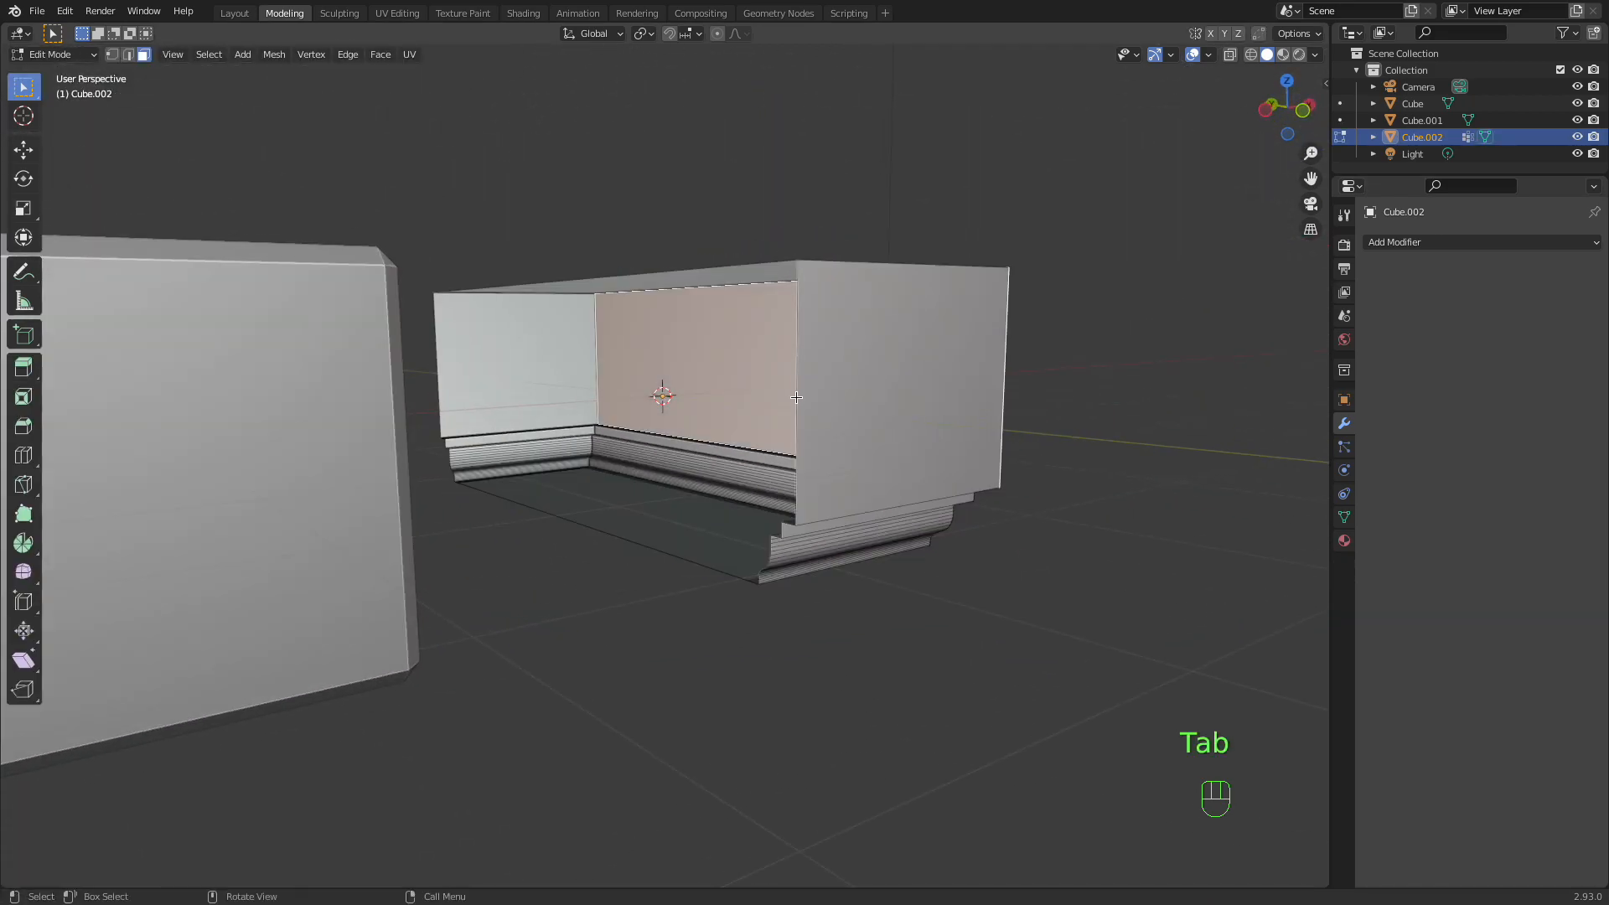
middle_click_drag(776, 388, 672, 297)
key("2")
left_click(676, 291)
left_click(686, 562, "alt")
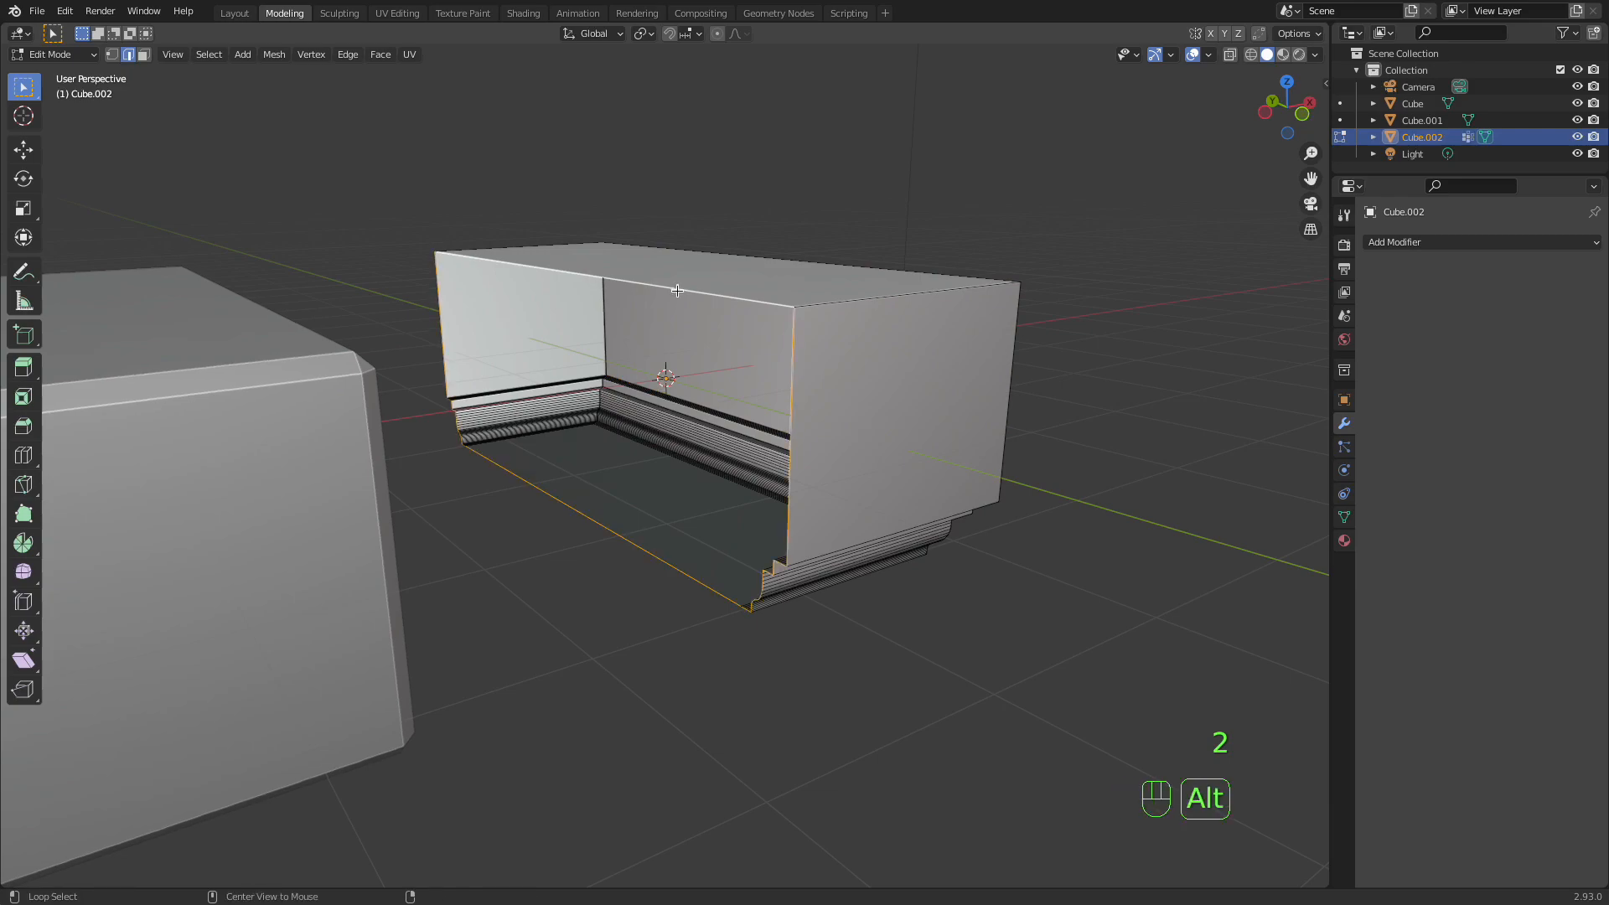
middle_click_drag(579, 345, 596, 375)
key("f")
middle_click_drag(834, 448, 720, 416)
middle_click_drag(856, 425, 711, 385)
key("Tab")
key("Tab")
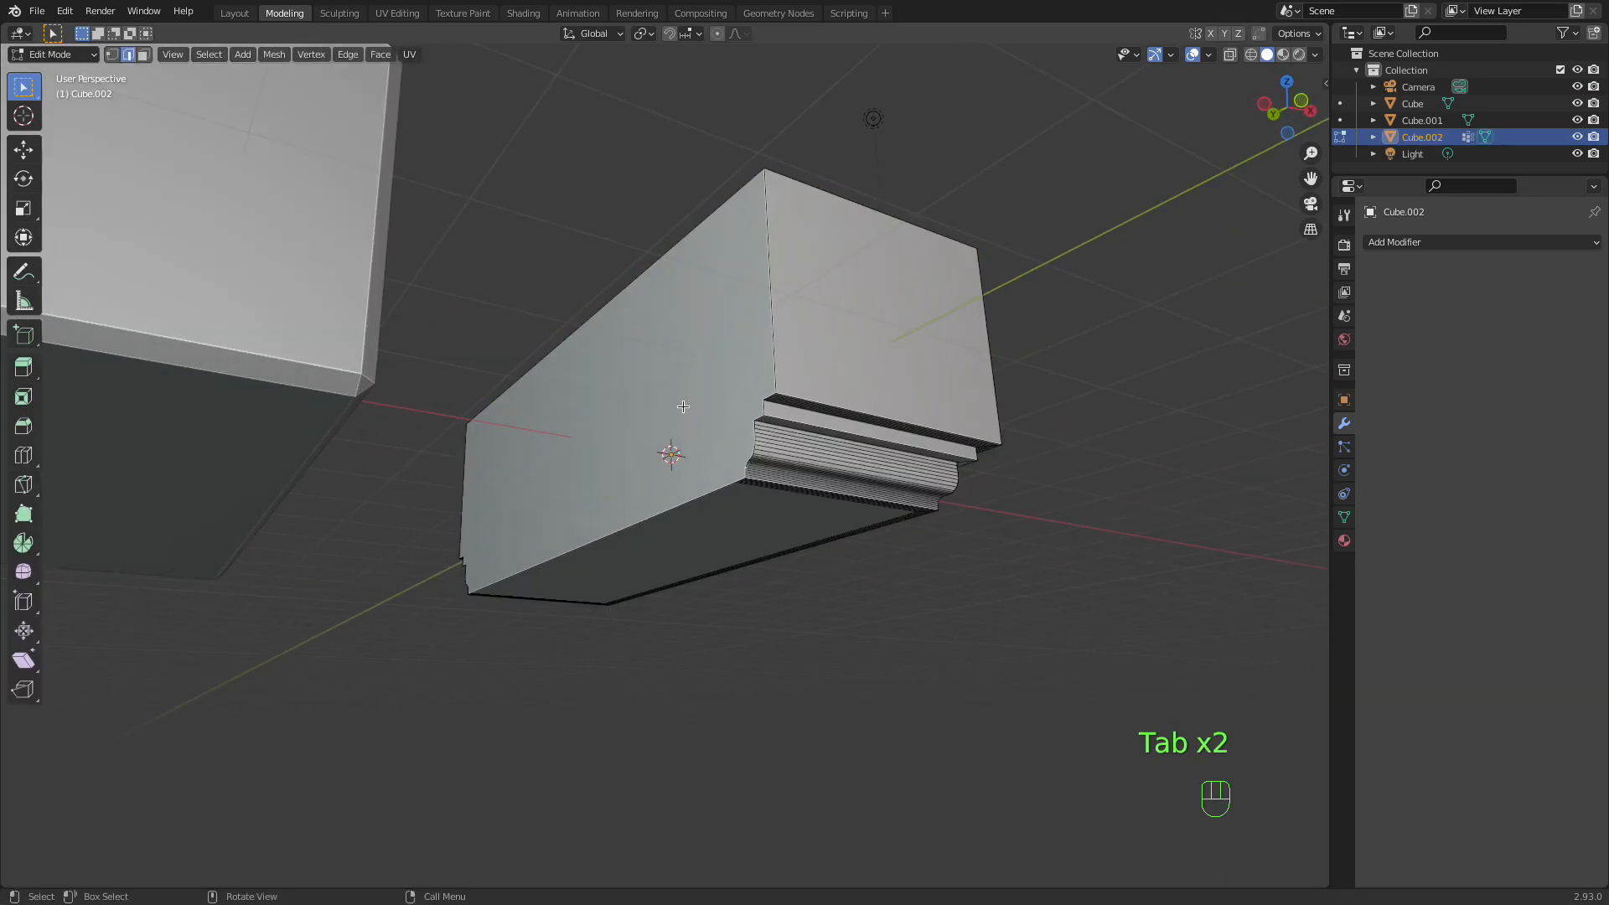
Try Poke Faces on the filled long side face and undo it.
key("3")
middle_click_drag(664, 452, 623, 433)
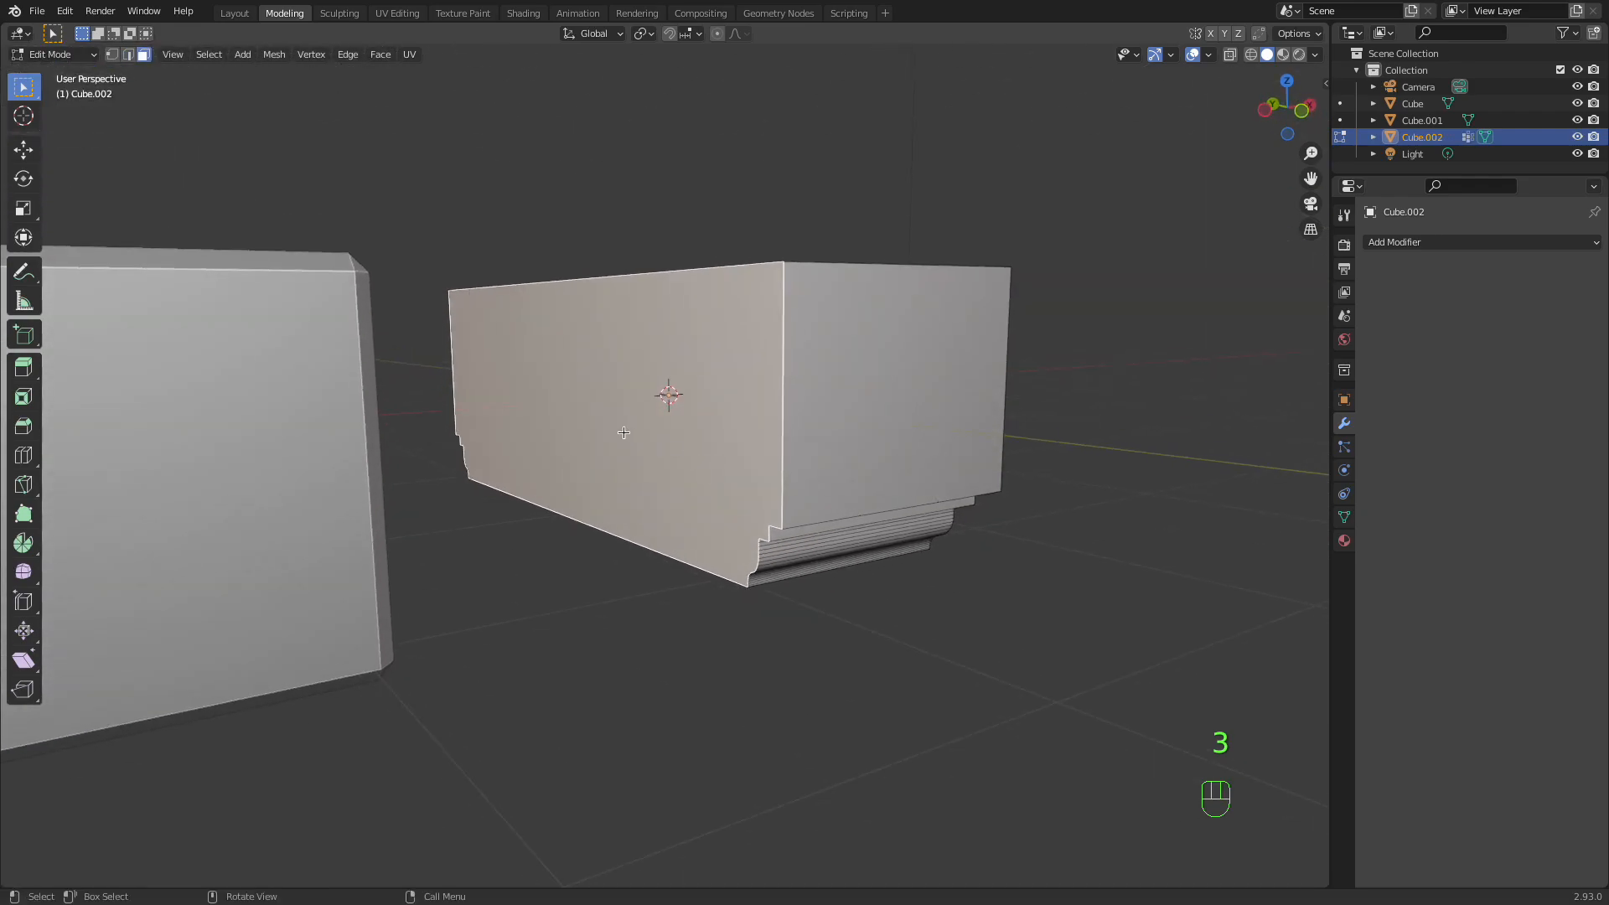
left_click(380, 55)
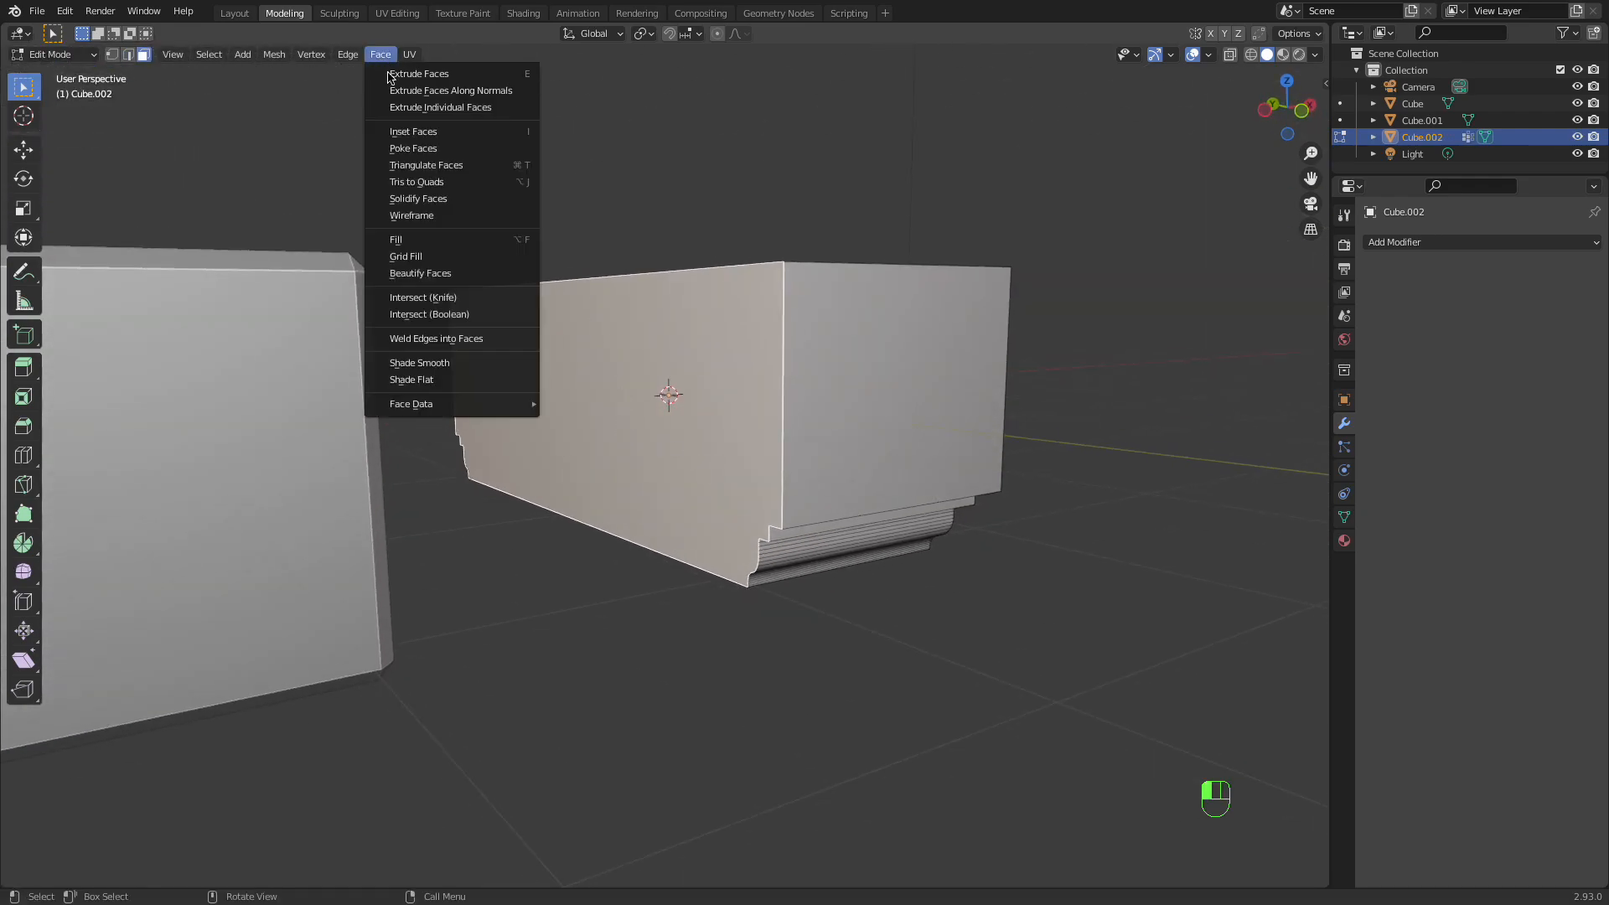
left_click(441, 148)
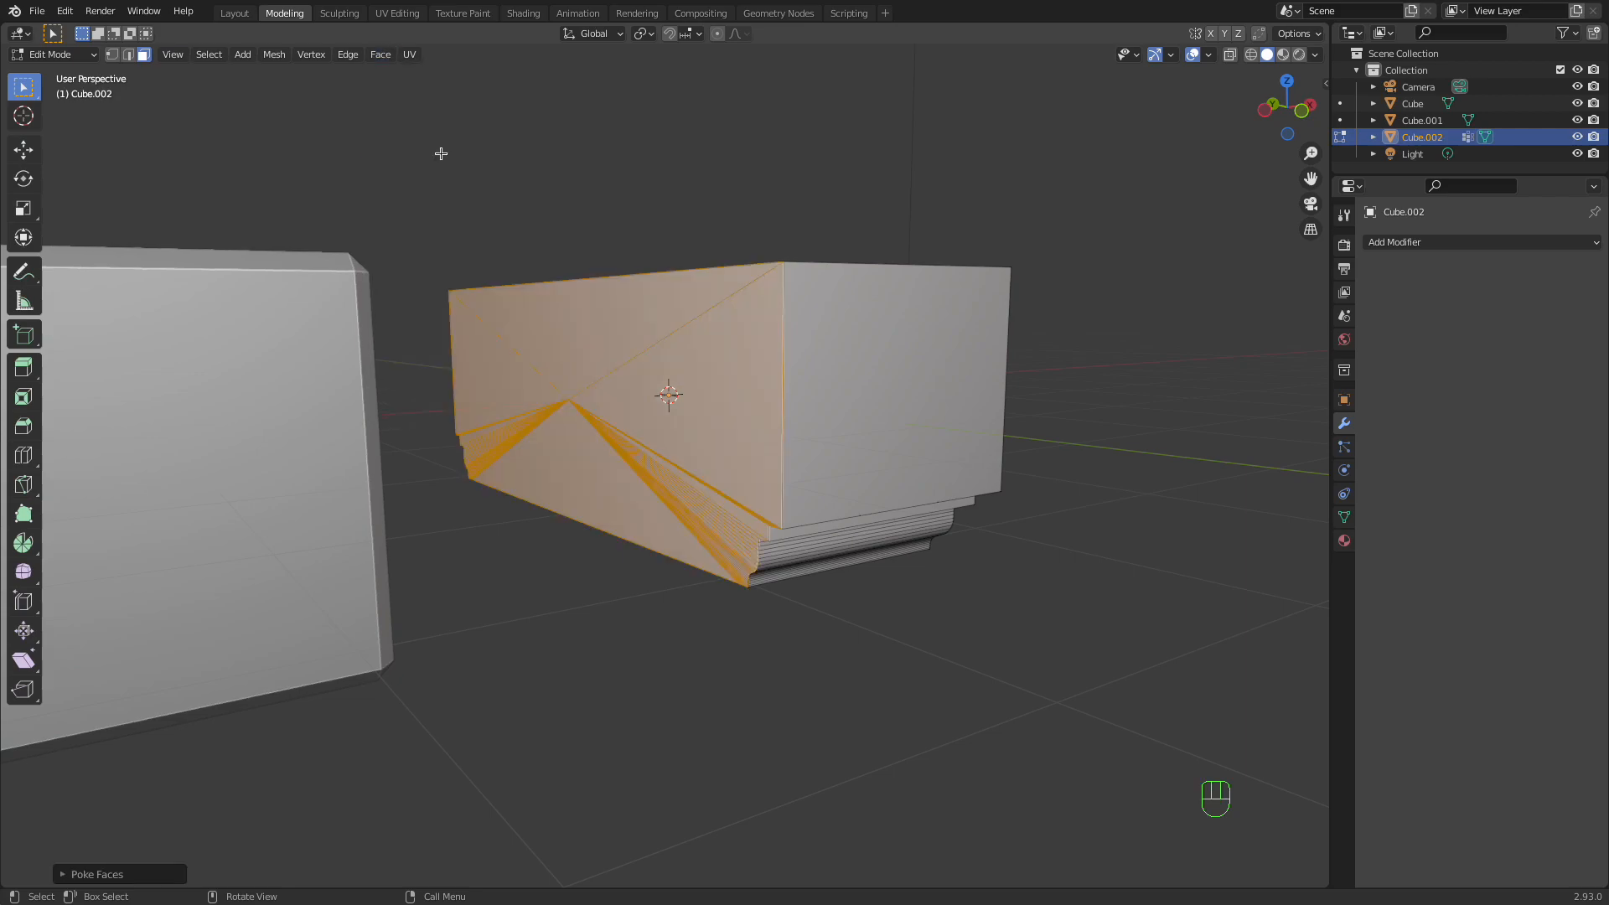
key("super+z")
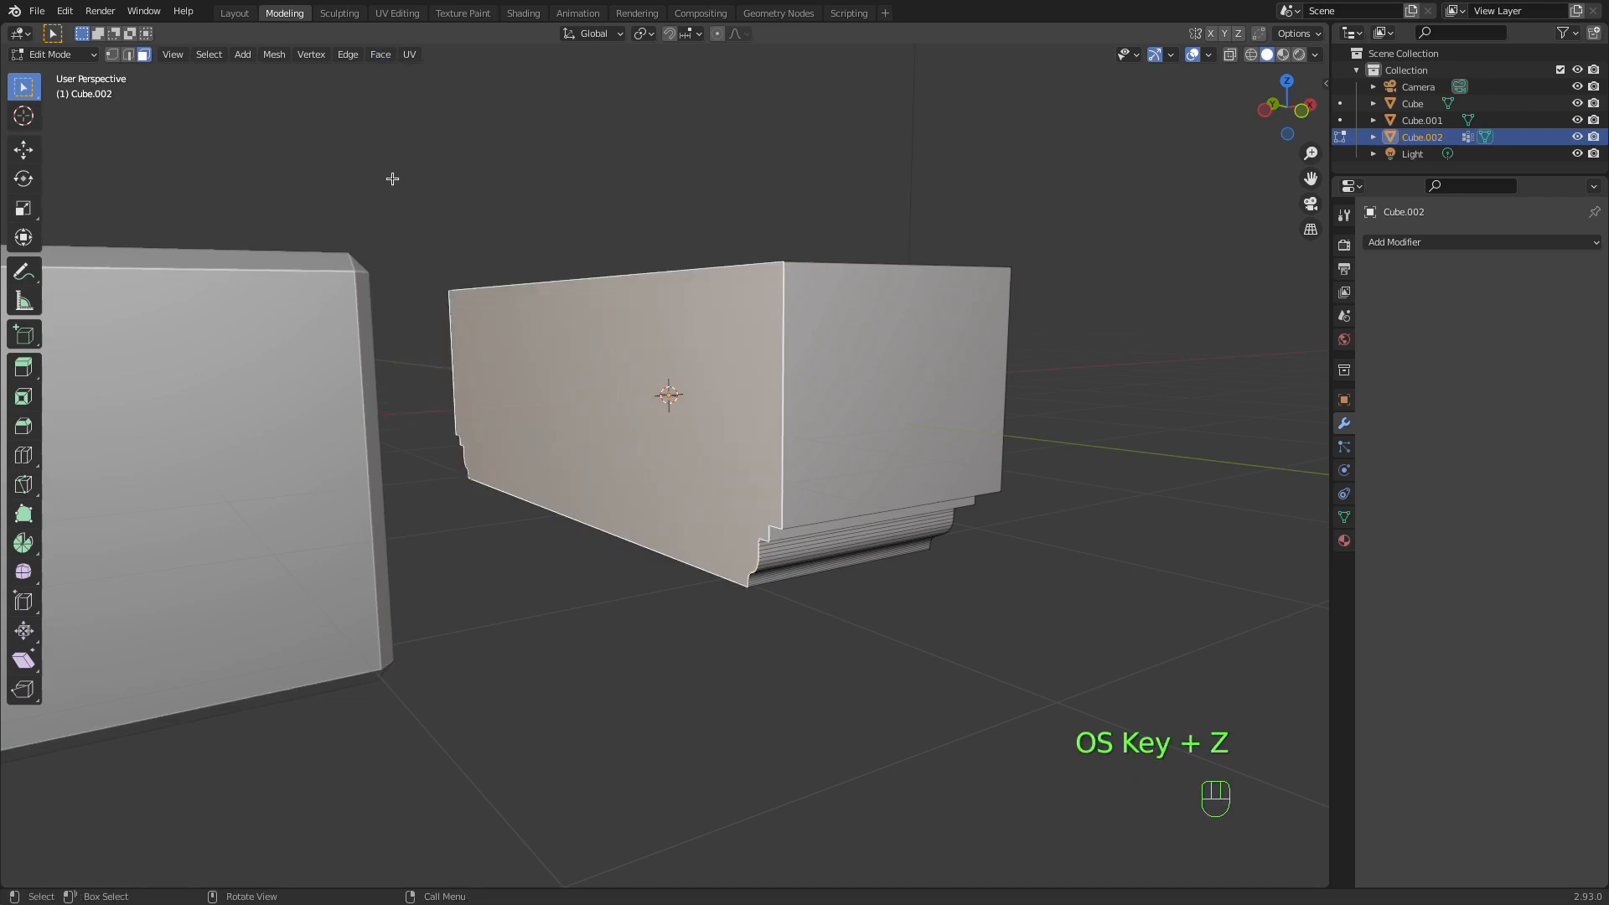
Triangulate the filled long side face and return to Object Mode.
left_click(380, 55)
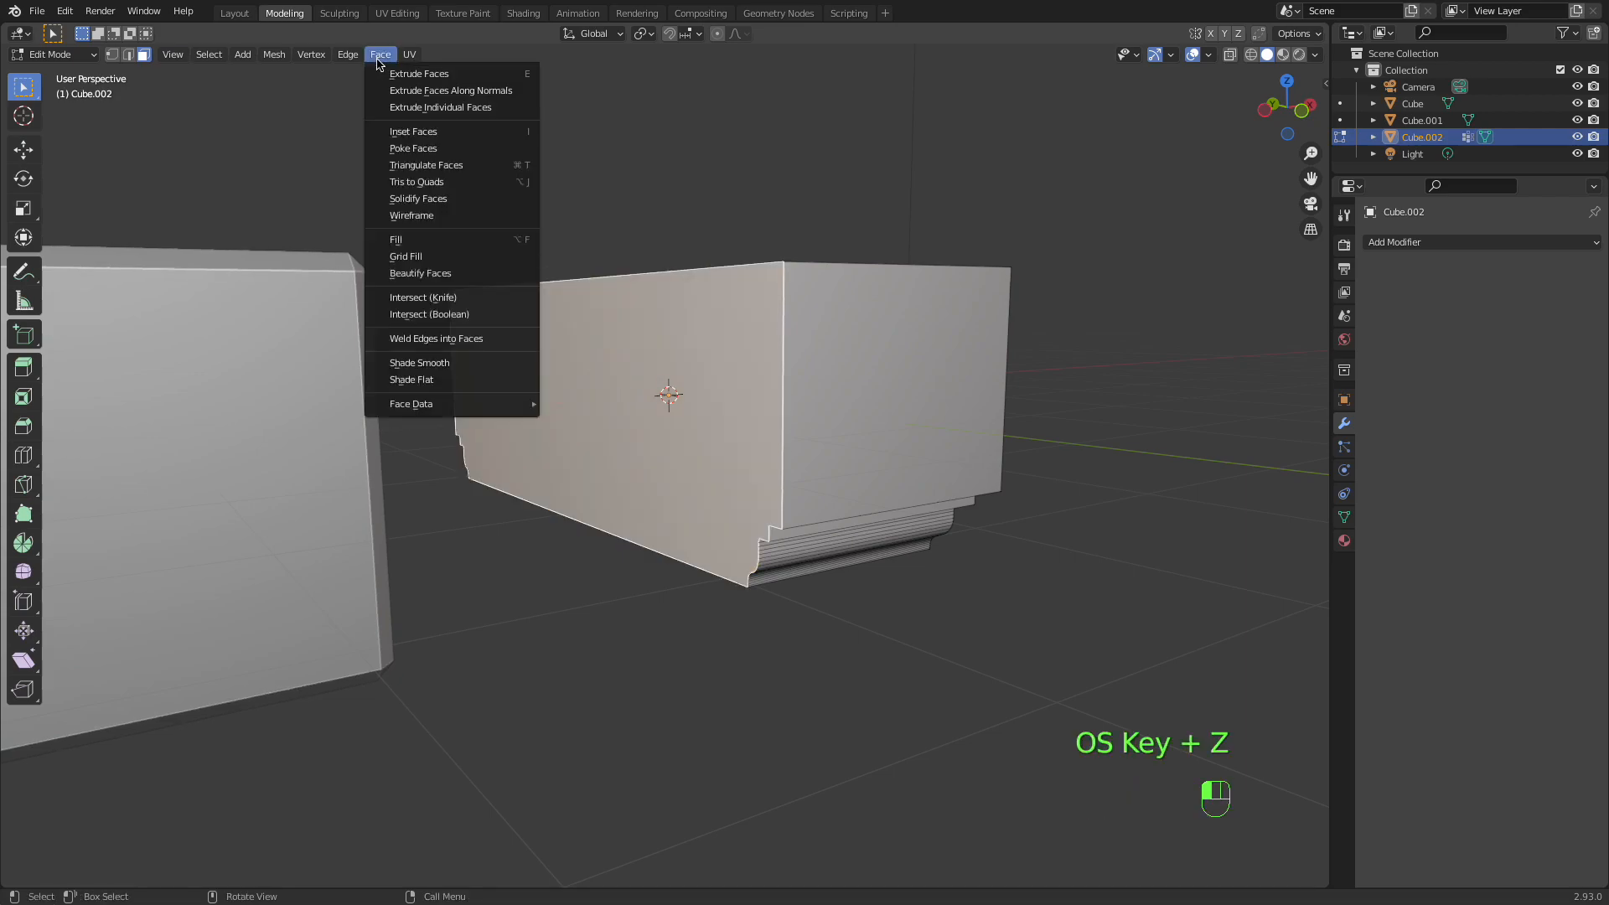
left_click(464, 165)
left_click(756, 584)
middle_click_drag(855, 626, 705, 559)
key("Tab")
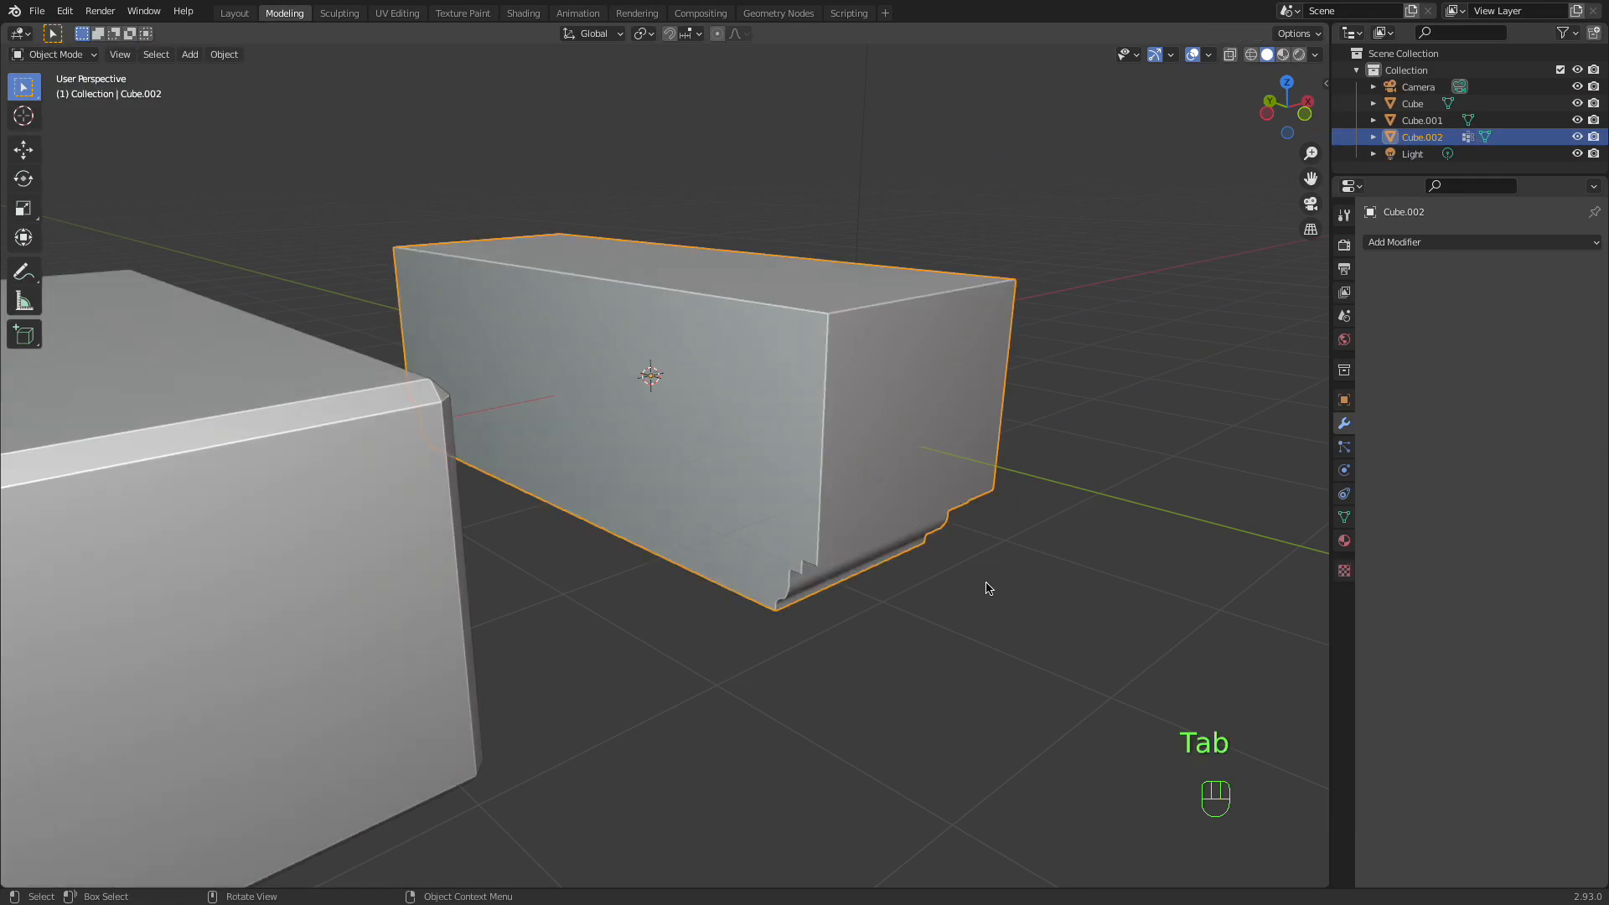
Examine the triangulated side face in Edit Mode and the finished molding in Object Mode from several angles.
left_click(956, 652)
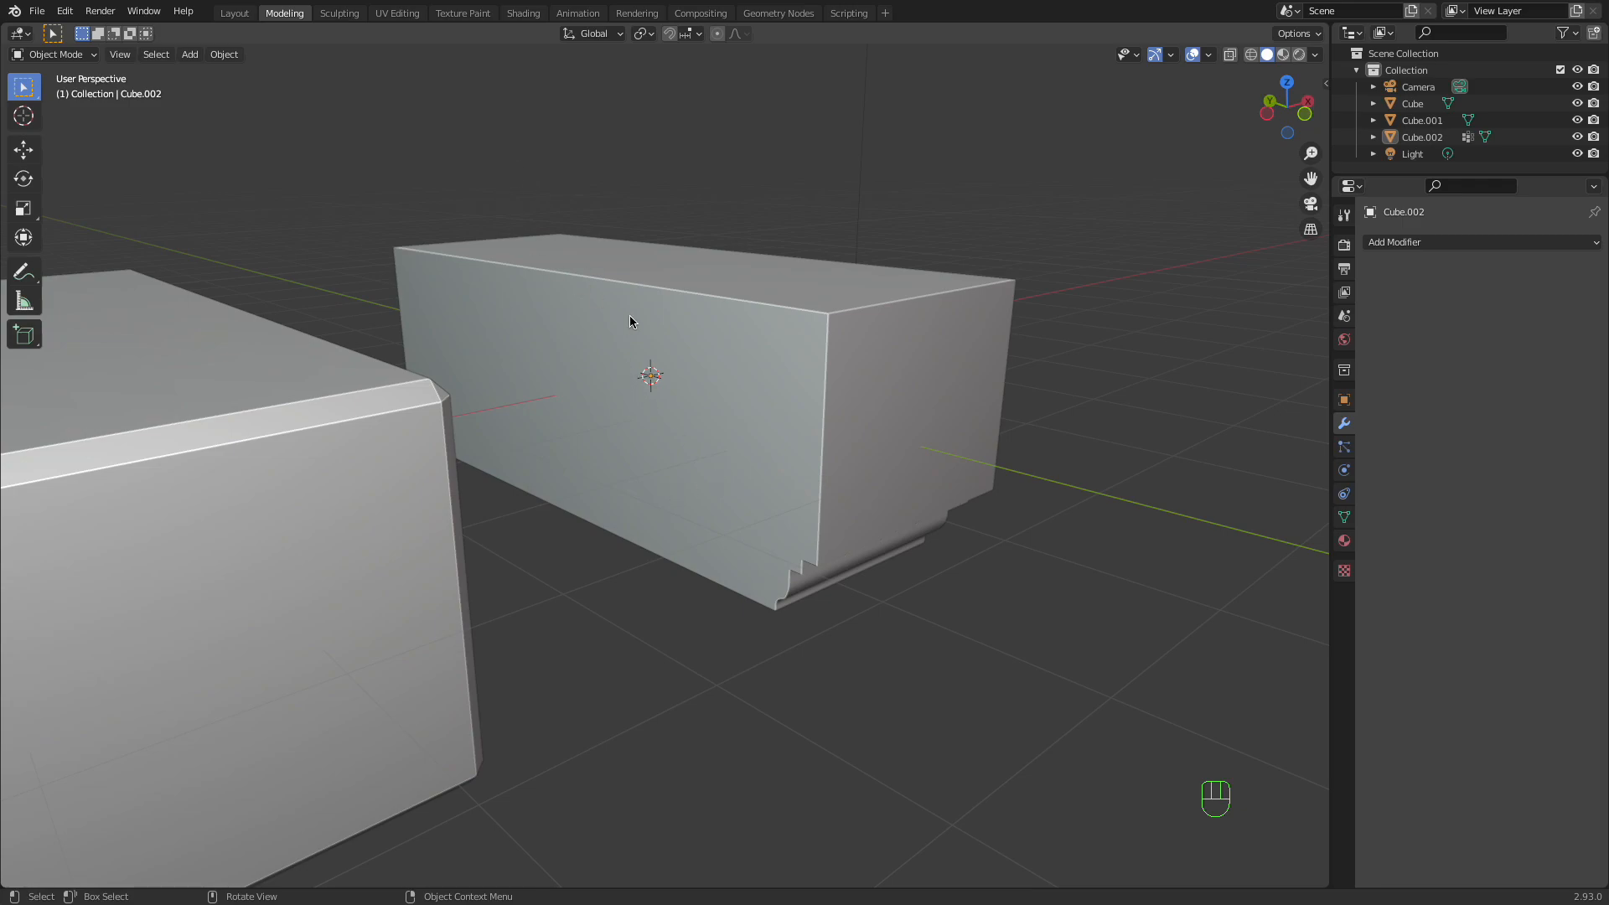
left_click(661, 329)
key("Tab")
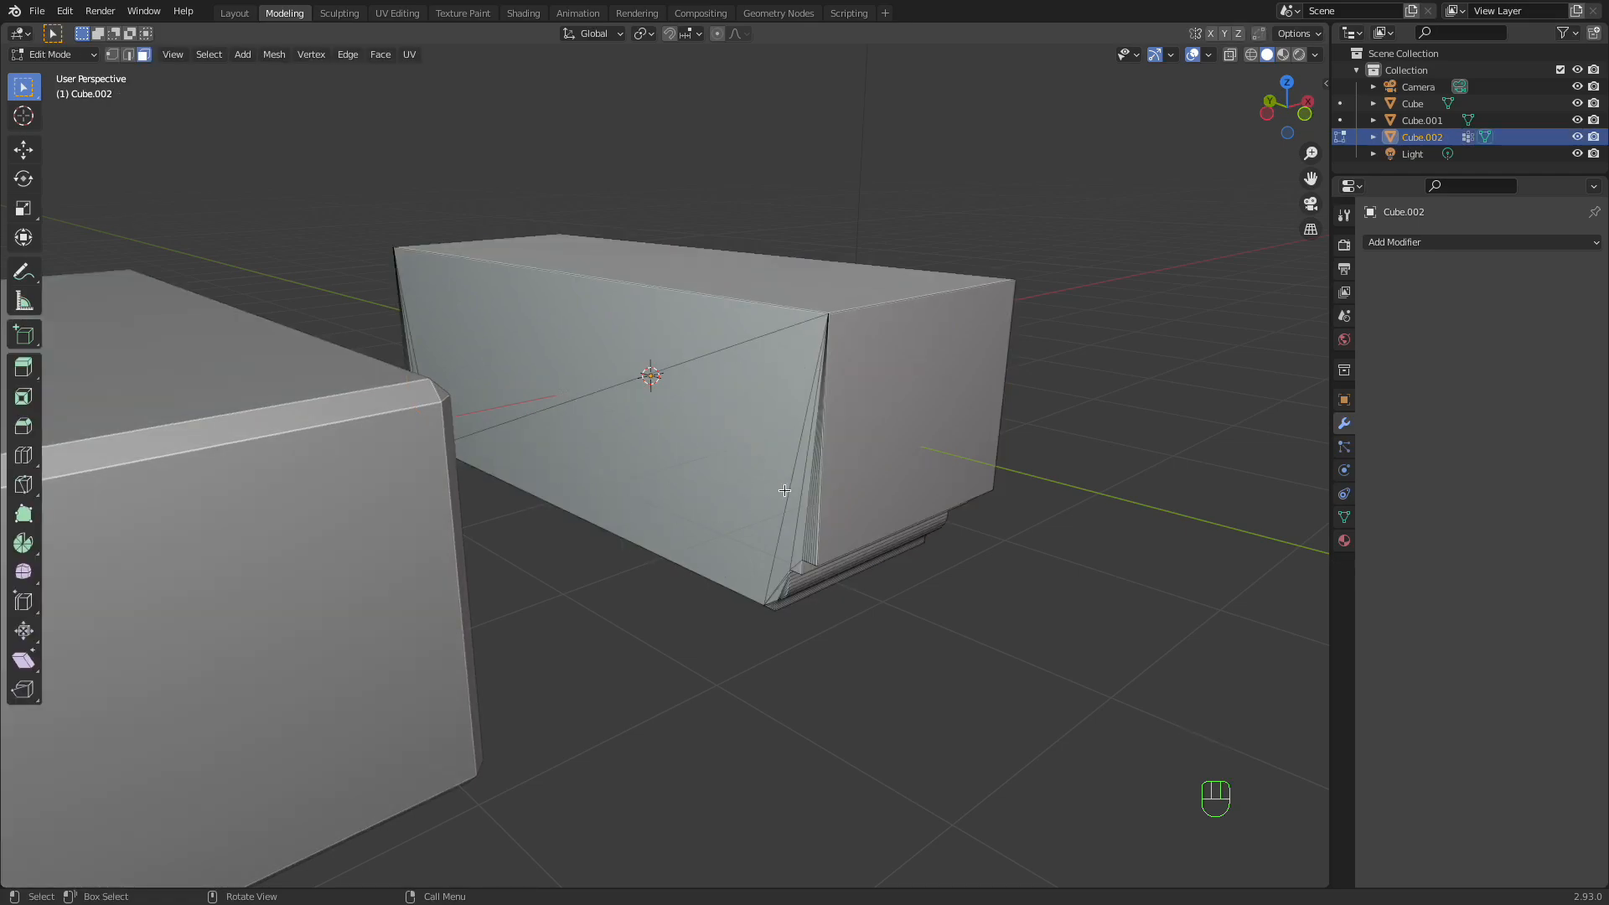
mouse_move(799, 473)
middle_mouse_down()
mouse_move(782, 467)
mouse_move(790, 503)
mouse_move(810, 500)
middle_mouse_up()
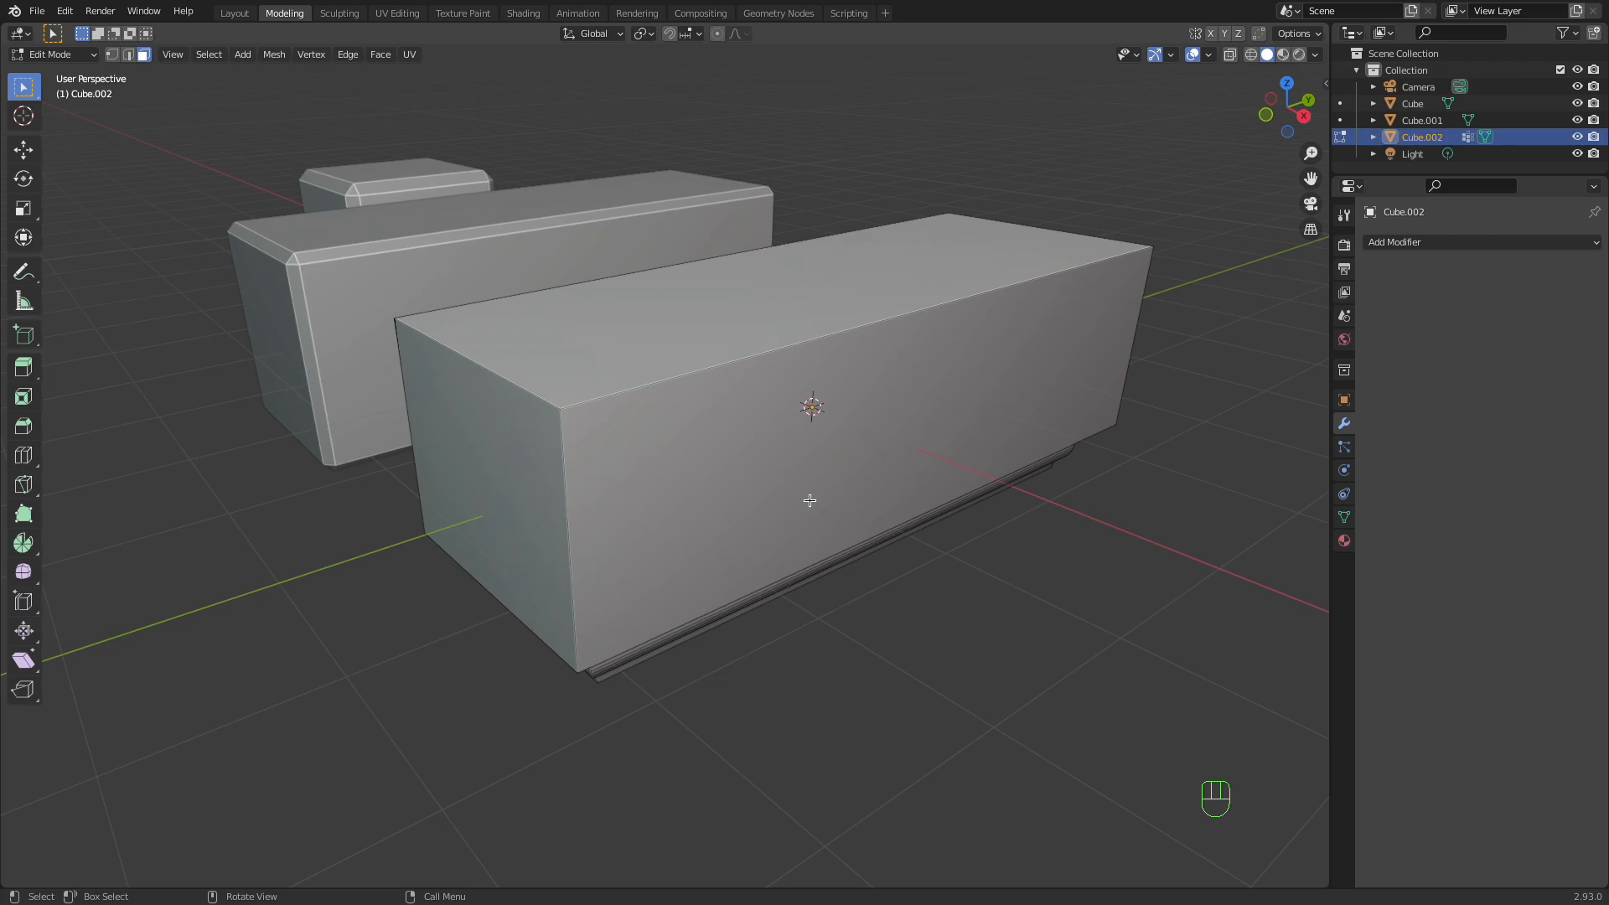
middle_click_drag(654, 449, 653, 388, "shift")
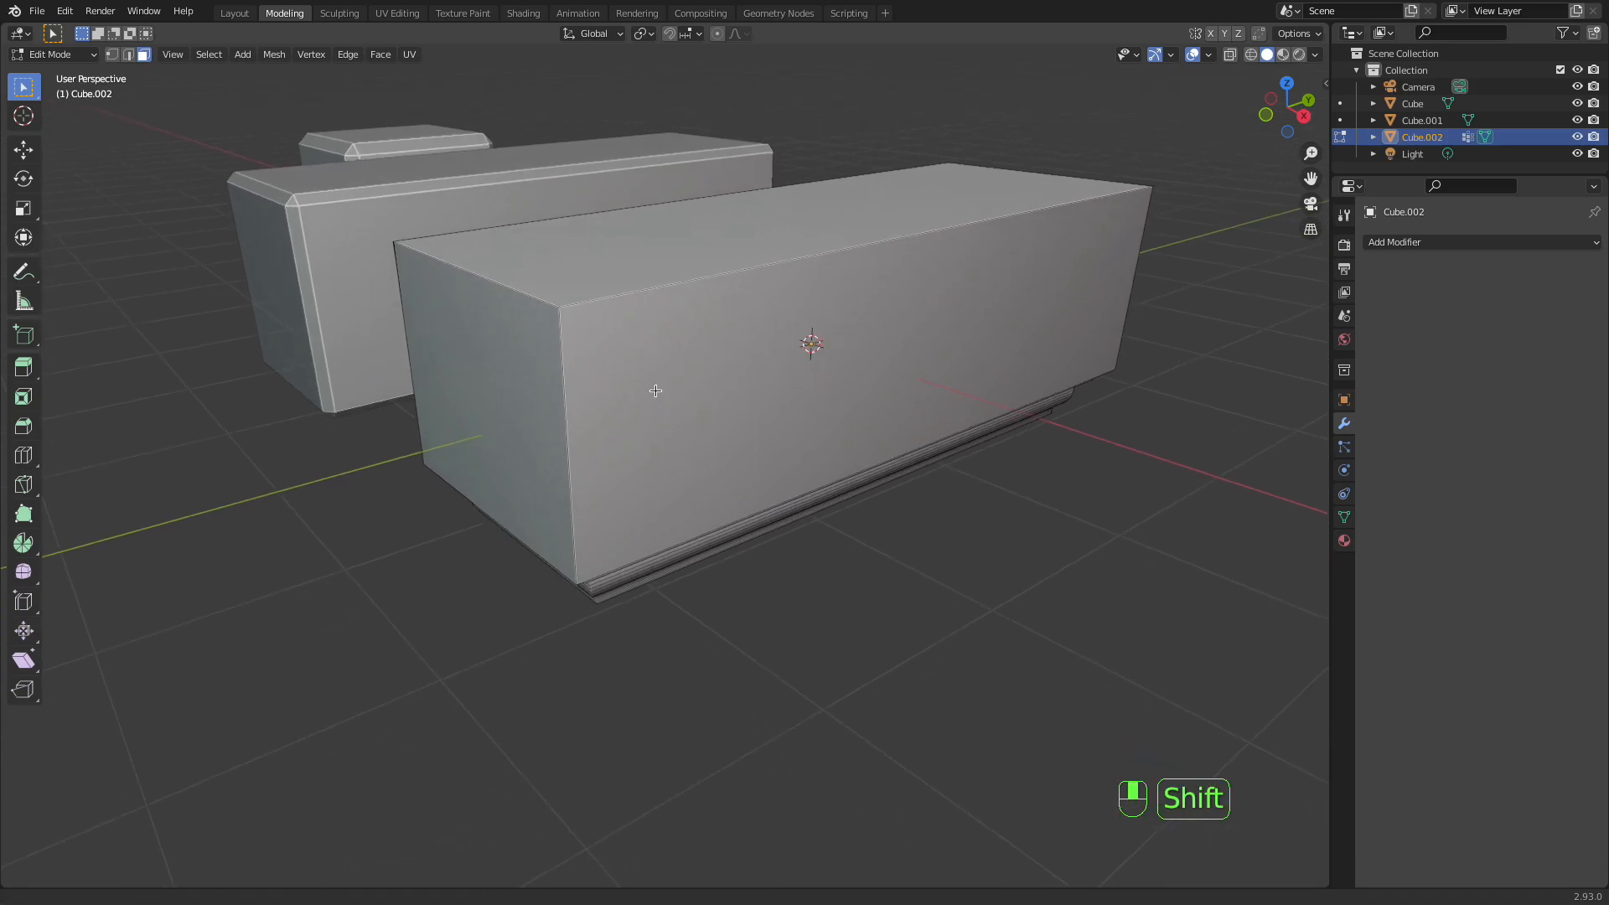
middle_click_drag(750, 467, 898, 631)
key("Tab")
mouse_move(810, 556)
middle_mouse_down()
mouse_move(743, 539)
mouse_move(761, 564)
mouse_move(800, 567)
middle_mouse_up()
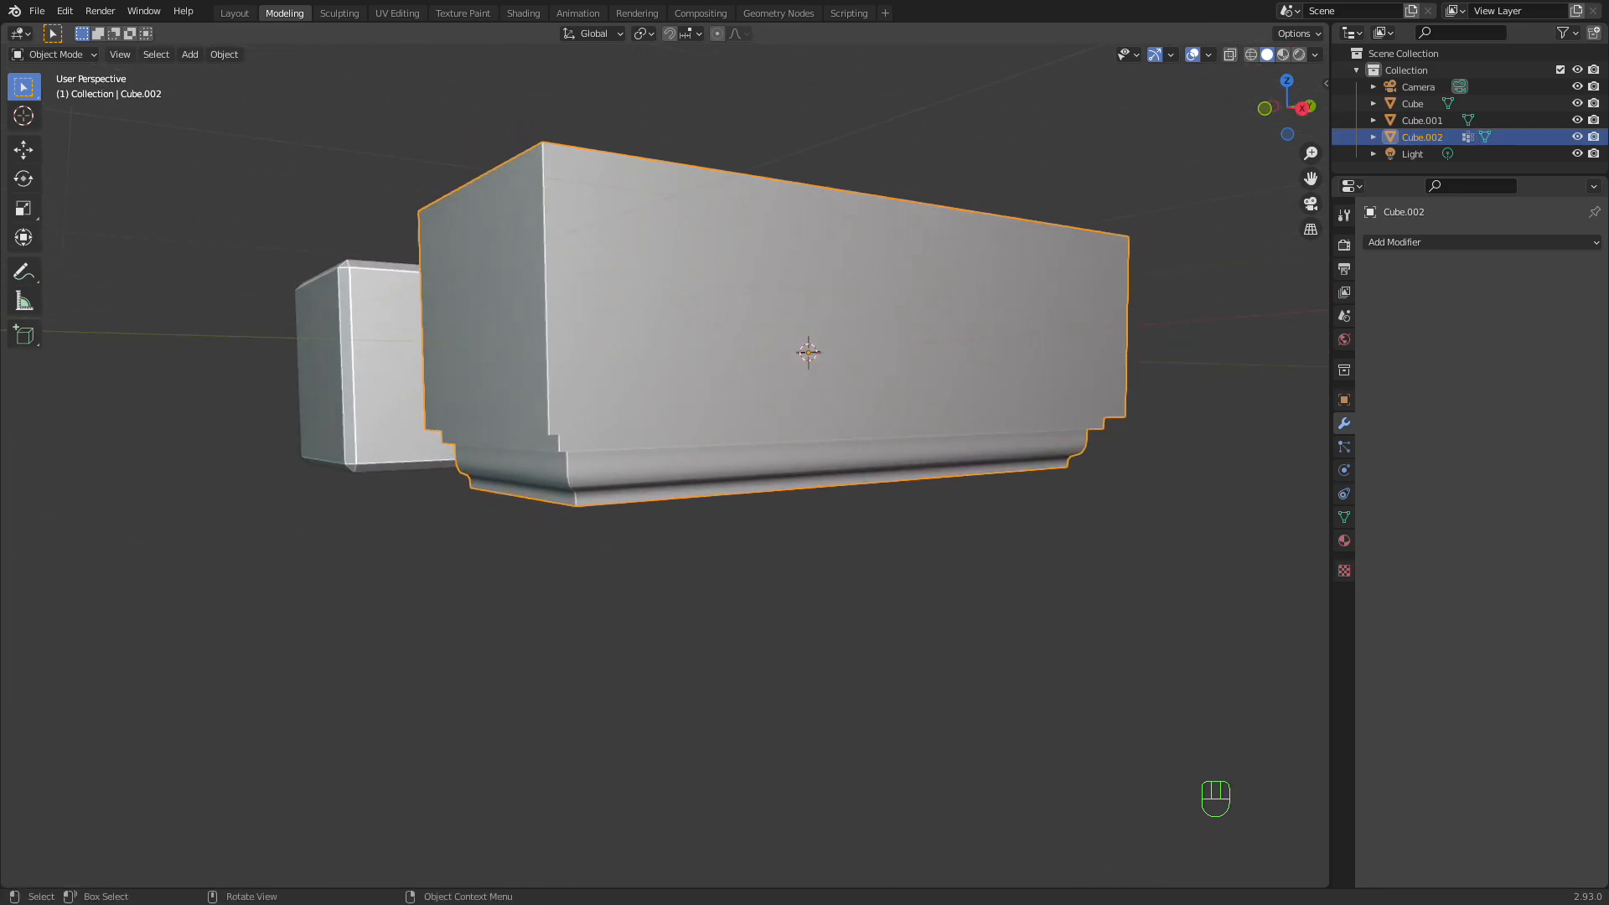